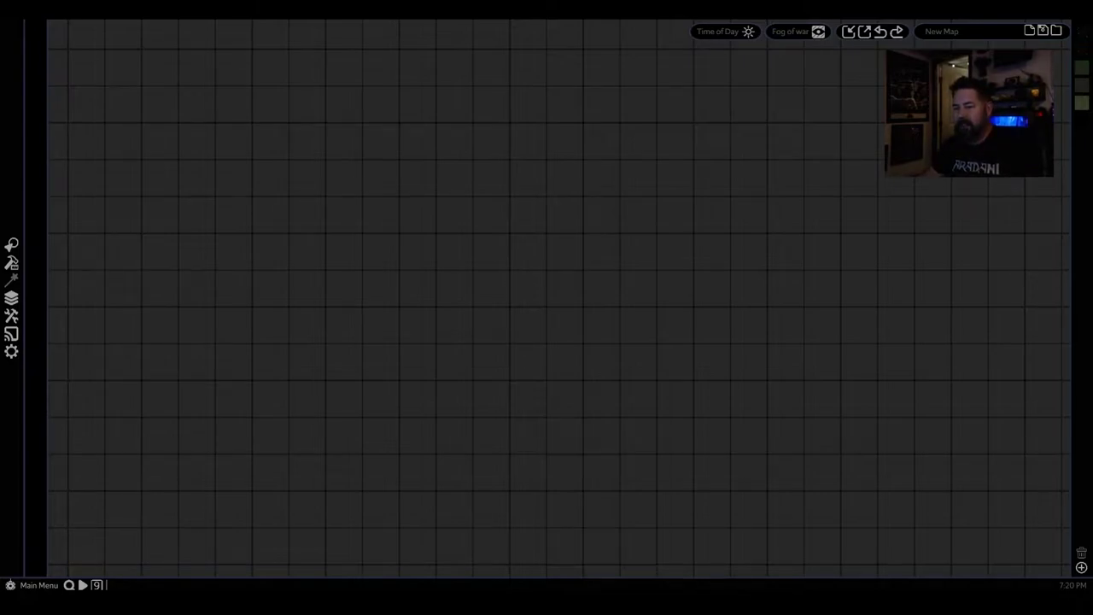
- Choose the Light wood wall from the Thin walls lines in the purchased Arkenforge Fantasy content
left_click(16, 300)
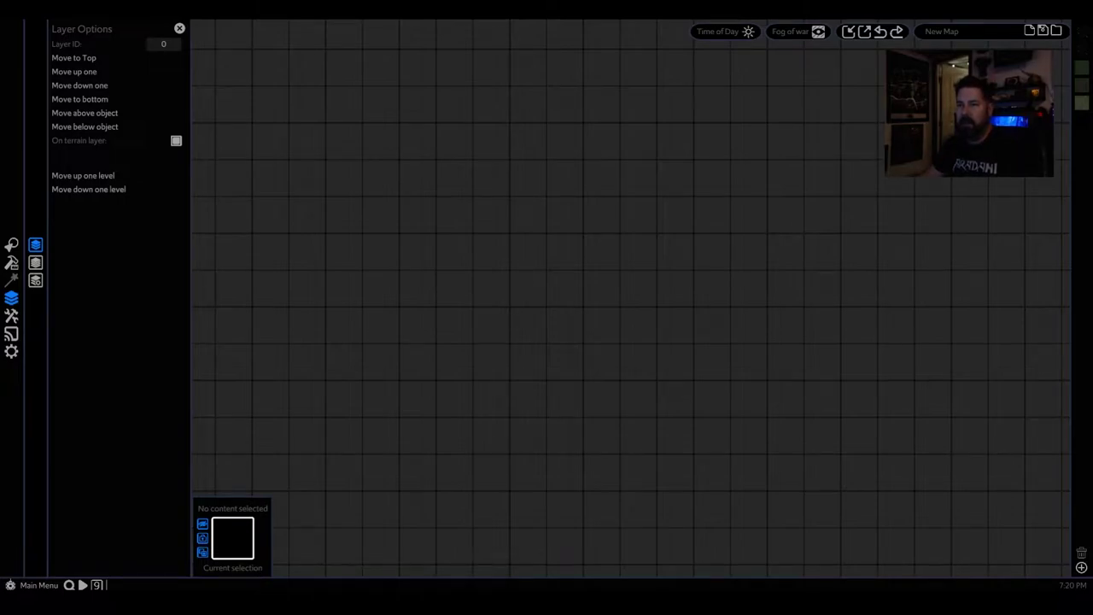
left_click(12, 245)
left_click(12, 262)
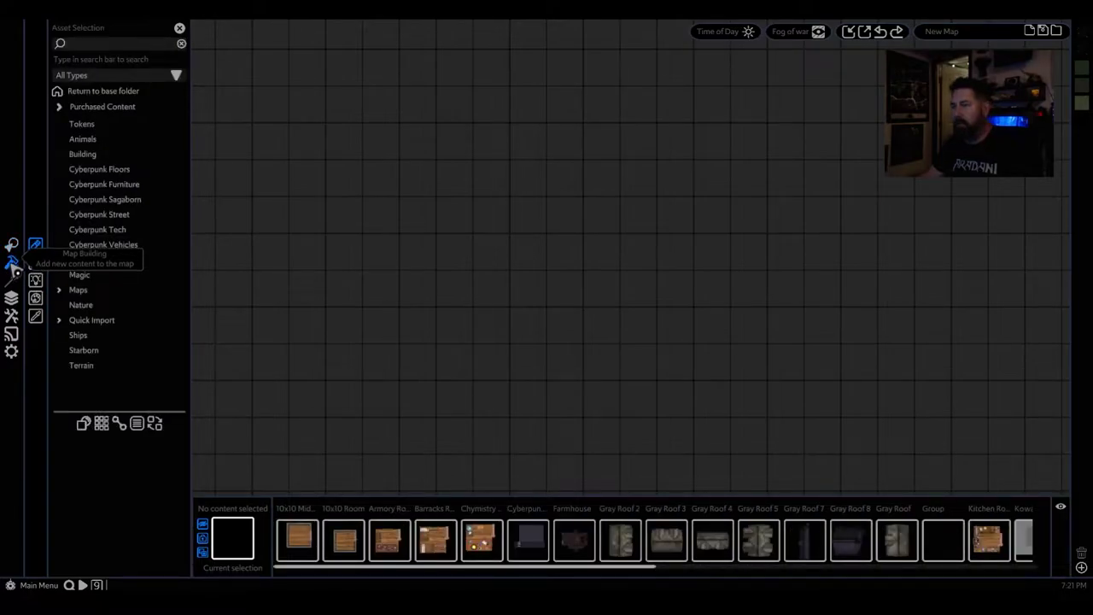
left_click(60, 107)
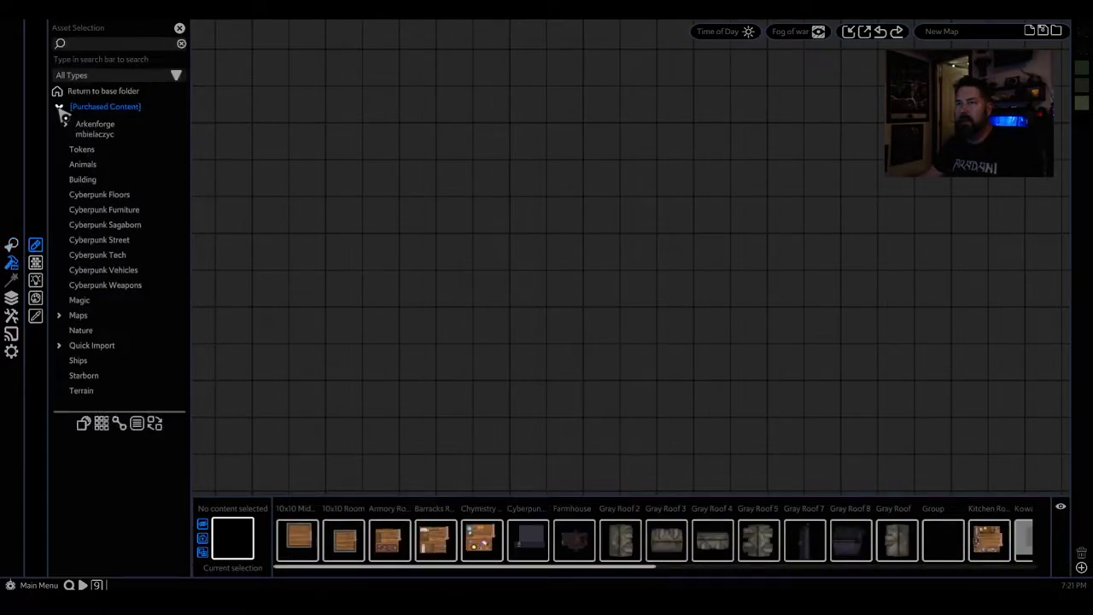
left_click(64, 124)
left_click(75, 145)
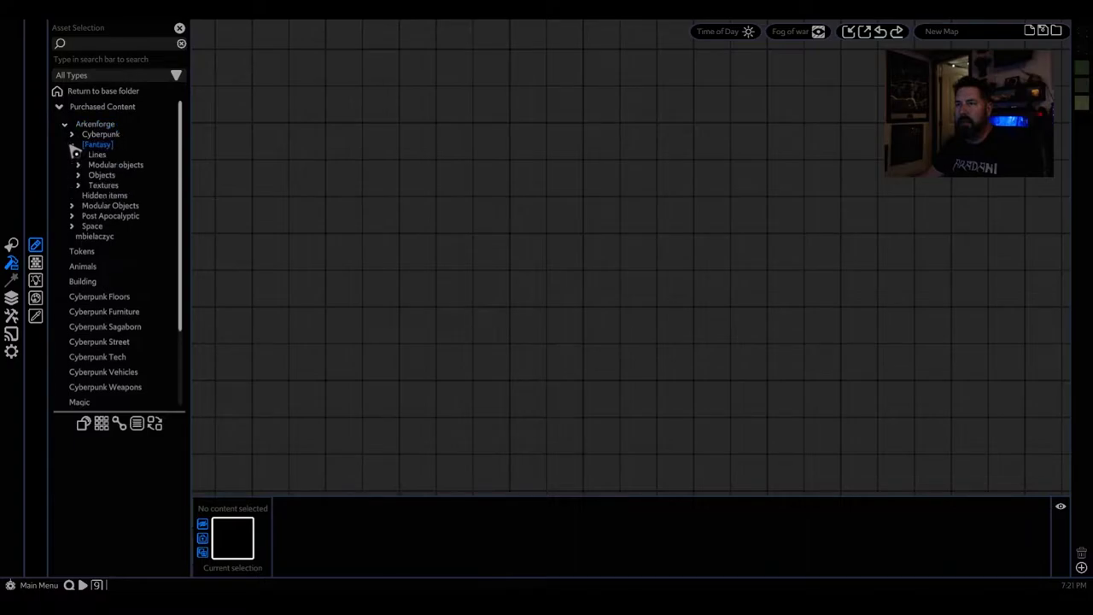
left_click(95, 185)
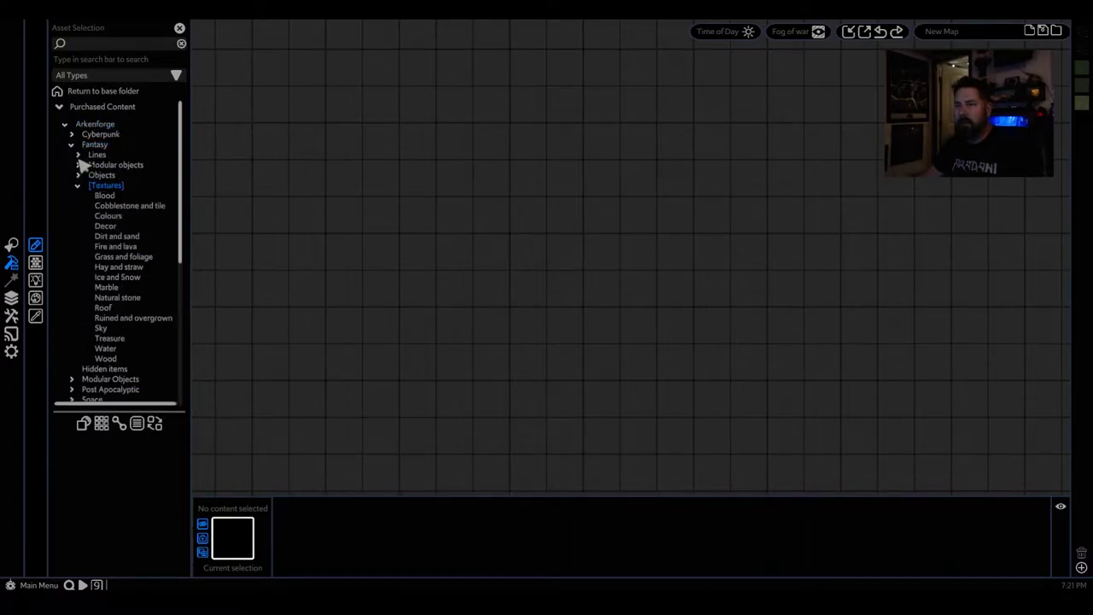
left_click(79, 156)
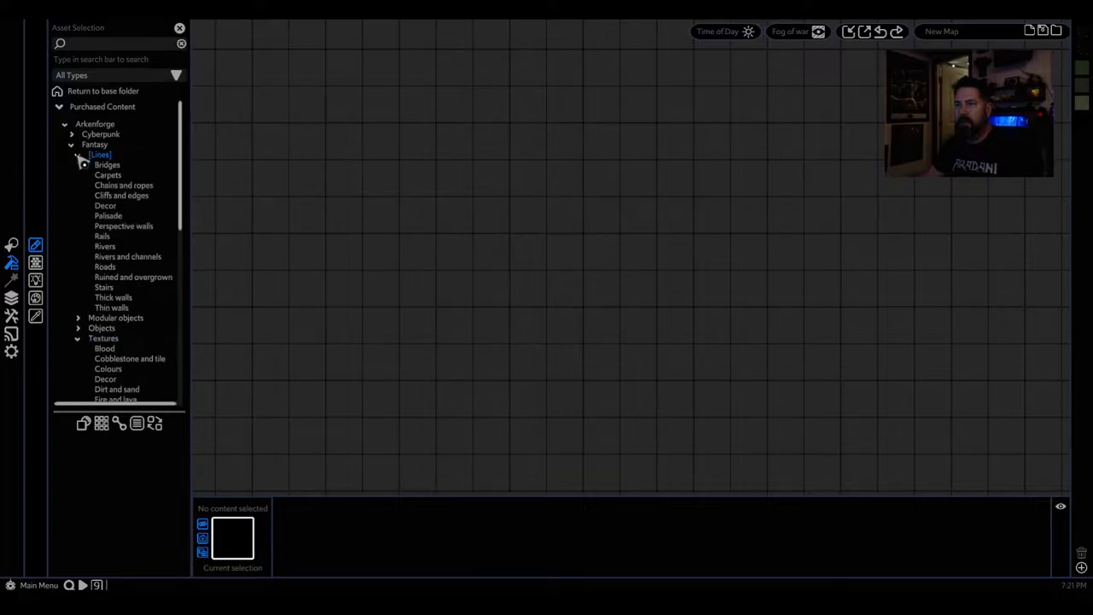
left_click(113, 308)
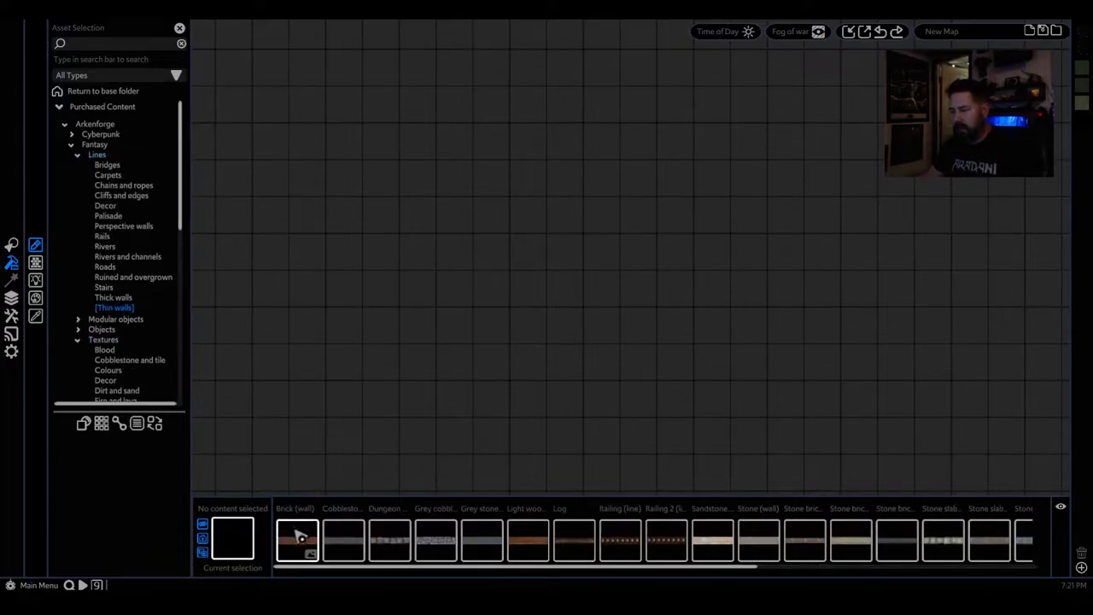
left_click(520, 550)
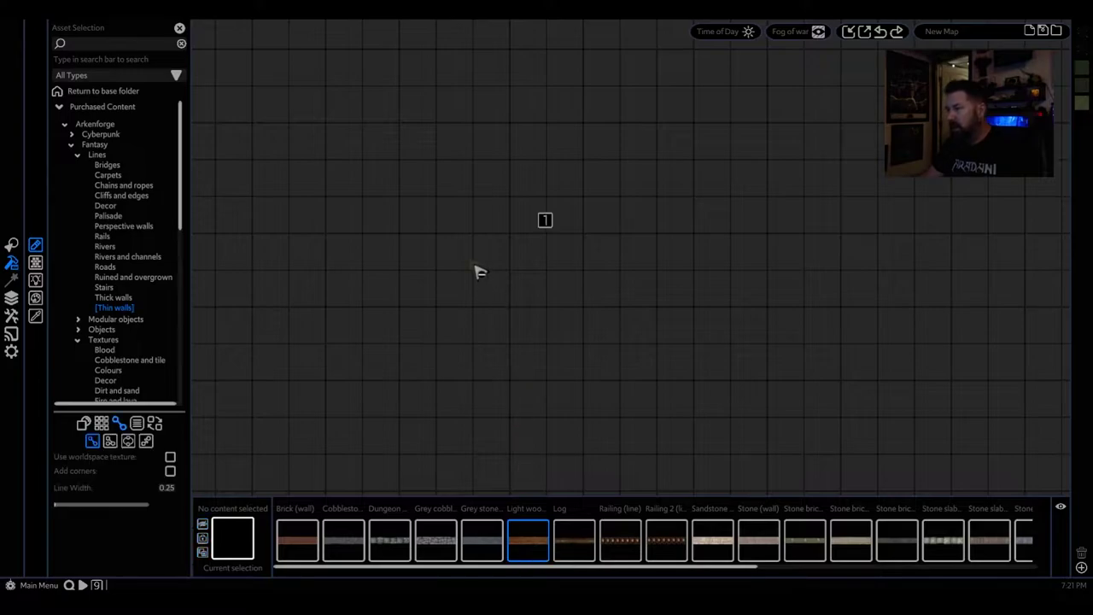
- Draw a horizontal light wood wall across the map in two end-to-end segments, about 20 and 6 squares long
scroll(437, 282, "down", 3)
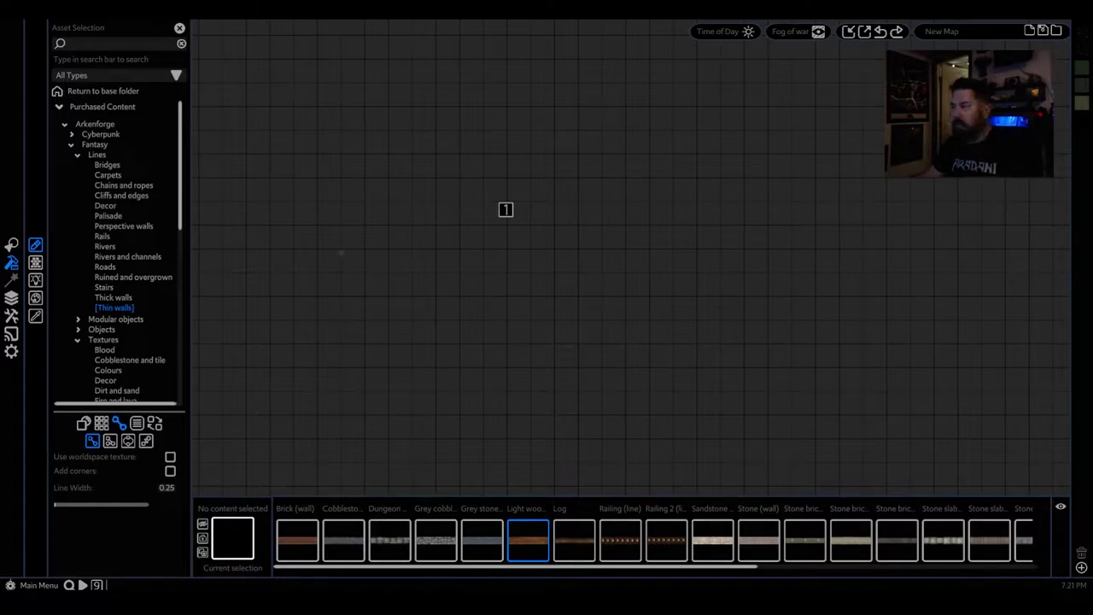
mouse_move(273, 248)
left_mouse_down()
mouse_move(347, 259)
mouse_move(686, 256)
left_mouse_up()
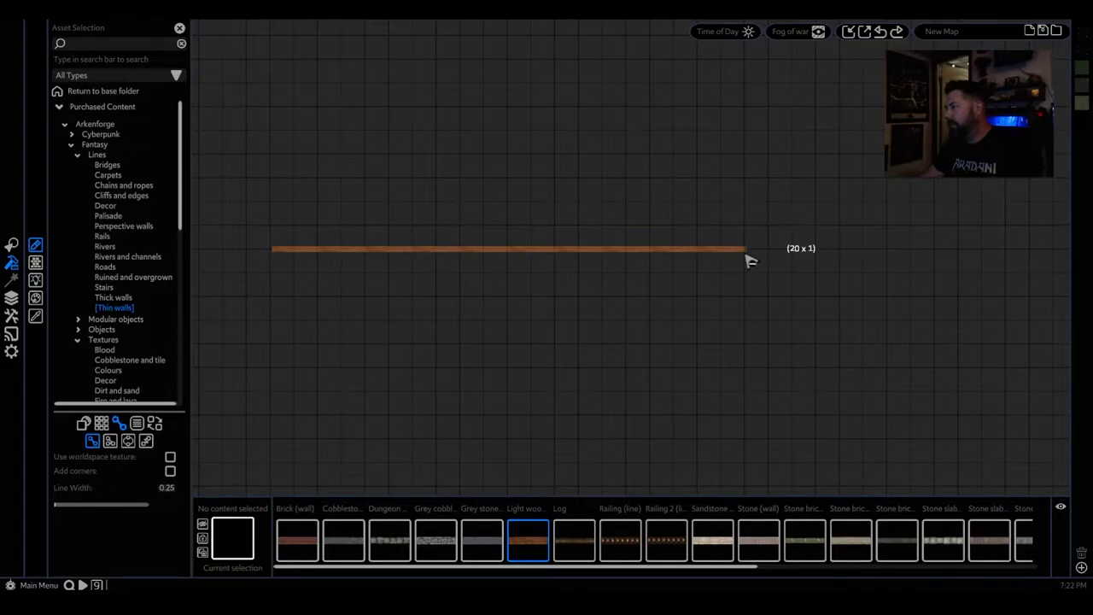
left_click(746, 259)
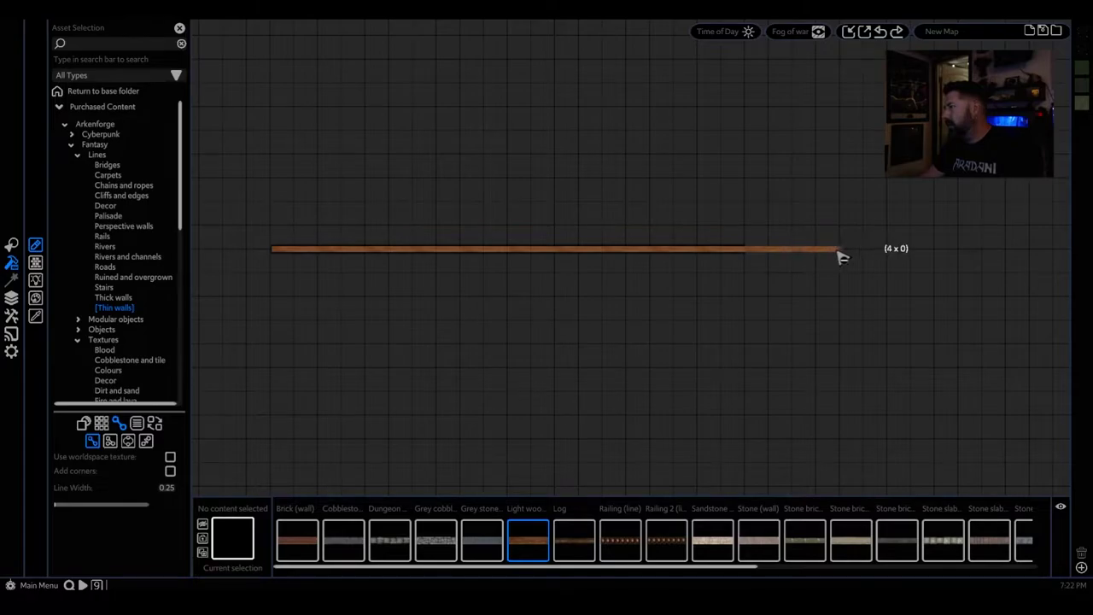
double_click(886, 253)
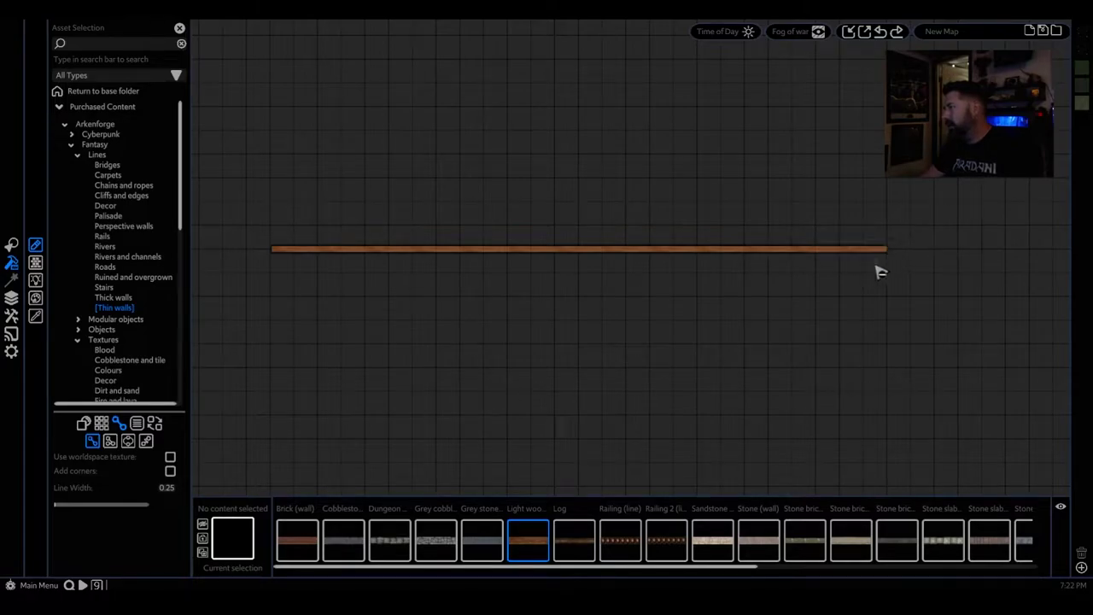
scroll(757, 341, "down", 2)
scroll(843, 338, "up", 1)
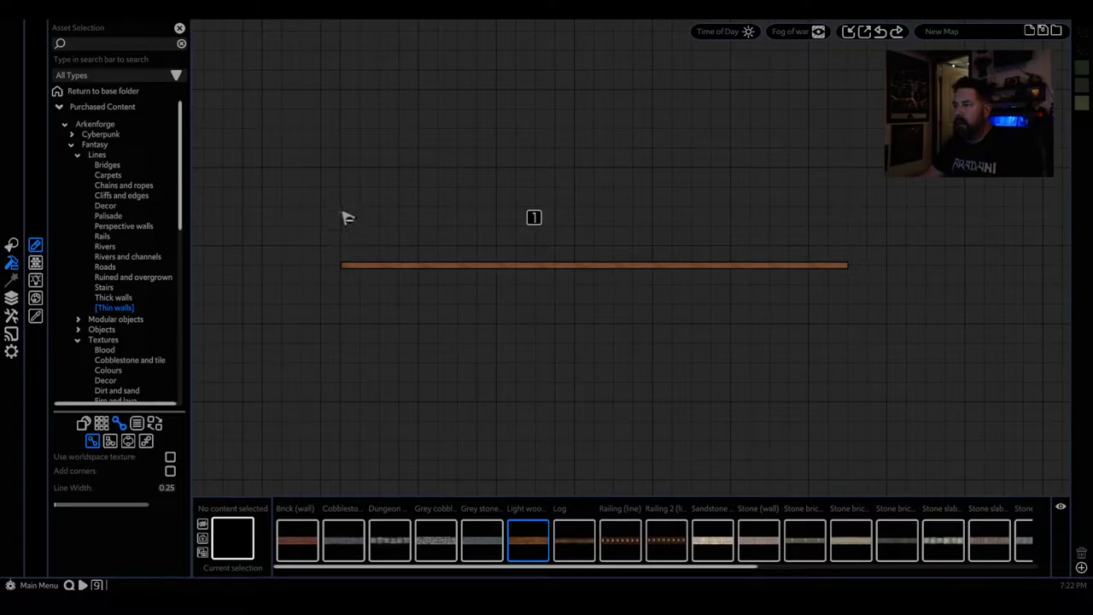
- Draw a vertical light wood wall about 6 squares long, crossing the horizontal wall near its left end
left_click_drag(419, 210, 418, 321)
key("ctrl+z")
left_click_drag(422, 216, 425, 331)
scroll(521, 362, "up", 2)
scroll(519, 358, "down", 1)
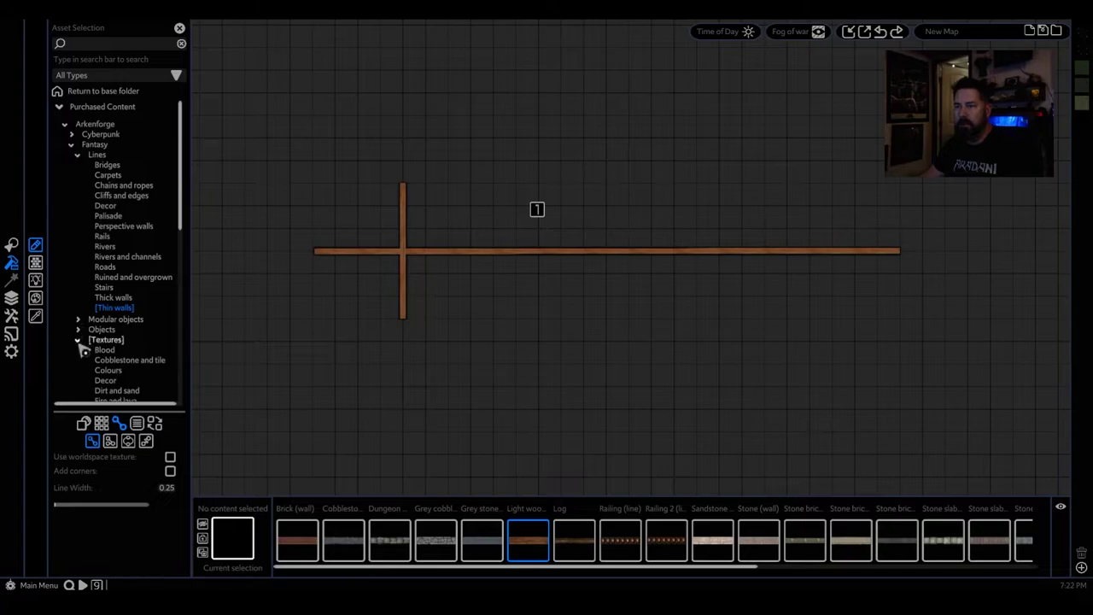
- Lay a Bright wood decking floor about 17 by 6 squares, centred on the horizontal wall, with the Wood textures
scroll(83, 350, "down", 5)
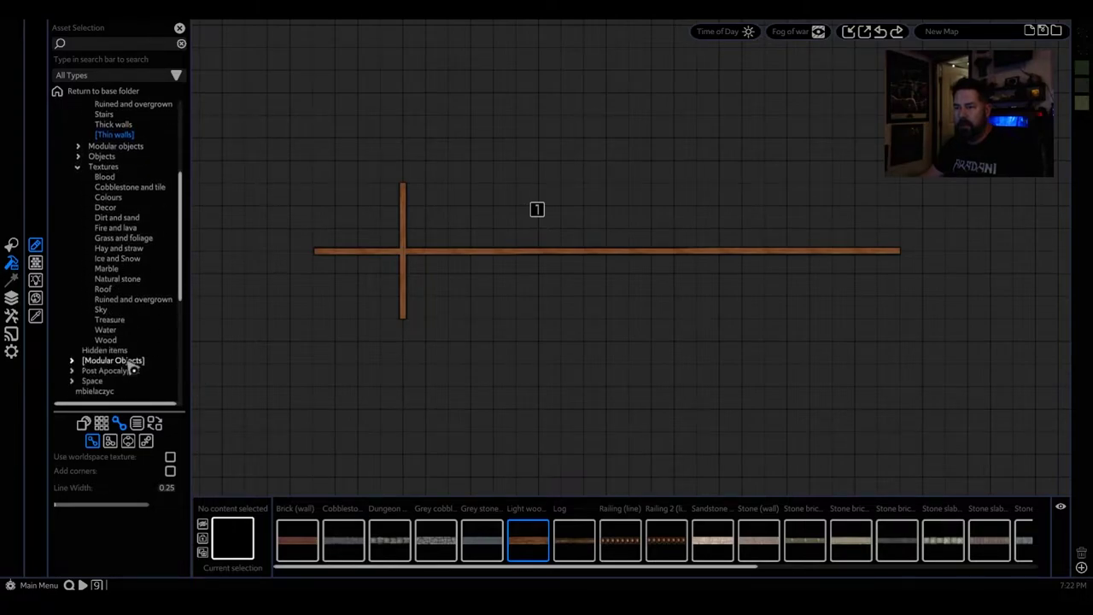
left_click(108, 340)
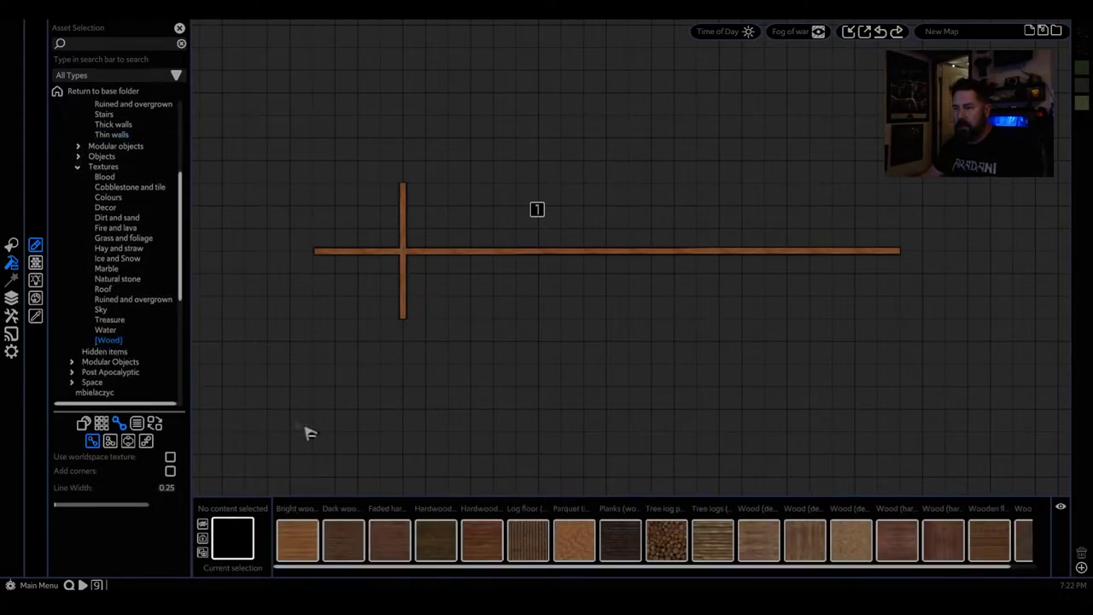
left_click(434, 546)
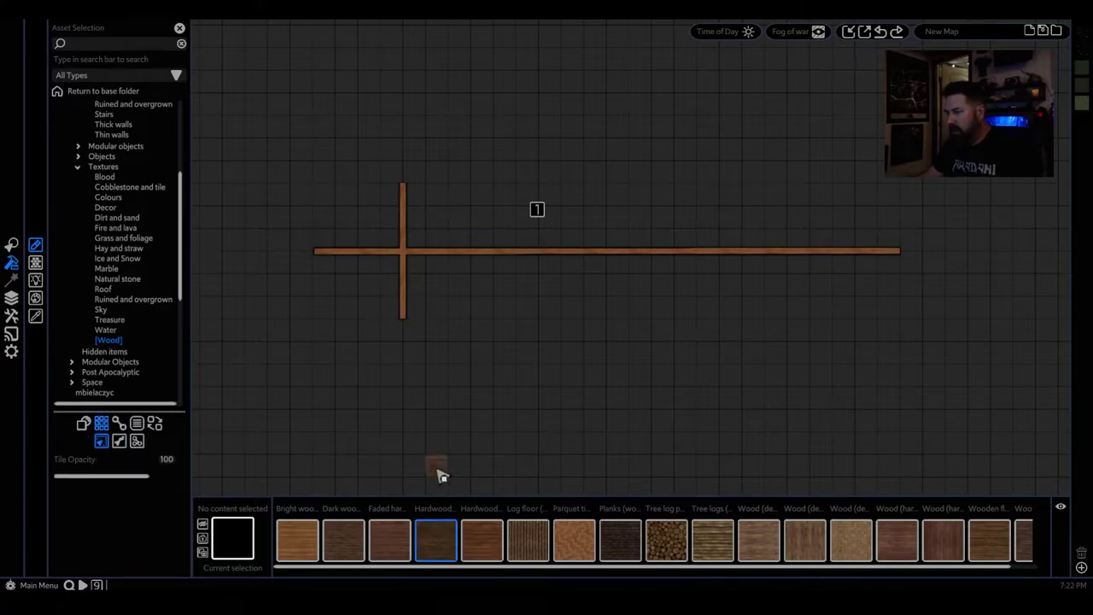
left_click(314, 544)
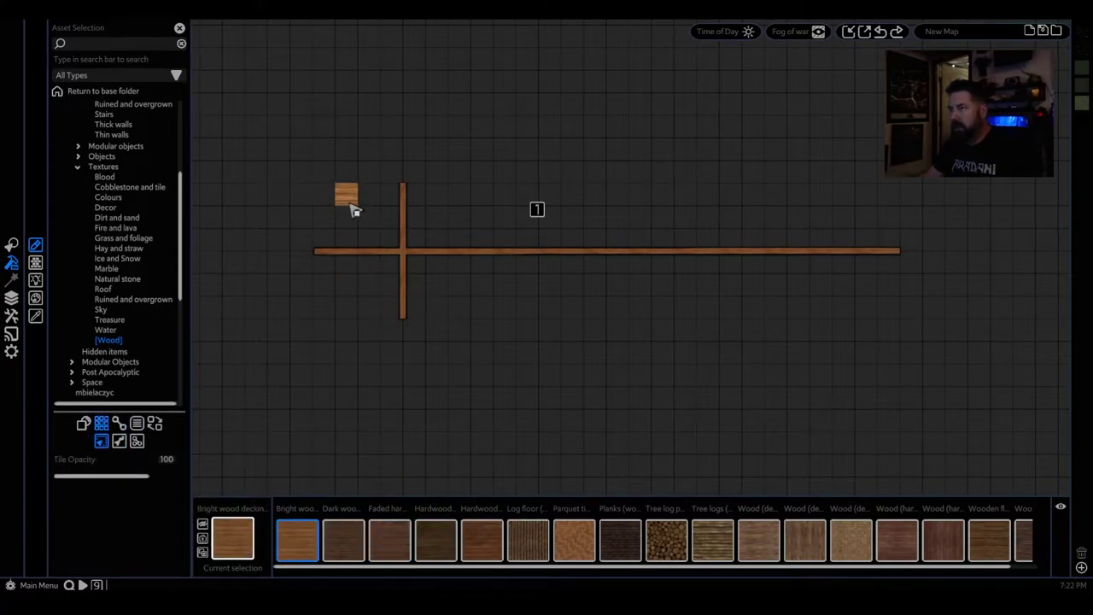
mouse_move(369, 208)
left_mouse_down()
mouse_move(384, 238)
mouse_move(598, 287)
mouse_move(739, 304)
left_mouse_up()
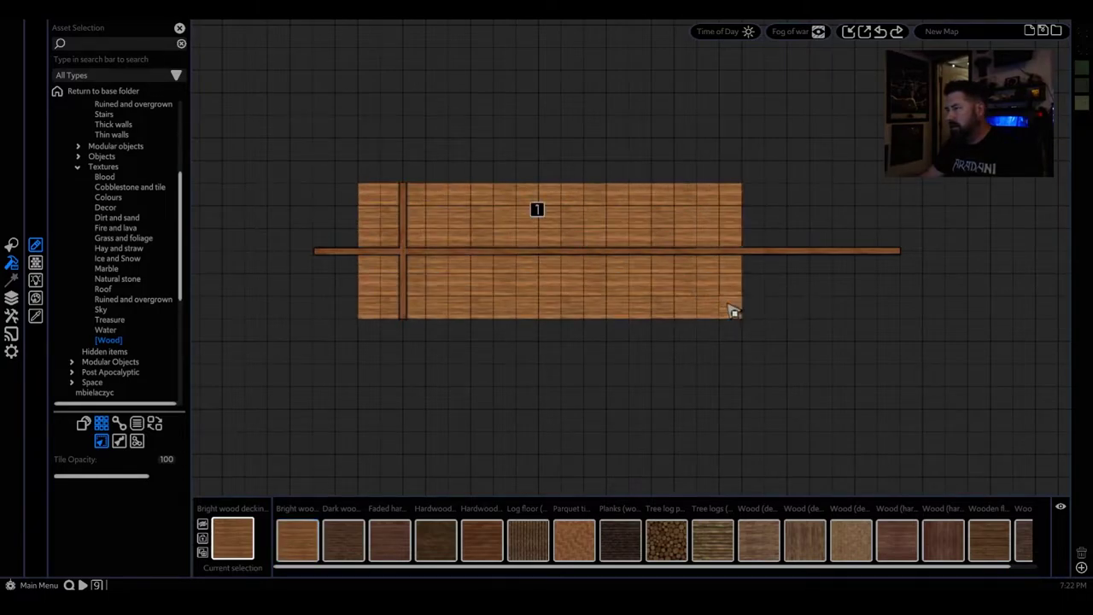
- Move the long horizontal wall segment off the decking to just above it
right_click(473, 334)
left_click_drag(470, 260, 483, 154)
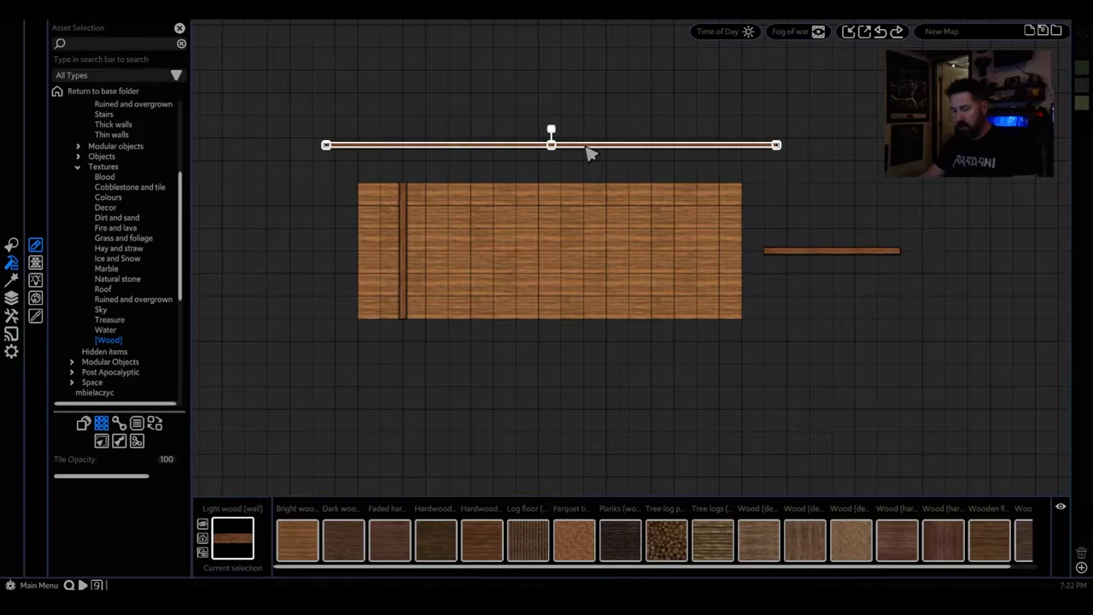
key("1")
left_click_drag(358, 186, 500, 185, "shift")
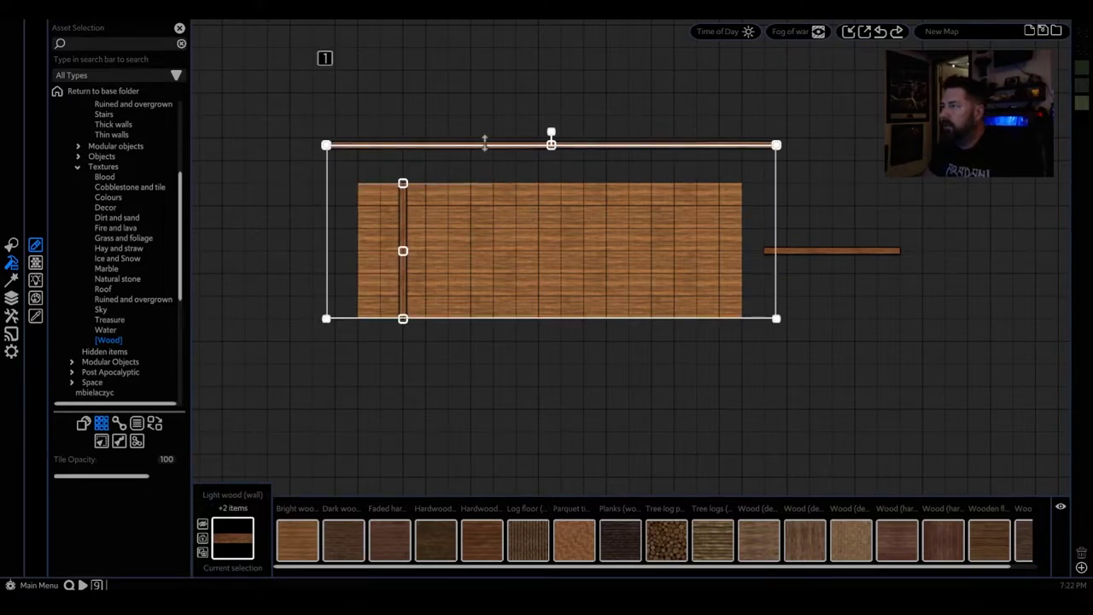
left_click(530, 143)
left_click(533, 146)
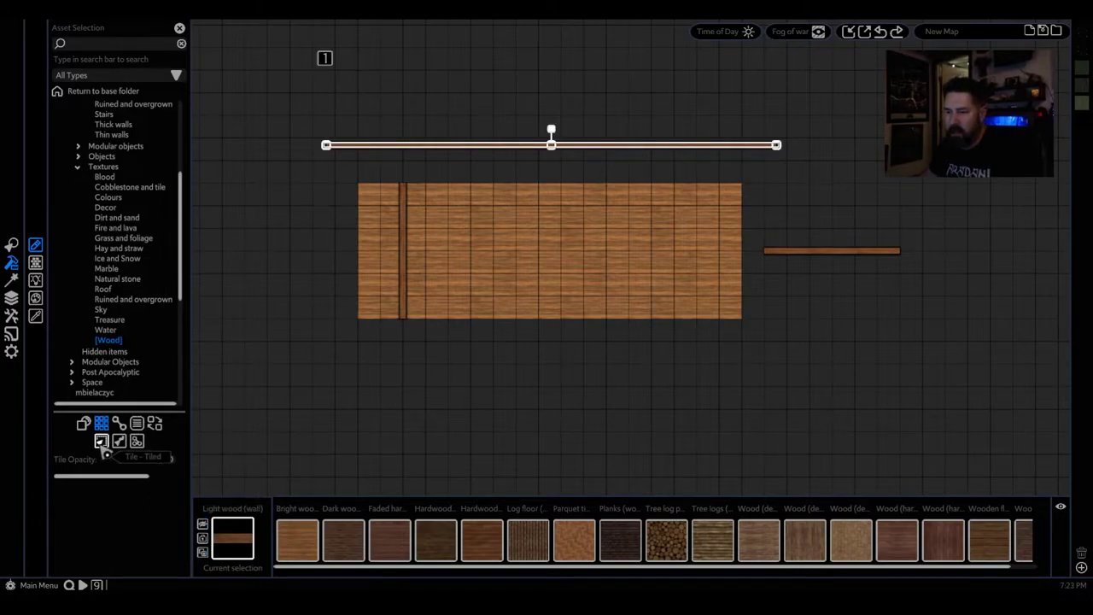
- Draw straight light wood walls along the decking's two long edges and two diagonal walls from its right corners converging at the bow point
left_click(120, 422)
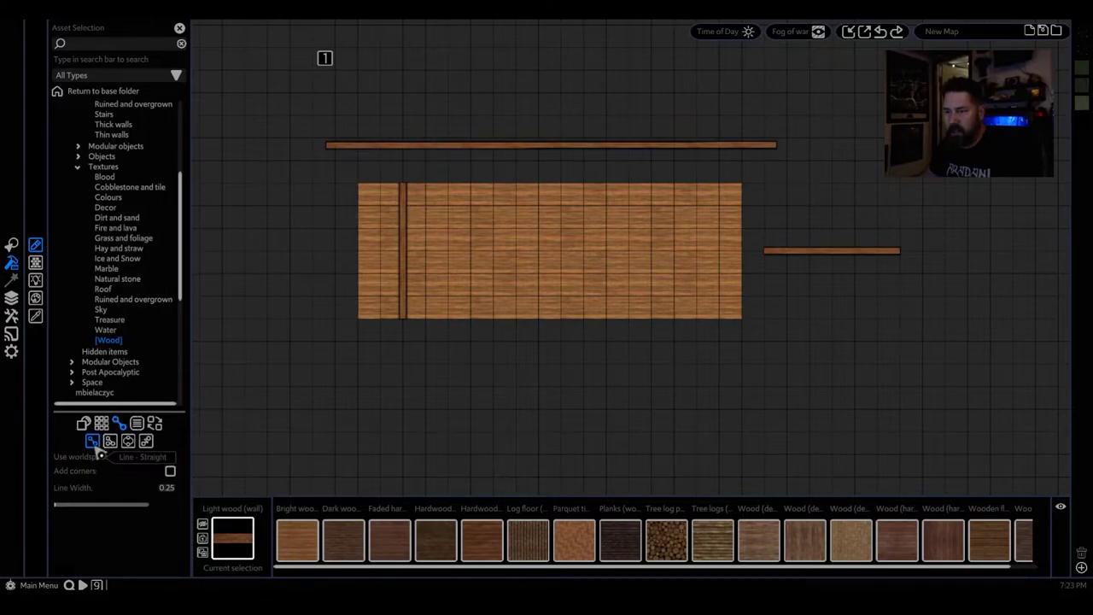
left_click(94, 443)
left_click_drag(361, 183, 741, 184)
left_click_drag(360, 321, 741, 321)
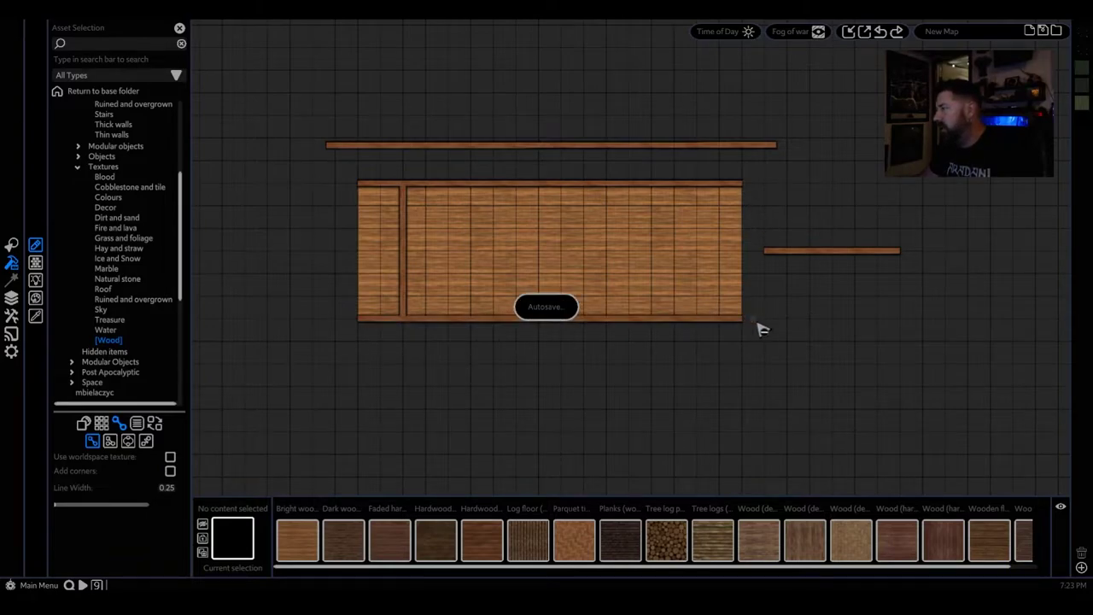
left_click_drag(747, 185, 905, 250)
left_click_drag(745, 321, 900, 251)
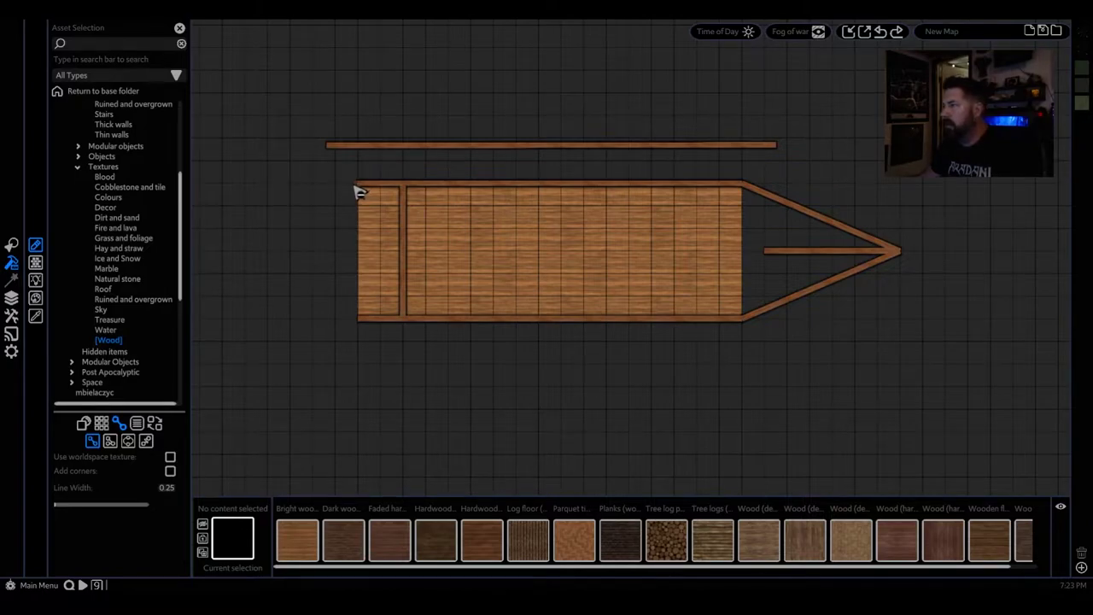
- Shift the spare horizontal wall above the decking so its right end lines up with the decking's right edge
key("Escape")
mouse_move(455, 154)
left_mouse_down()
mouse_move(420, 151)
mouse_move(424, 140)
left_mouse_up()
left_click(405, 186)
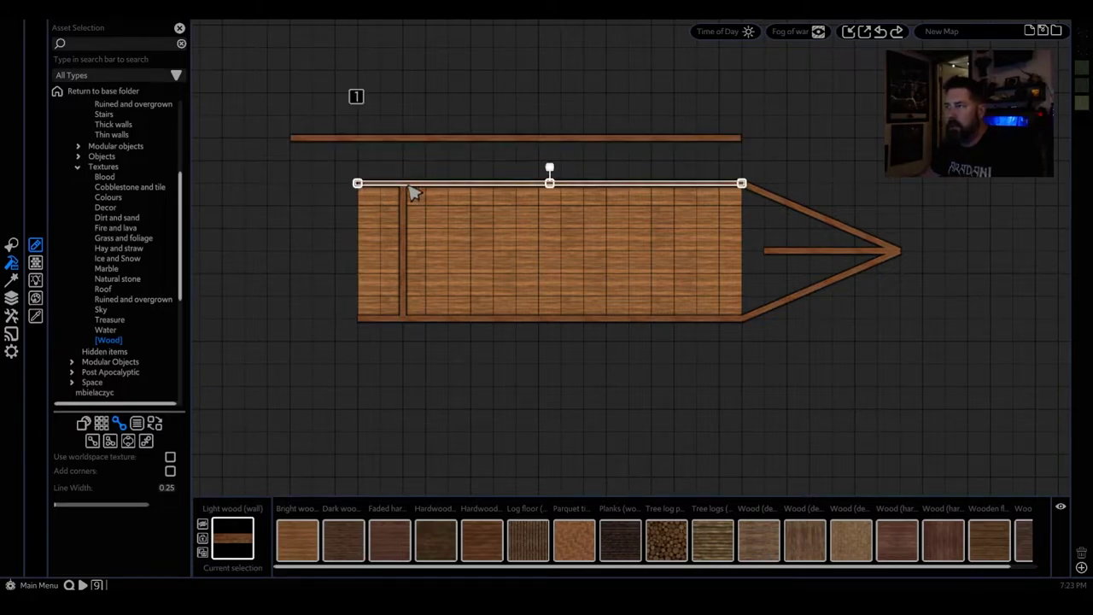
- Try an angled stern outline of three straight light wood walls beyond the decking's left end, and undo all three
left_click(92, 442)
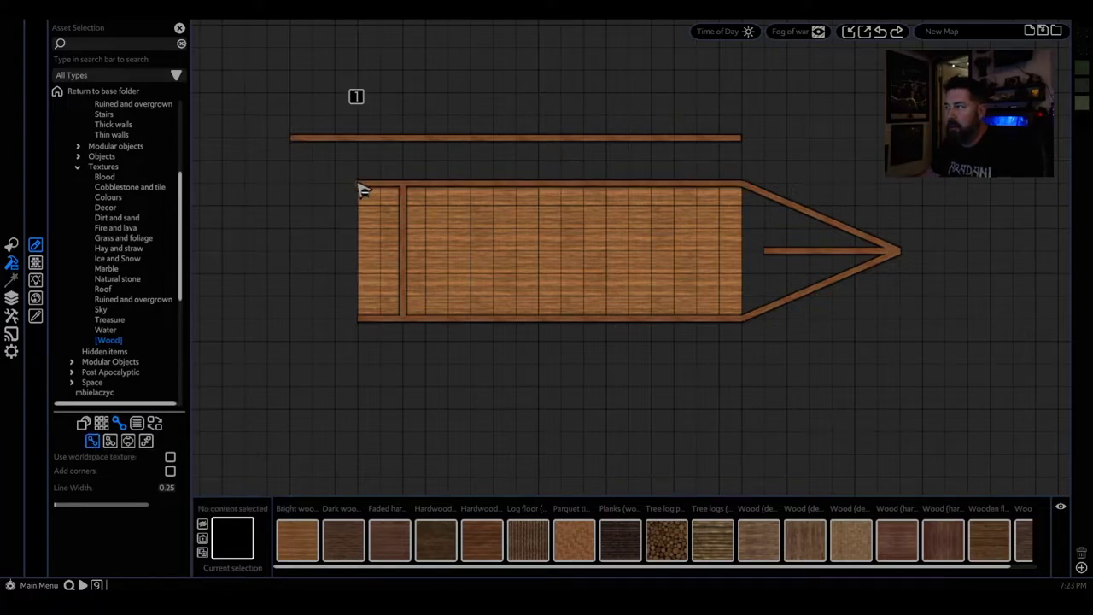
left_click(337, 184)
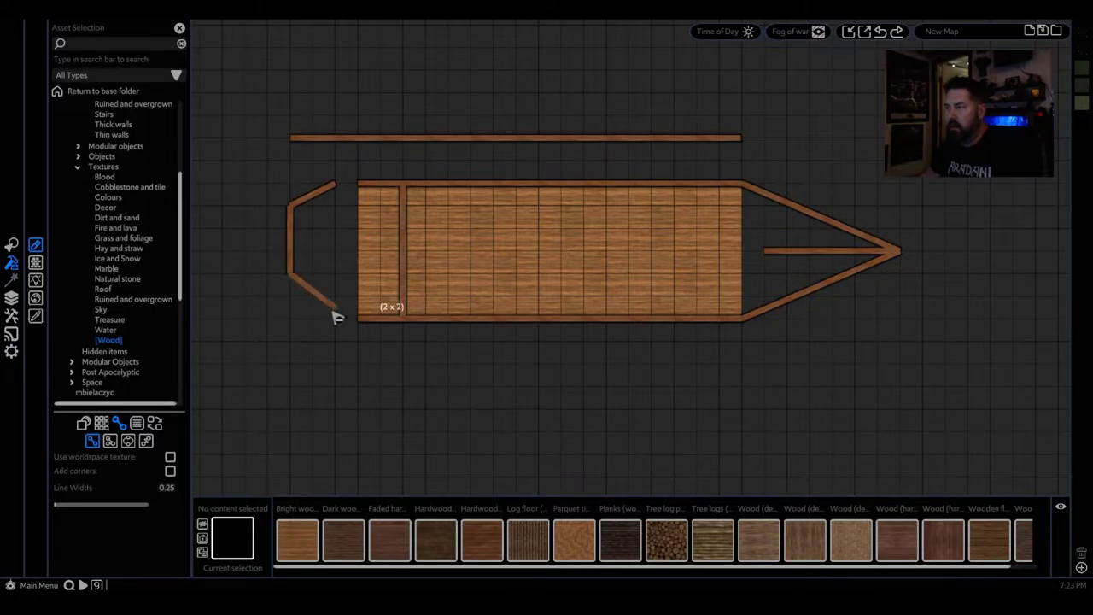
scroll(318, 216, "up", 2)
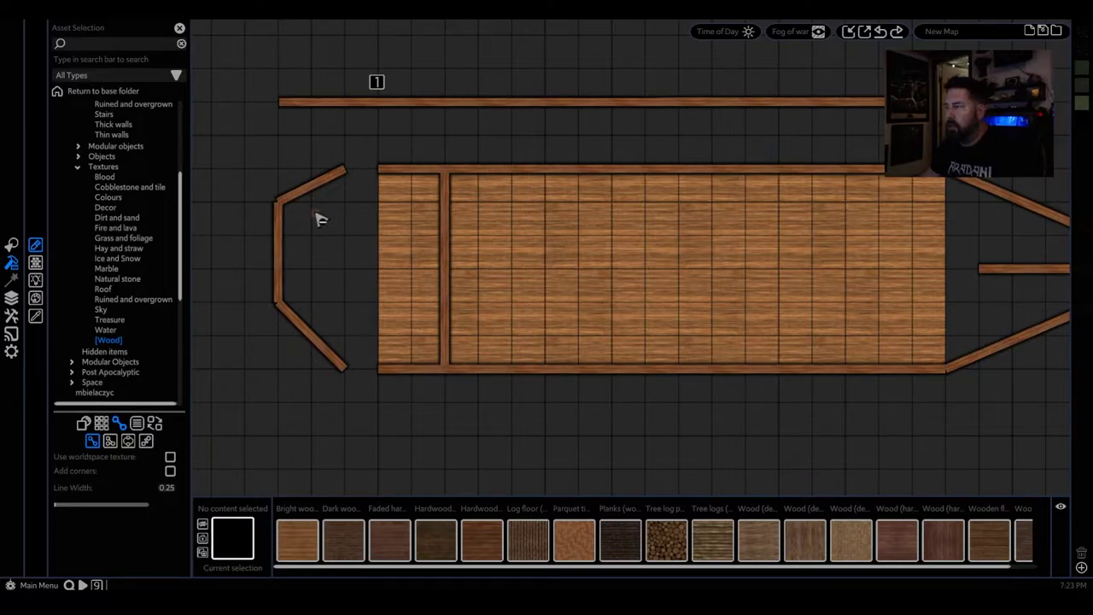
key("ctrl+z")
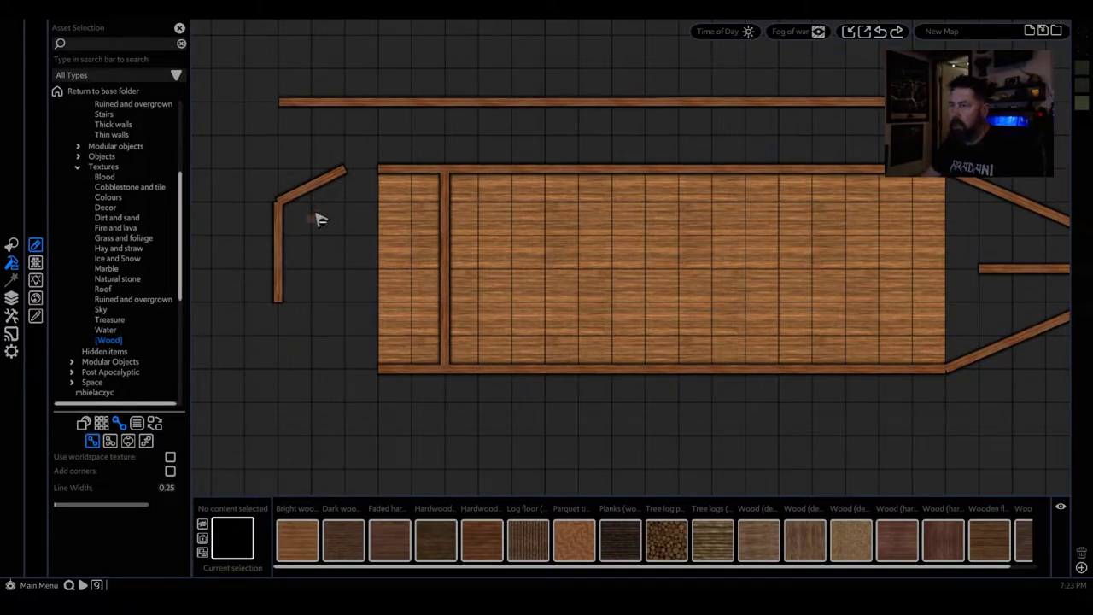
key("ctrl+z")
key("ctrl+z")
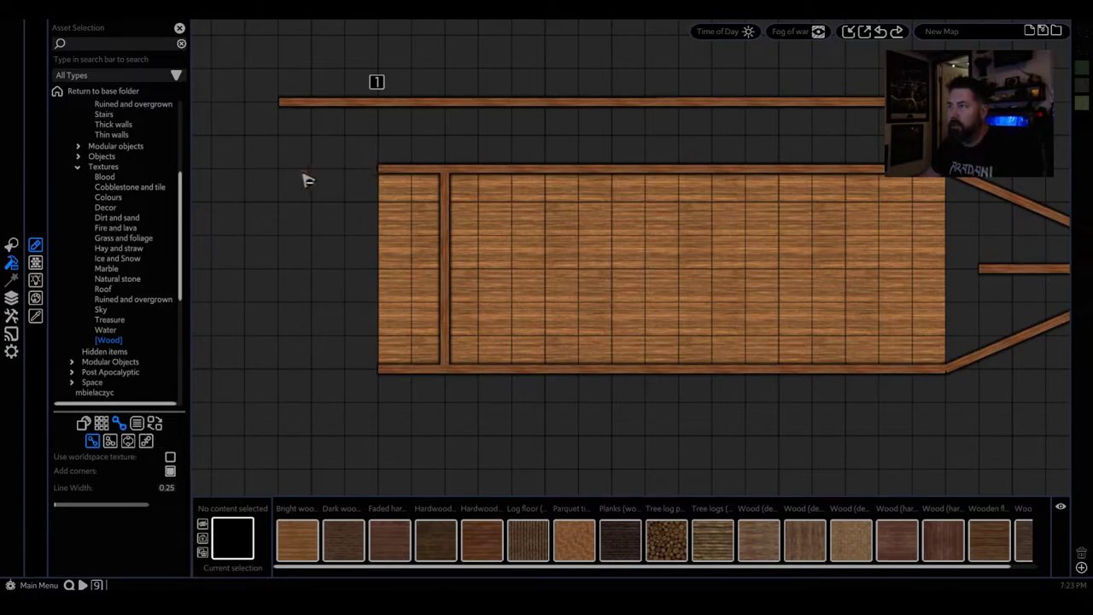
- Draw the symmetrical stern with corners added, using two angled walls joined by a vertical wall beyond the decking's left end
left_click_drag(348, 176, 274, 205)
left_click_drag(346, 376, 275, 333)
left_click_drag(275, 205, 275, 336)
scroll(353, 239, "up", 1)
scroll(354, 237, "down", 1)
- Extend the left ends of both long side walls to meet the angled stern walls
left_click(381, 170)
left_click_drag(378, 169, 346, 169)
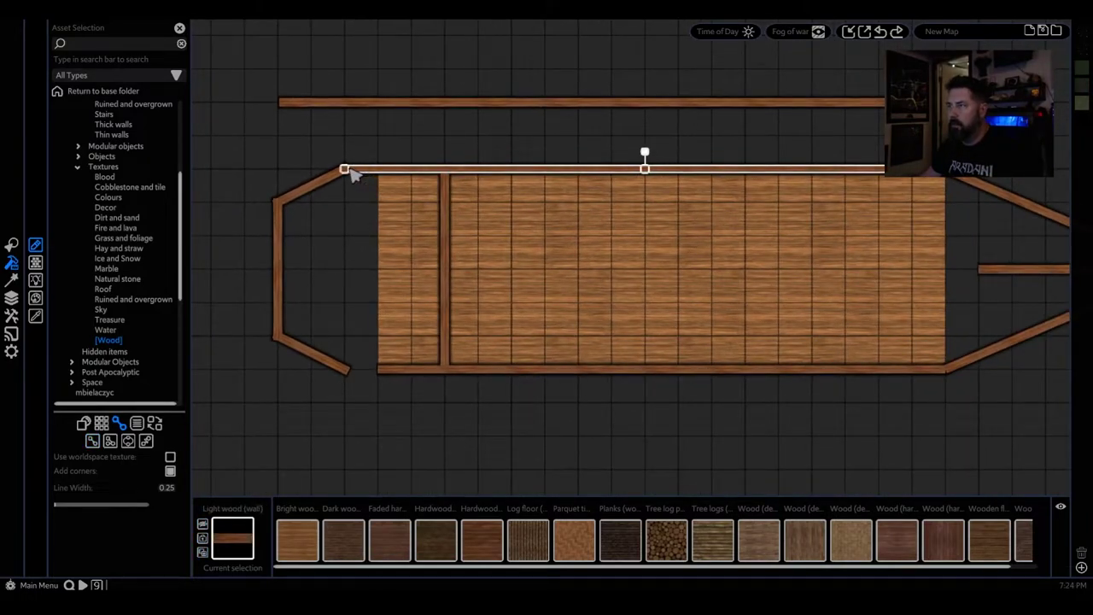
left_click(384, 374, "shift")
left_click_drag(379, 370, 349, 372)
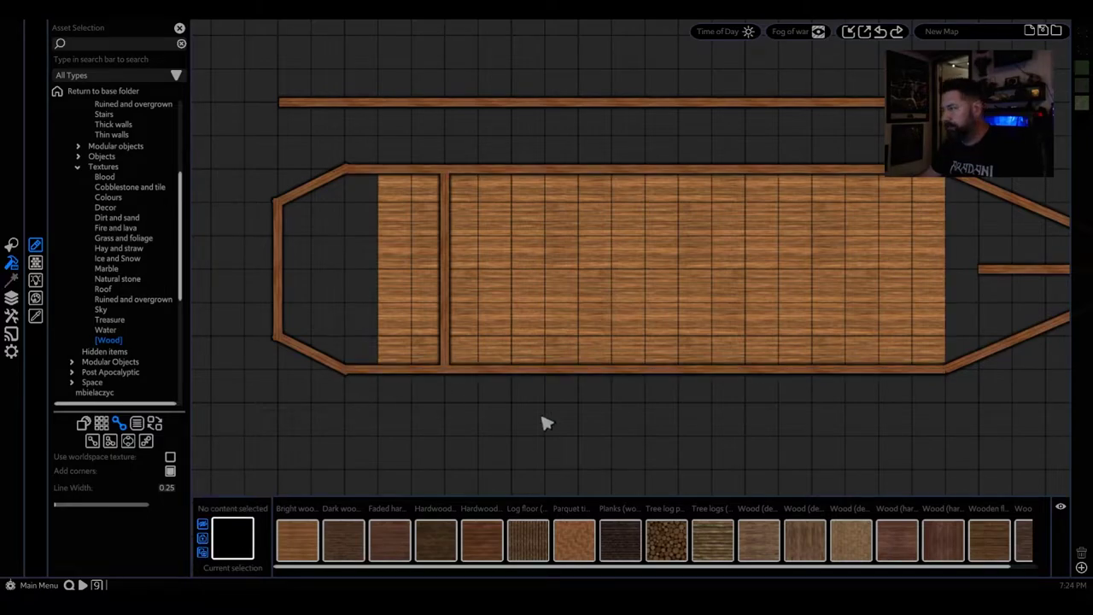
- Delete the vertical wall crossing the decking and the spare horizontal wall above the hull
left_click(543, 417)
scroll(574, 403, "down", 2)
left_click(483, 316)
key("Delete")
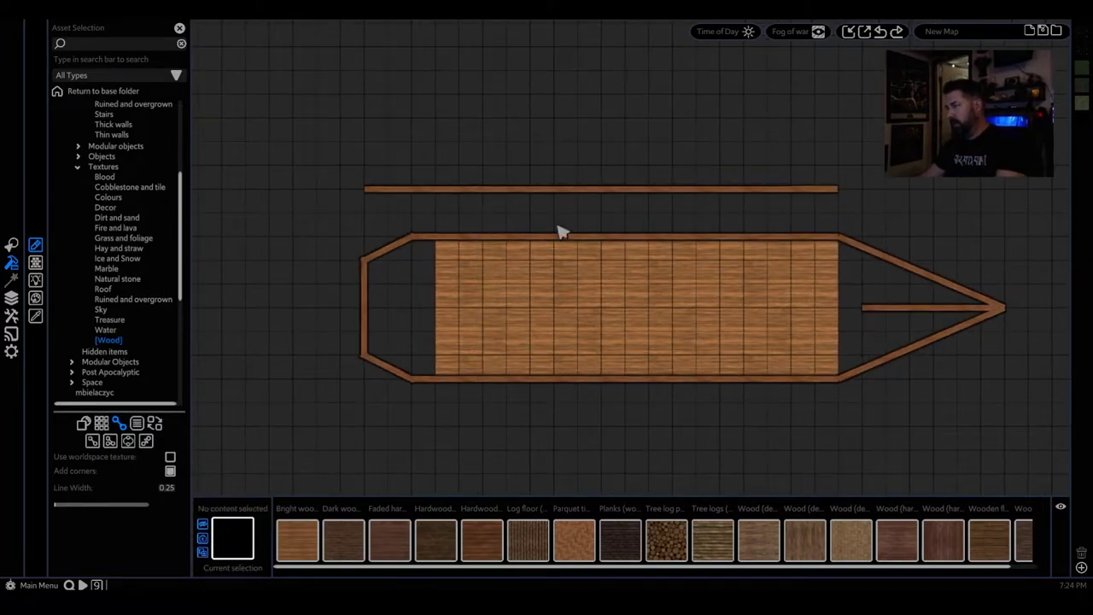
left_click(598, 188)
key("Delete")
- Move the inner end of the horizontal centre wall past the bow tip to form a bowsprit about 4 squares long
left_click(926, 308)
middle_click_drag(969, 393, 674, 410)
left_click_drag(666, 331, 805, 327)
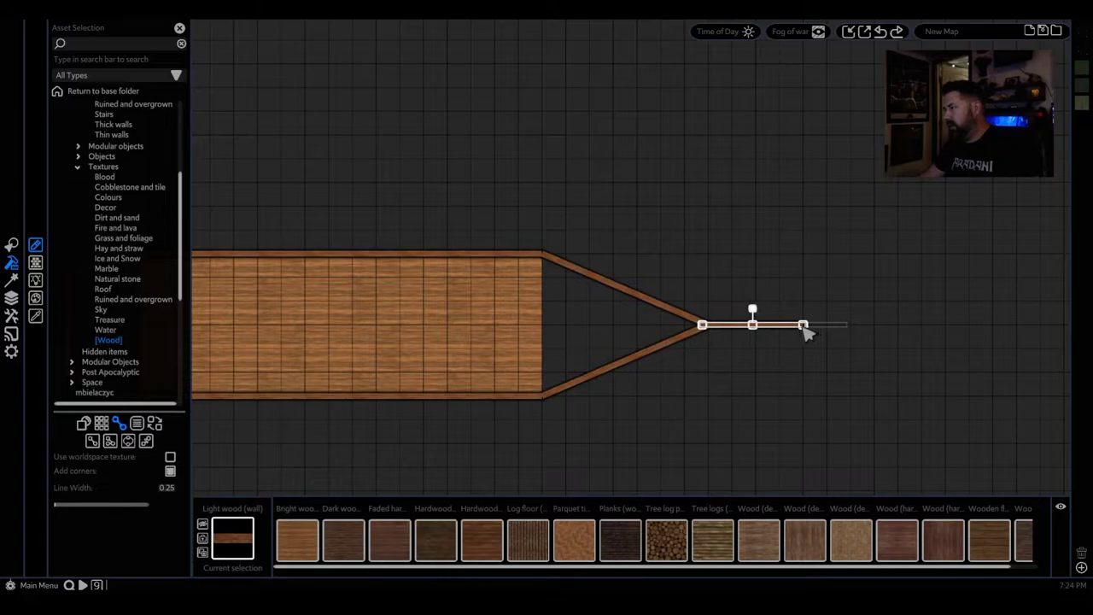
left_click(708, 383)
scroll(713, 381, "up", 3)
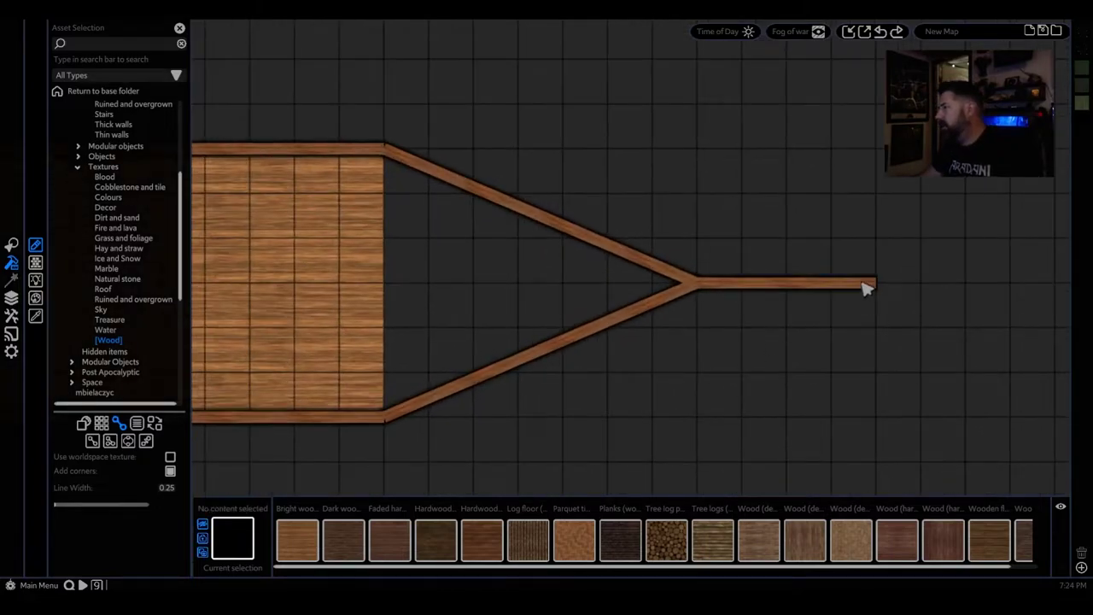
left_click(853, 290)
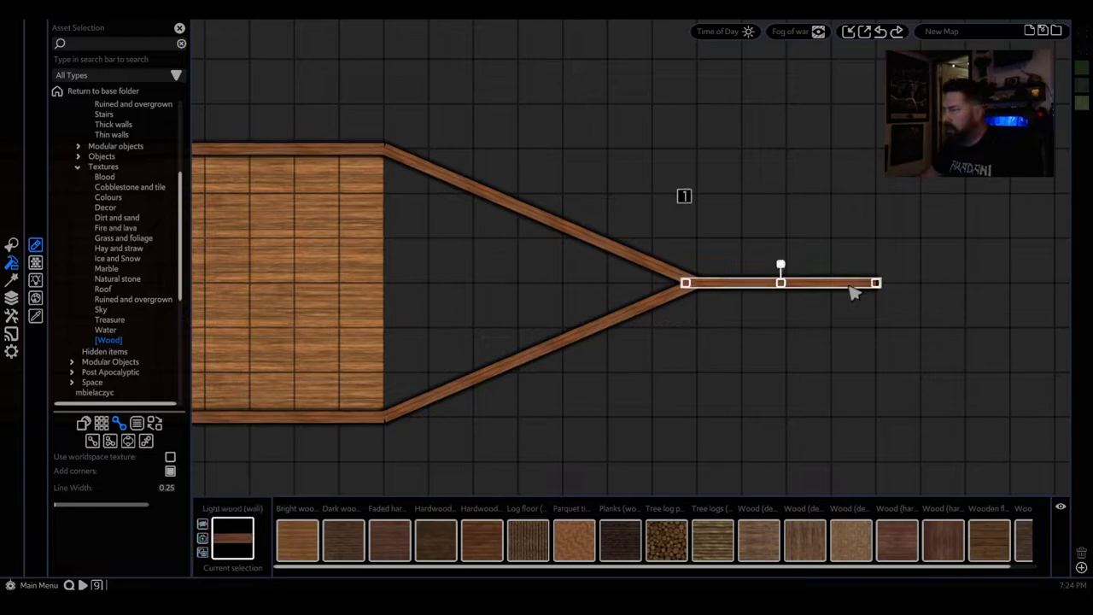
right_click(853, 290)
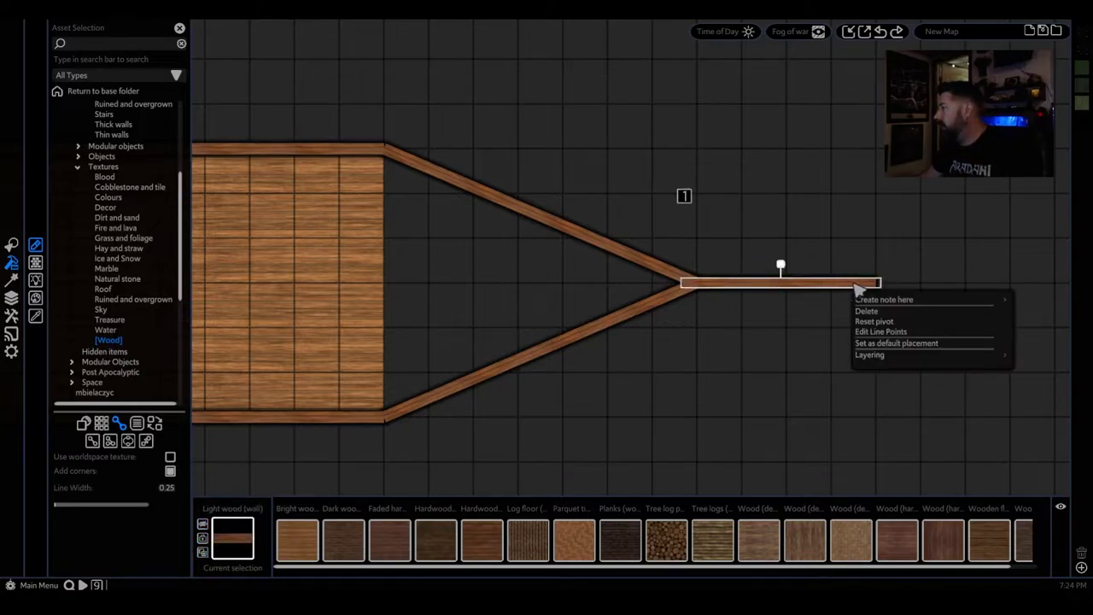
left_click(819, 340)
- Bend both straight bow walls slightly outward into matching curves that meet at the bow tip
scroll(646, 350, "down", 3)
middle_click_drag(598, 387, 827, 375)
scroll(835, 380, "down", 2)
scroll(845, 316, "up", 3)
left_click(811, 267)
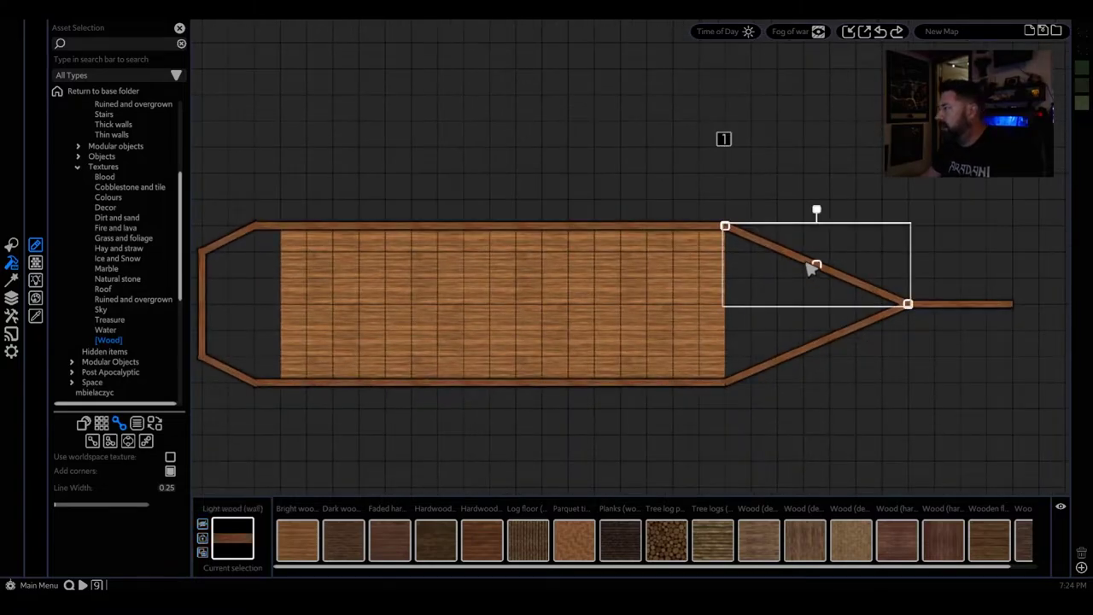
left_click_drag(816, 266, 829, 253)
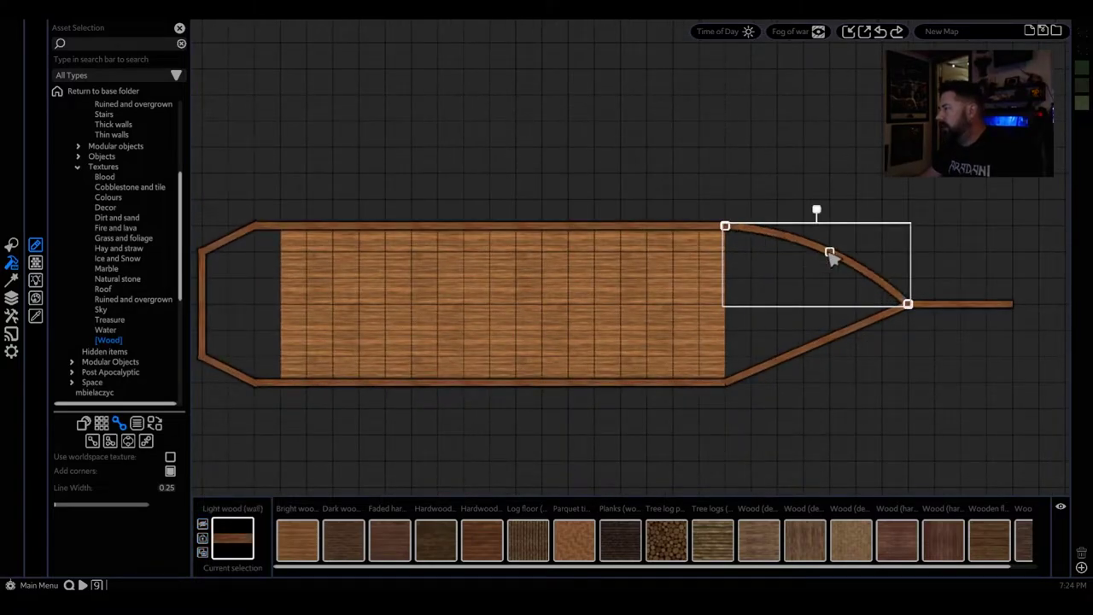
left_click(826, 348)
mouse_move(819, 345)
left_mouse_down()
mouse_move(841, 369)
mouse_move(831, 356)
left_mouse_up()
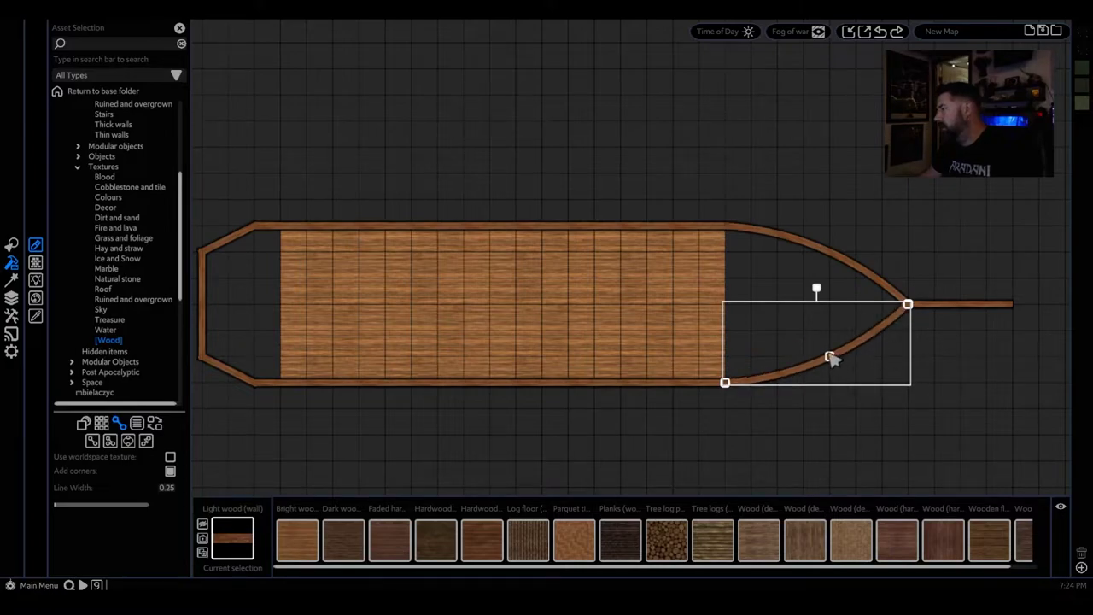
left_click(812, 416)
- Bend both angled stern corner walls outward into rounded curves
middle_click_drag(637, 390, 689, 347)
left_click(290, 193)
left_click_drag(293, 195, 292, 186)
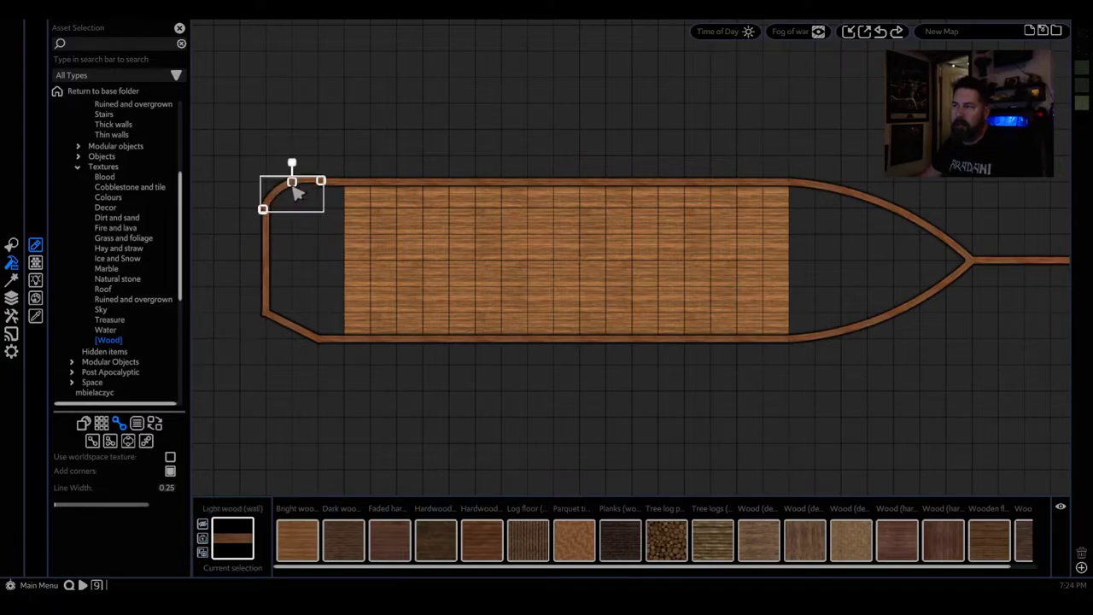
left_click(293, 333)
left_click_drag(293, 326, 293, 342)
left_click(382, 379)
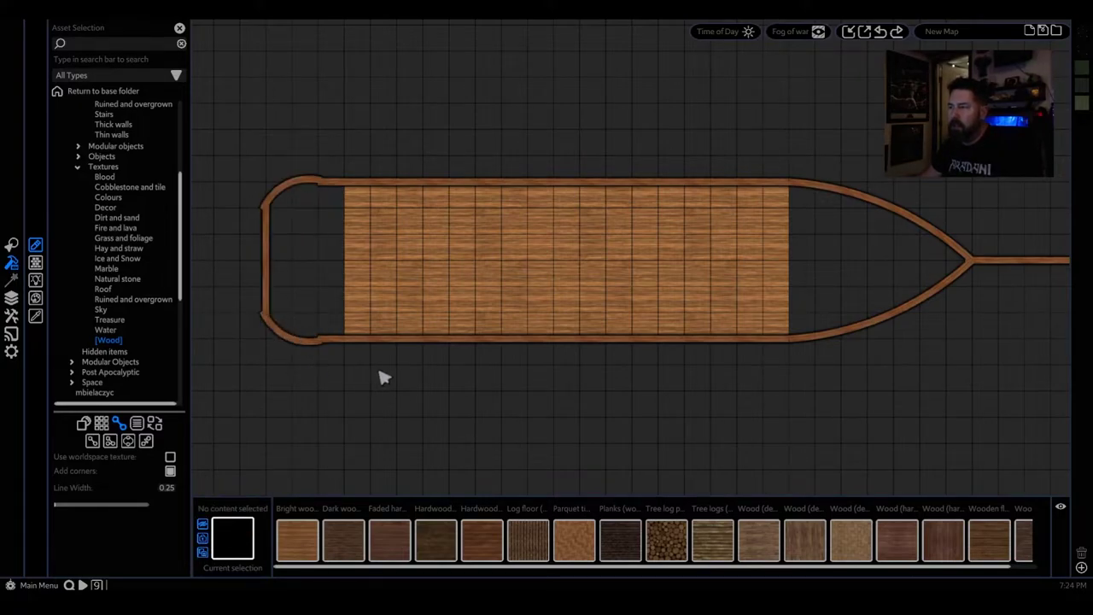
- Reposition the end points of both curved stern corners to line up with the stern wall and the long side walls
scroll(375, 372, "down", 2)
scroll(298, 317, "up", 5)
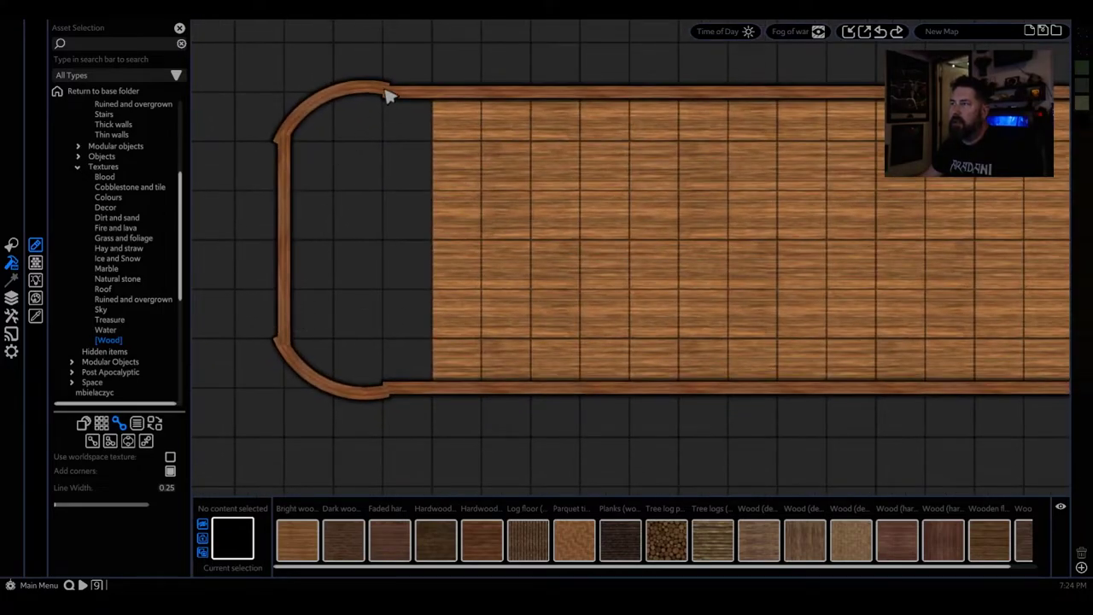
left_click(387, 96)
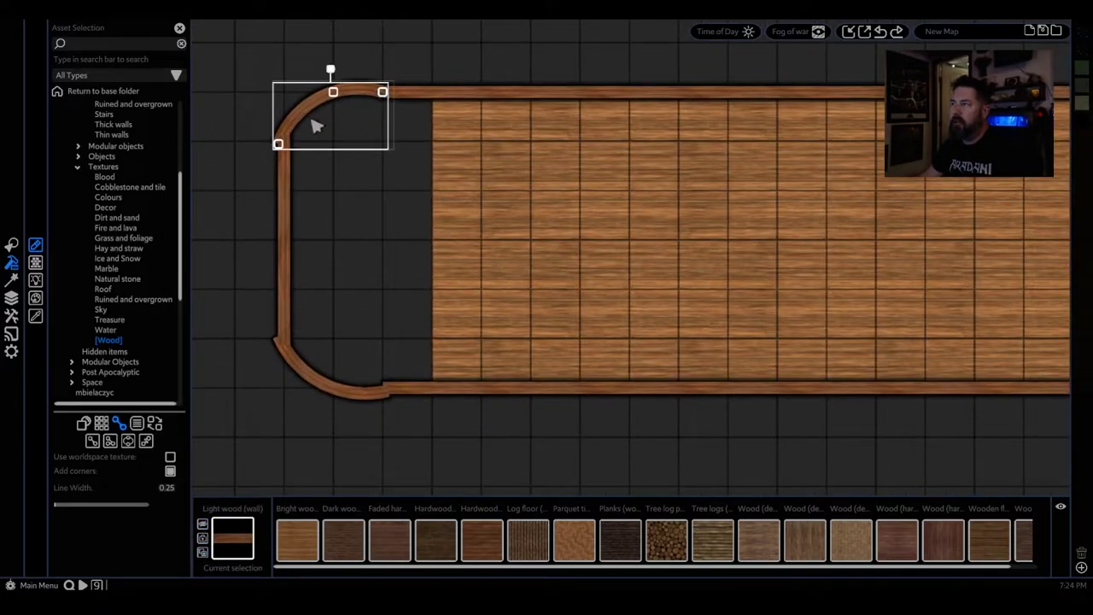
left_click_drag(282, 147, 288, 149)
left_click(284, 345, "shift")
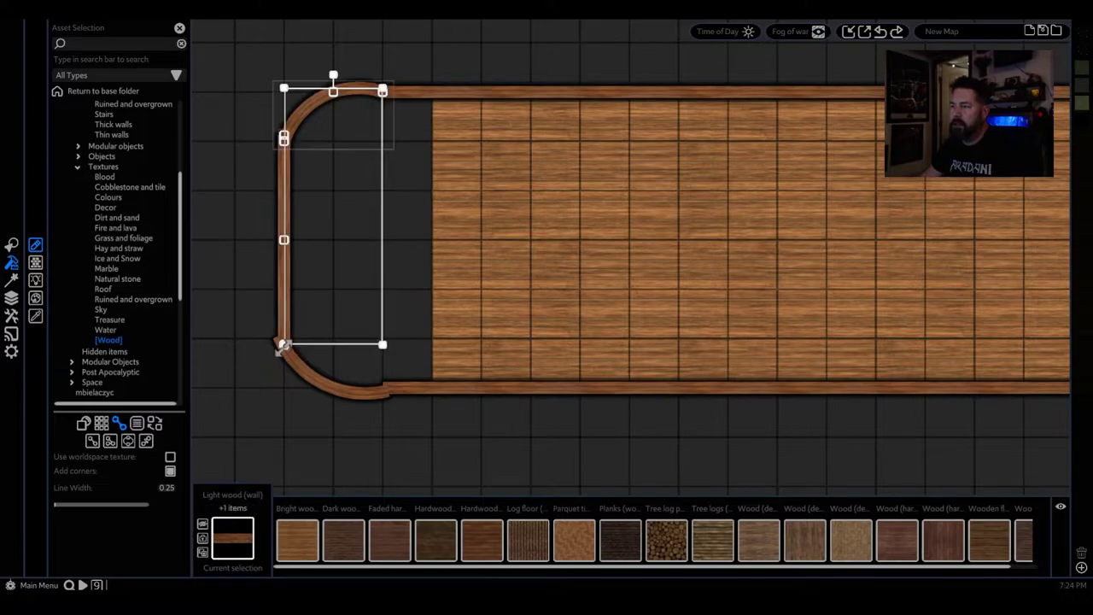
left_click(291, 367)
left_click(297, 367)
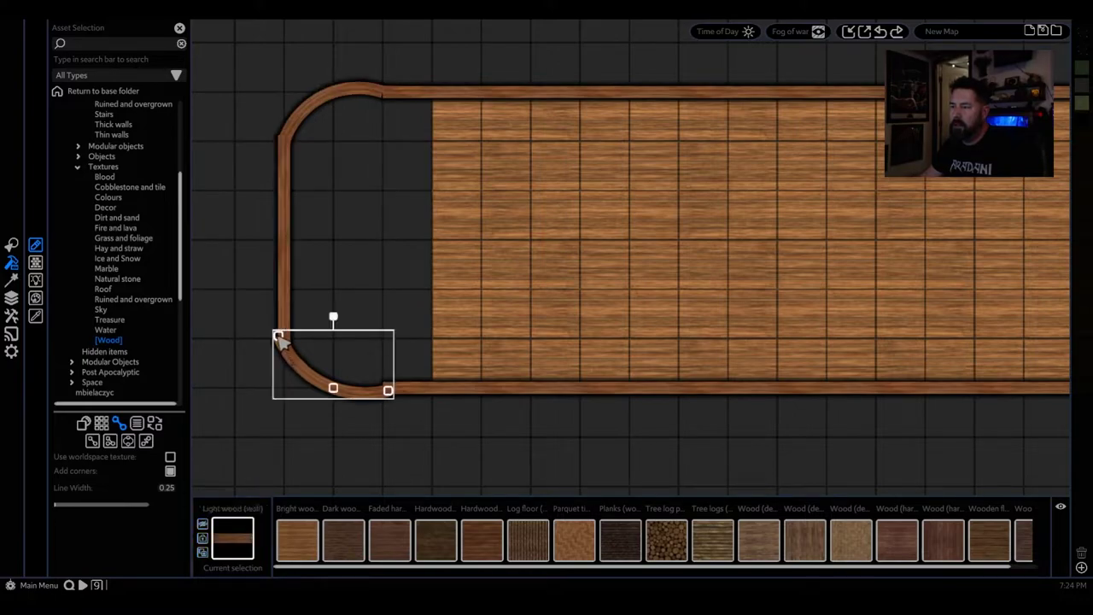
left_click_drag(389, 390, 391, 391)
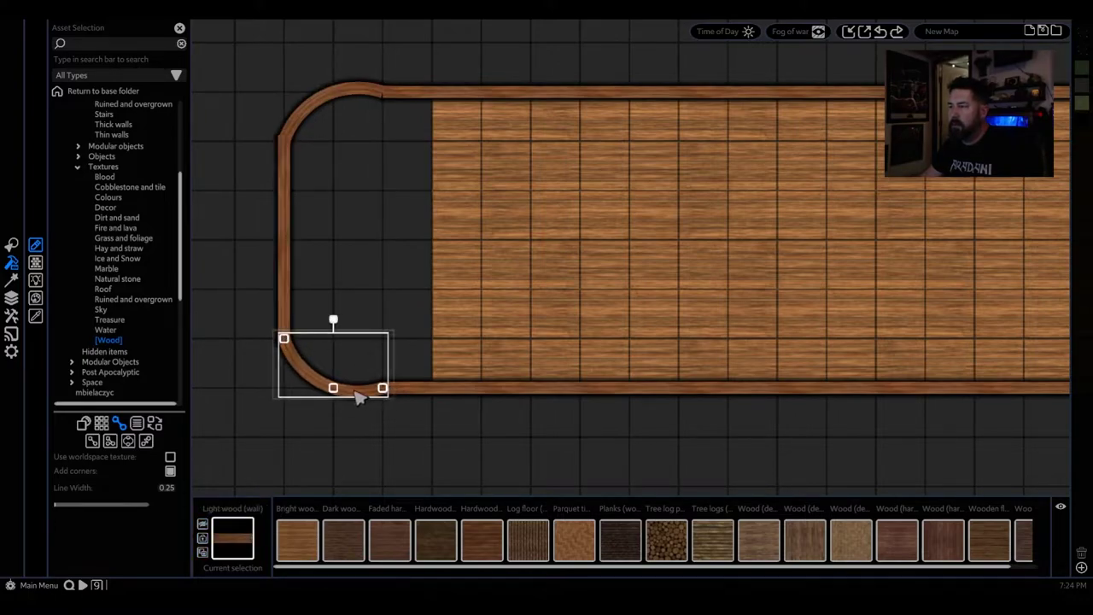
scroll(378, 171, "down", 4)
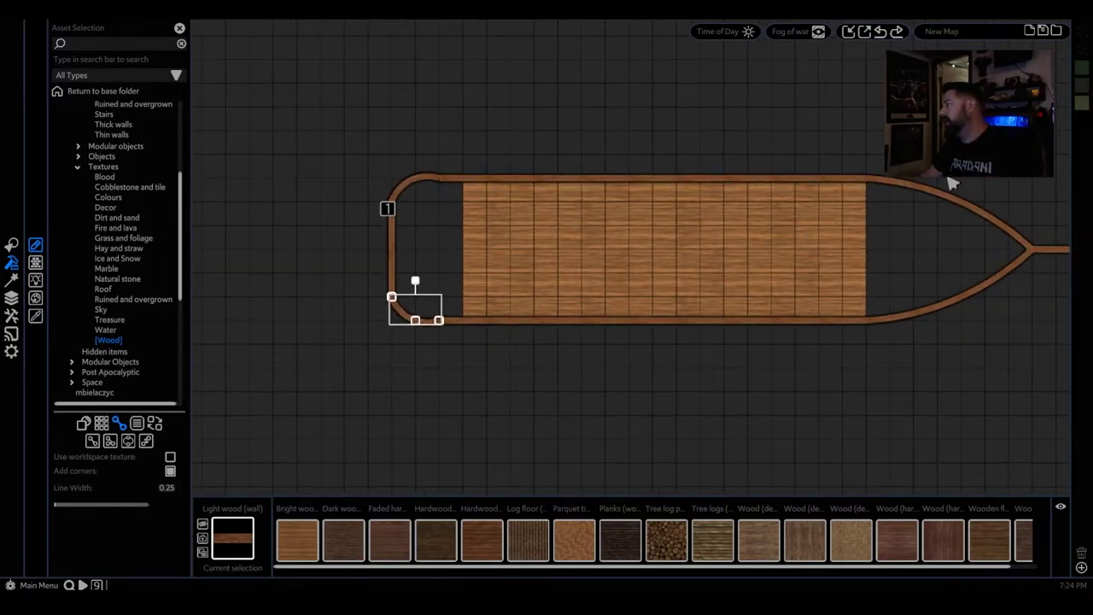
- Pull the midpoints of both stern corner curves inward to smooth their joins with the side walls
scroll(358, 162, "up", 3)
left_click(475, 207)
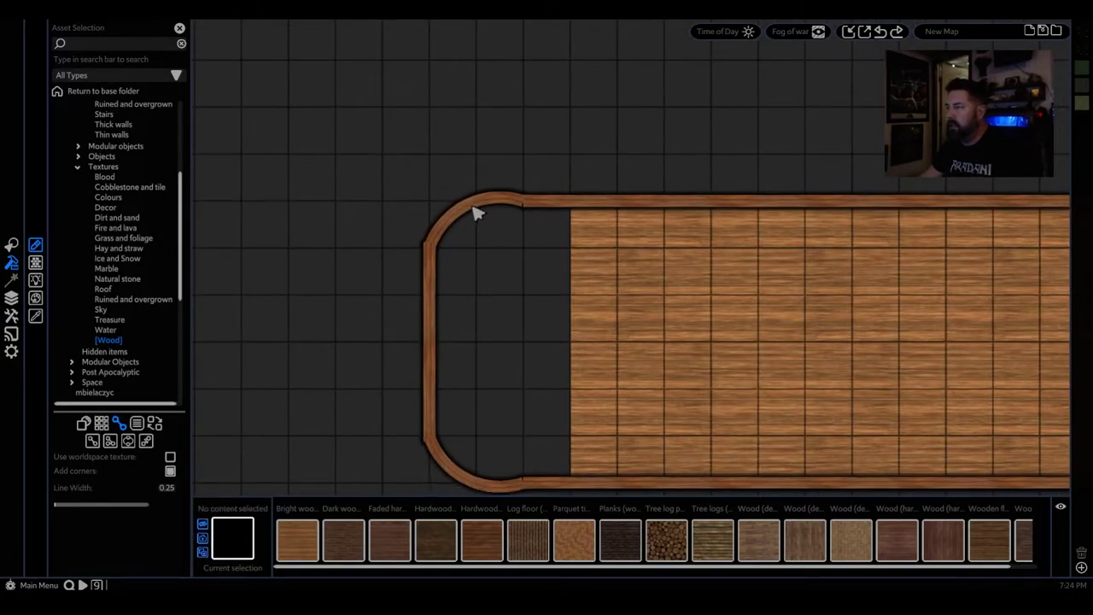
left_click_drag(476, 205, 469, 214)
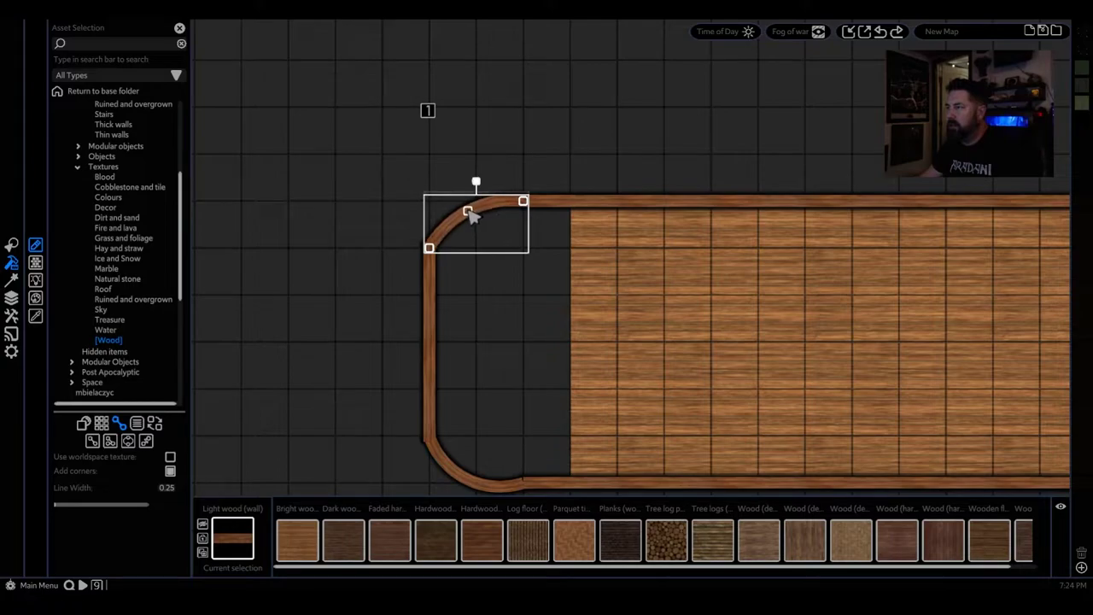
middle_click_drag(492, 303, 468, 226)
left_click(438, 412)
left_click_drag(451, 405, 433, 395)
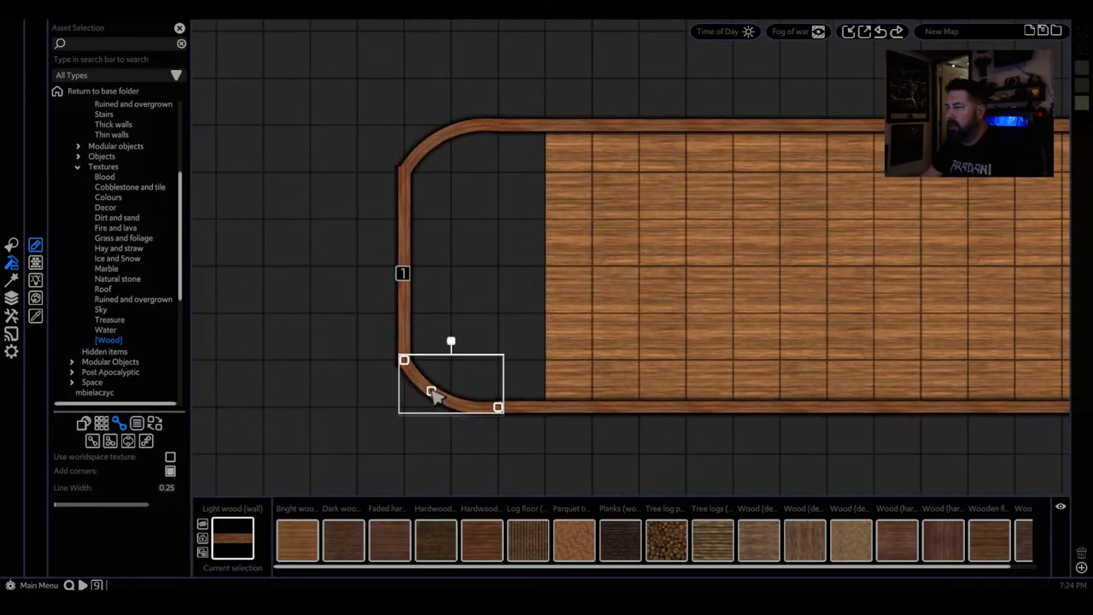
scroll(524, 199, "down", 2)
left_click(595, 285)
scroll(596, 285, "down", 2)
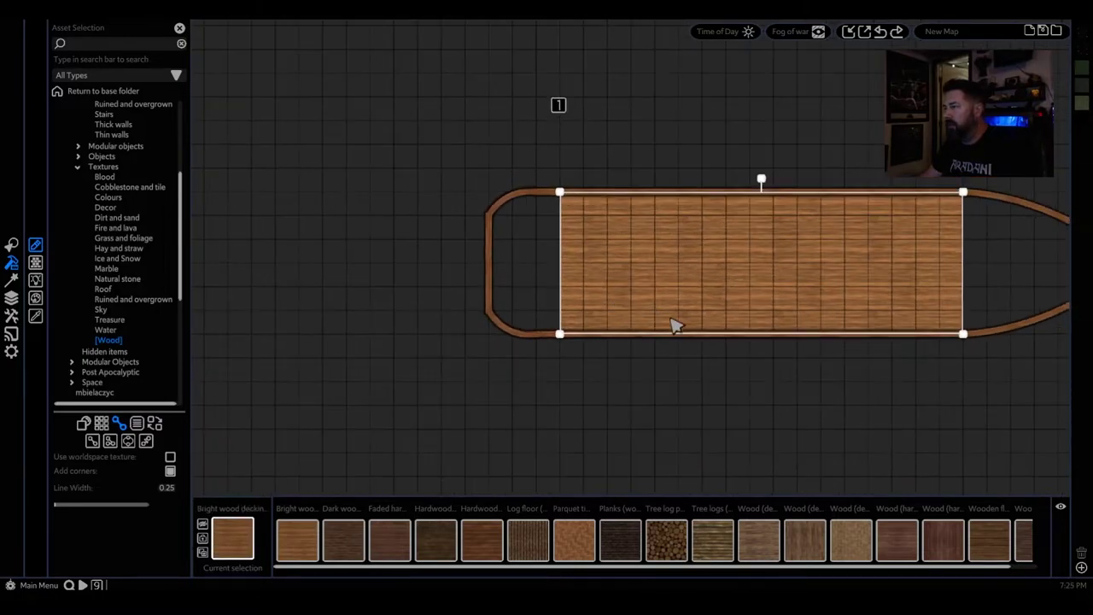
middle_click_drag(669, 320, 491, 340)
scroll(492, 340, "down", 2)
scroll(613, 386, "up", 2)
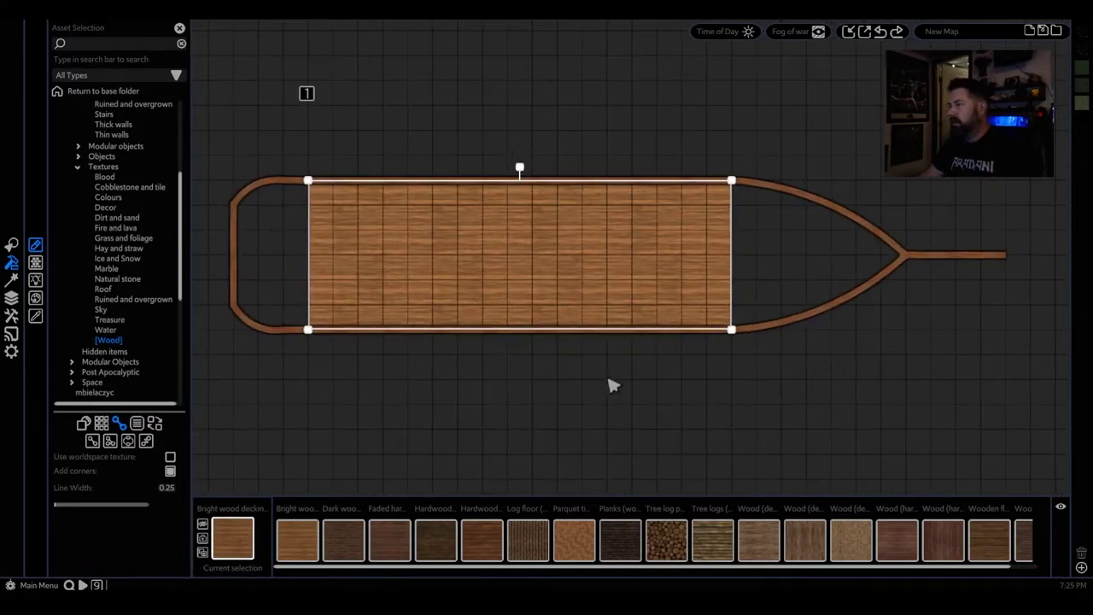
left_click(407, 349)
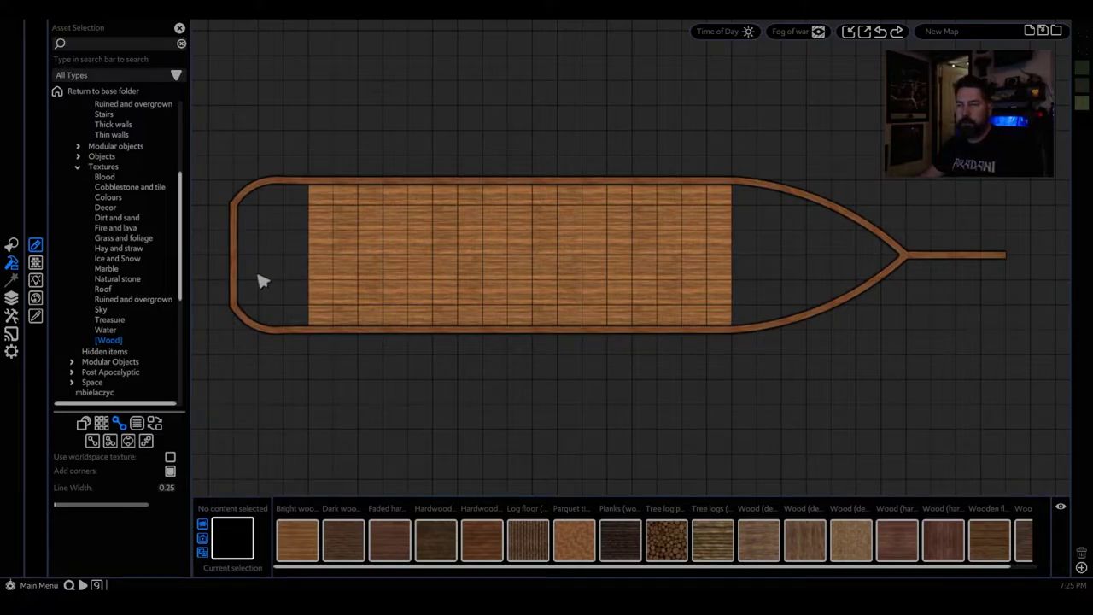
- Fill the empty stern area with a polygon tile of the bright wood decking, tracing the rounded walls and overlapping the existing floor
left_click(385, 237)
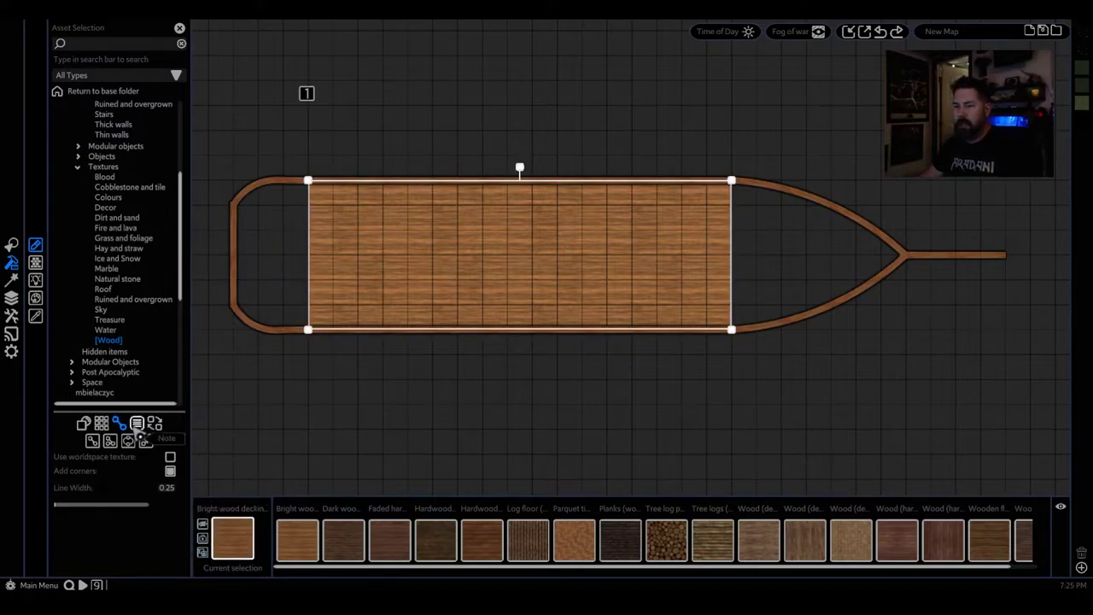
left_click(101, 423)
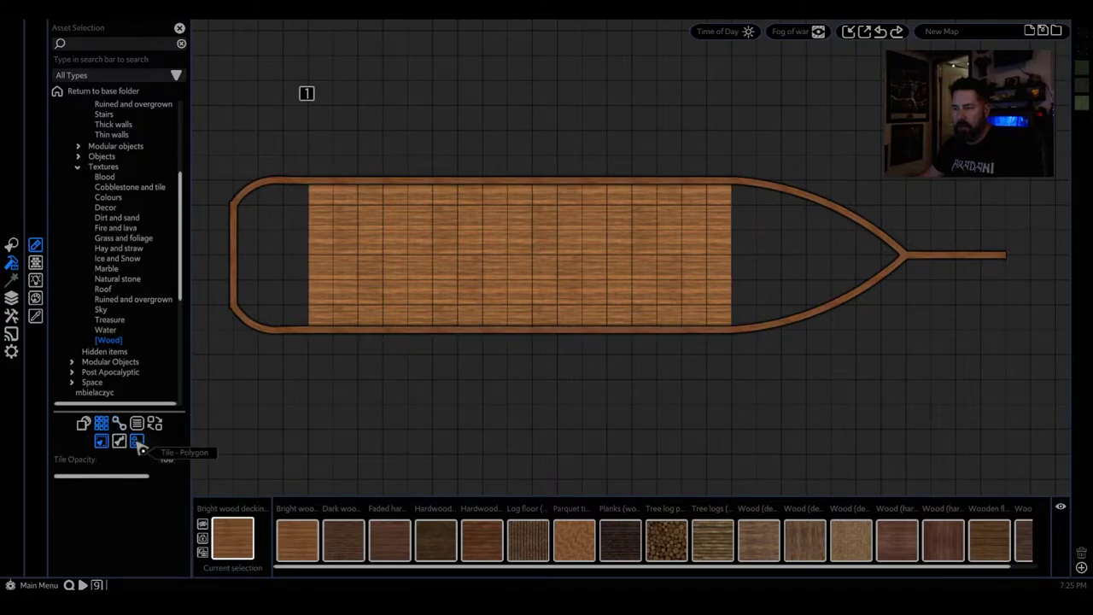
left_click(137, 442)
scroll(224, 187, "up", 2)
left_click(364, 179)
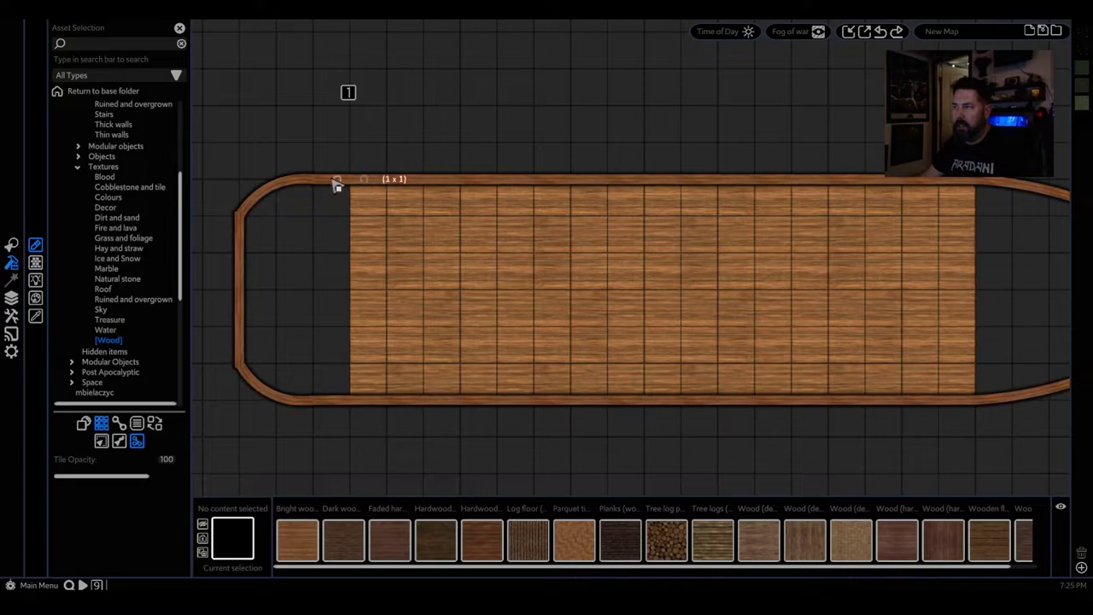
left_click(278, 183)
left_click(248, 204)
left_click(240, 216)
left_click(239, 323)
left_click(241, 363)
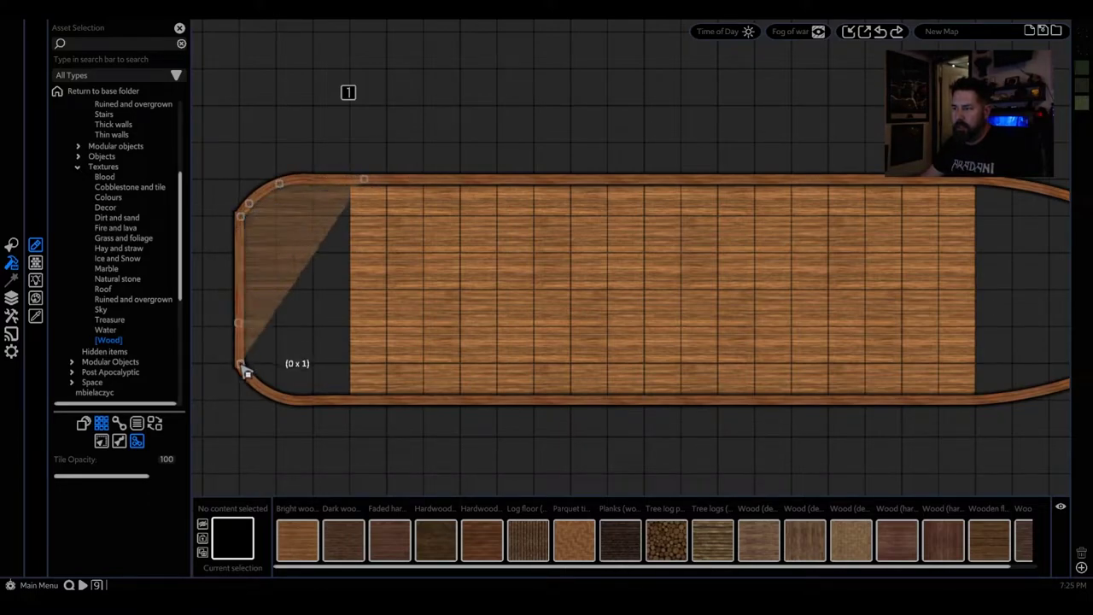
left_click(251, 381)
left_click(280, 396)
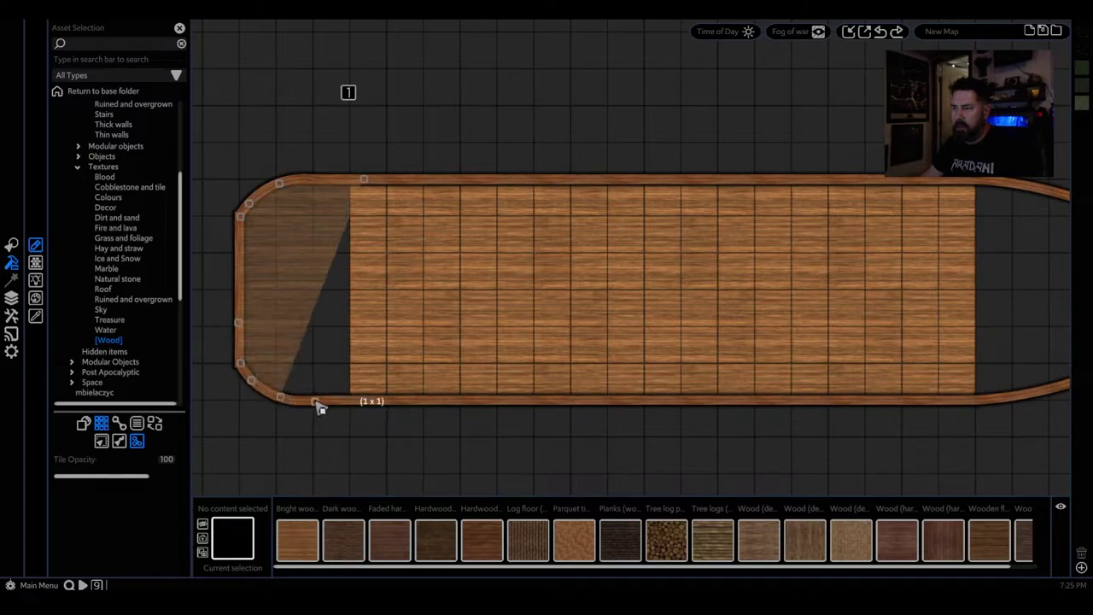
left_click(315, 400)
left_click(363, 399)
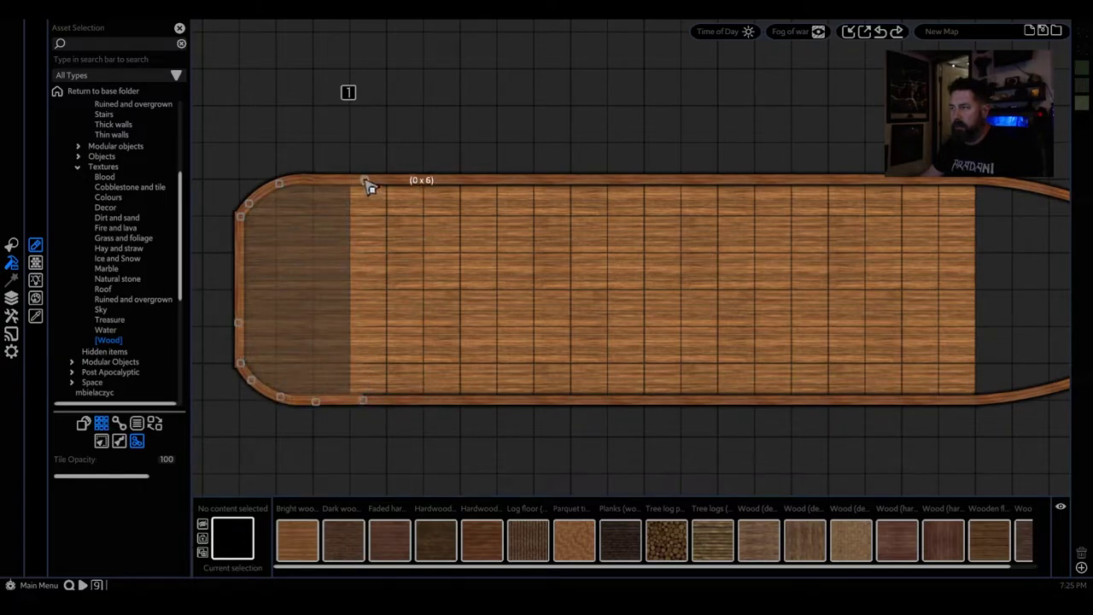
right_click(382, 220)
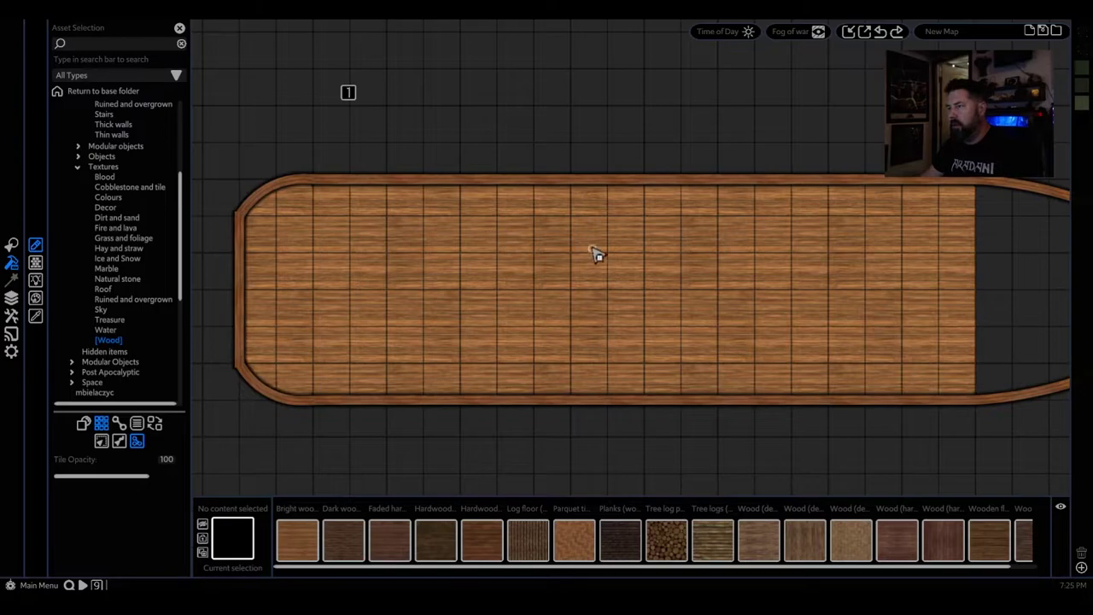
- Fill the empty bow area with a bright wood decking polygon that follows both curved walls to the bow tip
middle_click_drag(597, 252, 112, 231)
left_click(482, 160)
left_click(560, 170)
left_click(640, 198)
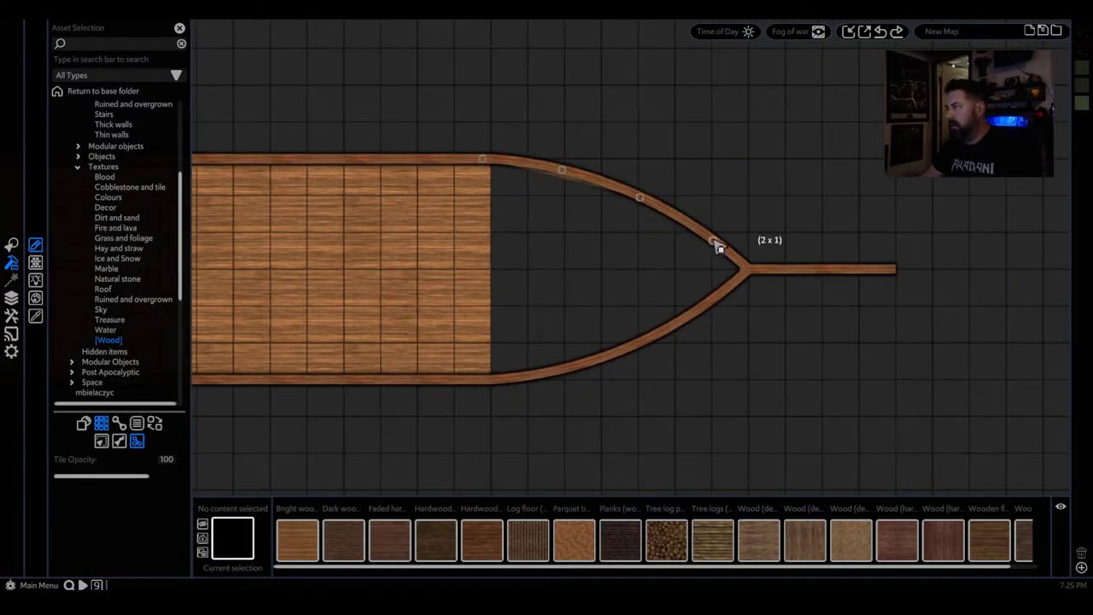
left_click(716, 240)
left_click(743, 269)
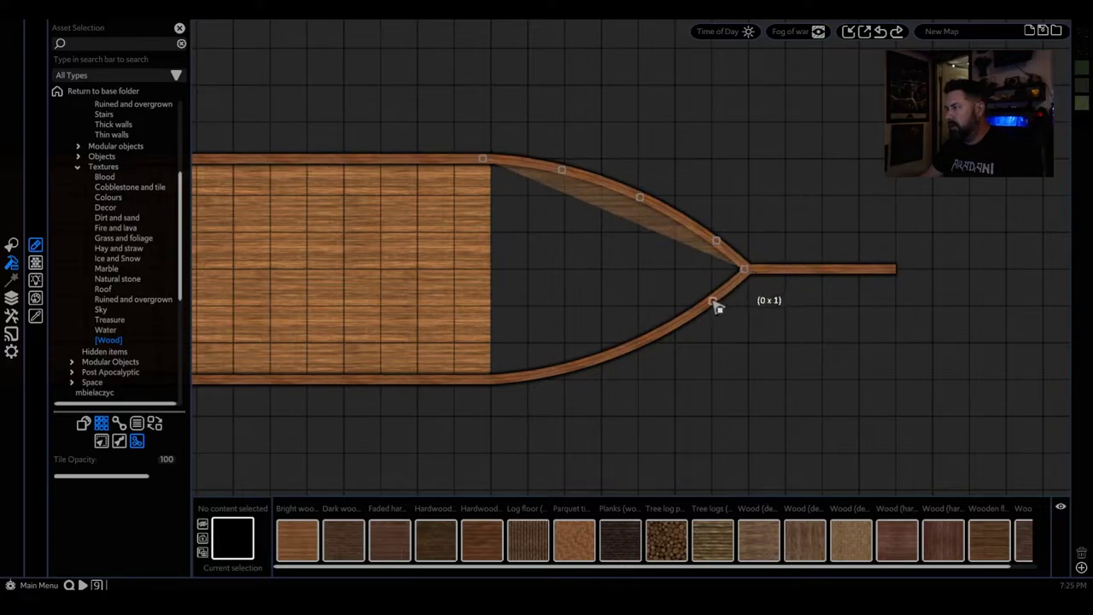
left_click(712, 301)
left_click(626, 347)
left_click(500, 377)
left_click(461, 378)
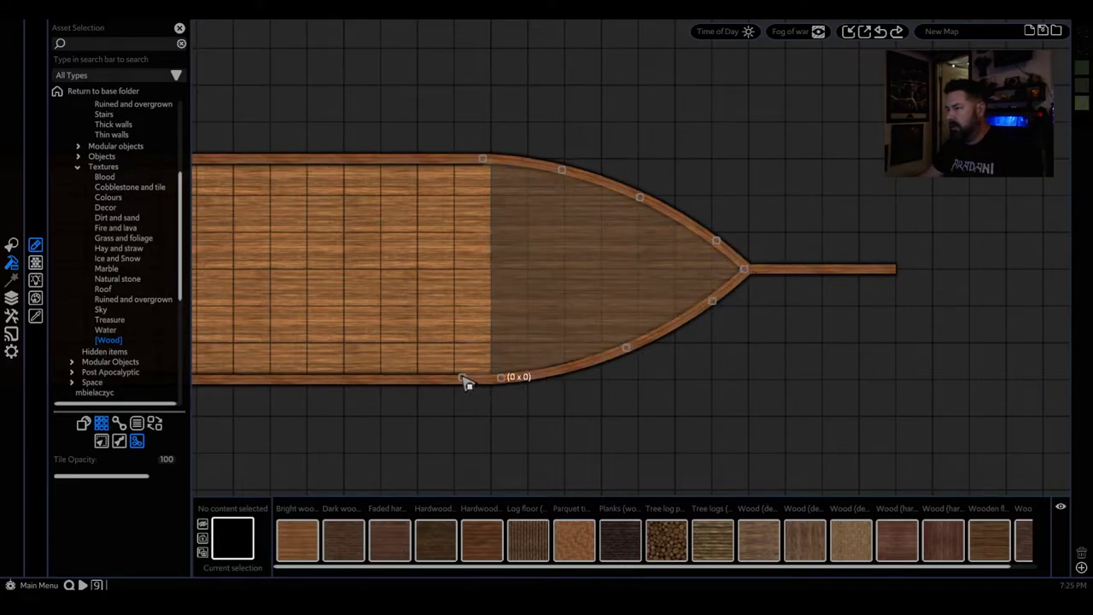
right_click(469, 245)
scroll(422, 228, "down", 3)
middle_click_drag(422, 227, 650, 221)
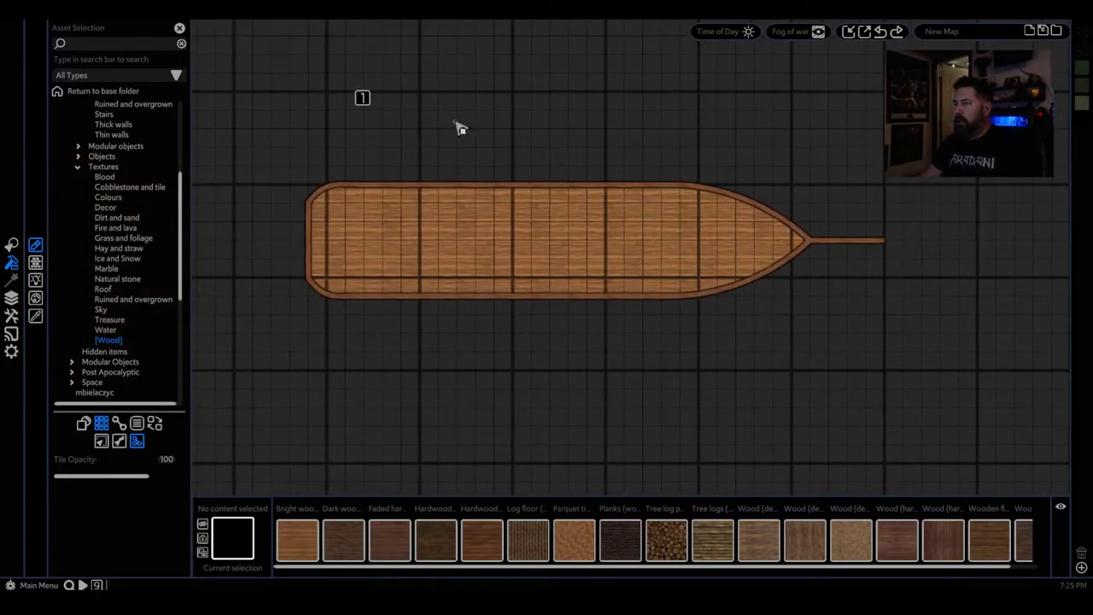
scroll(454, 124, "down", 2)
scroll(453, 126, "up", 6)
scroll(450, 124, "down", 3)
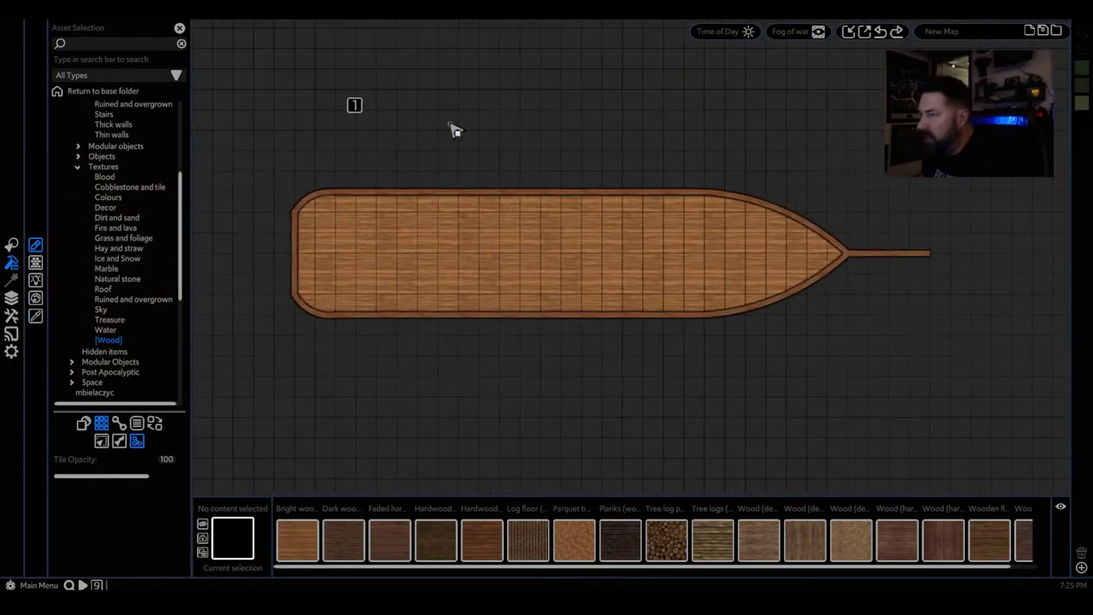
- Leave the polygon tile tool and search the asset library for "mast"
right_click(470, 153)
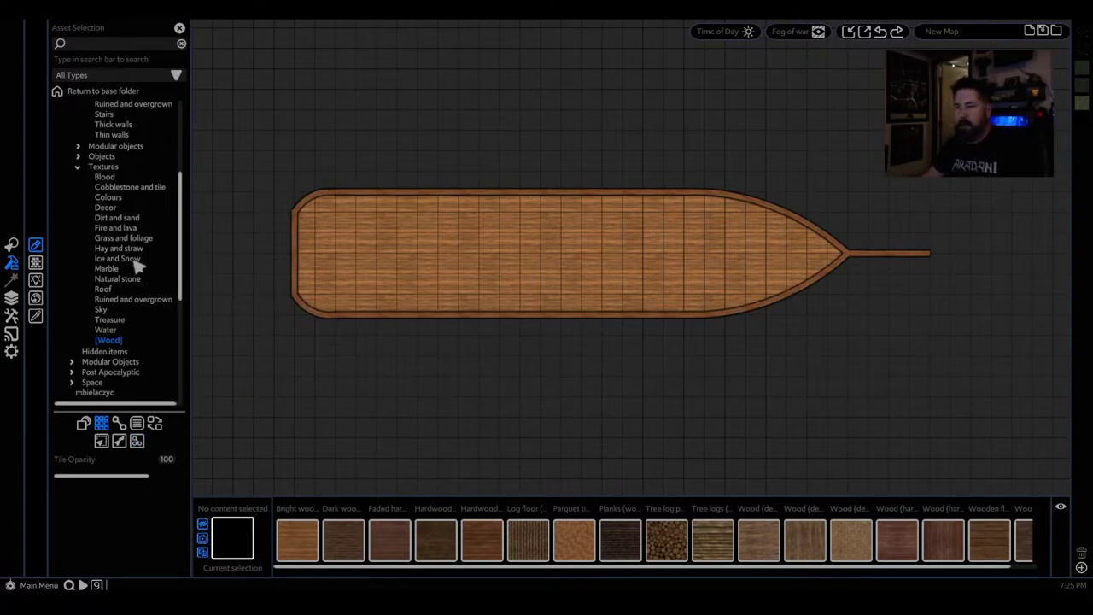
left_click(86, 43)
type("mai")
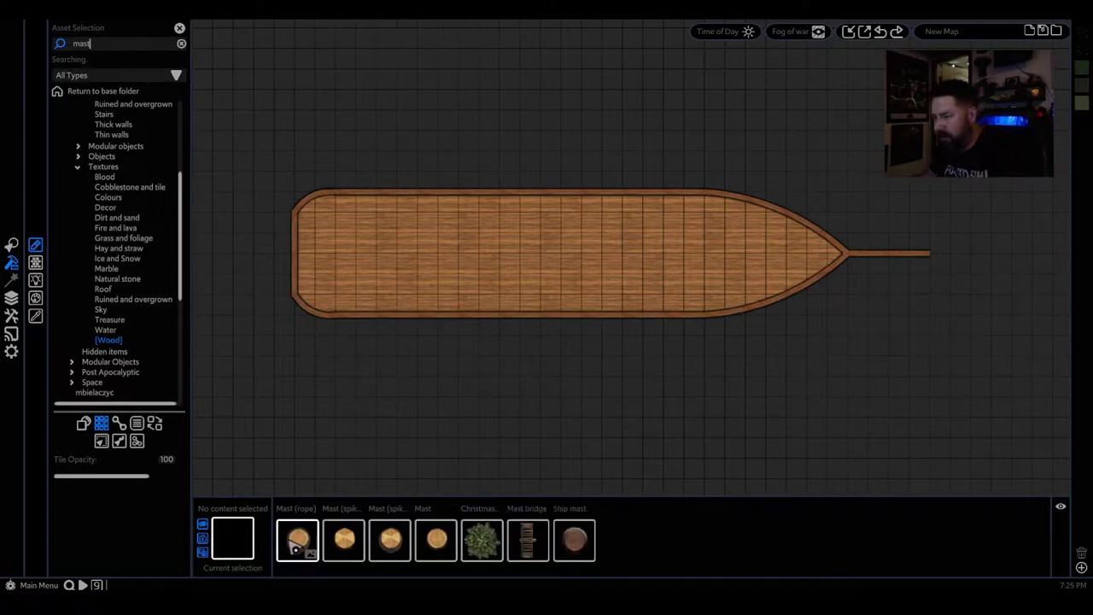
left_click(298, 540)
scroll(606, 266, "up", 4)
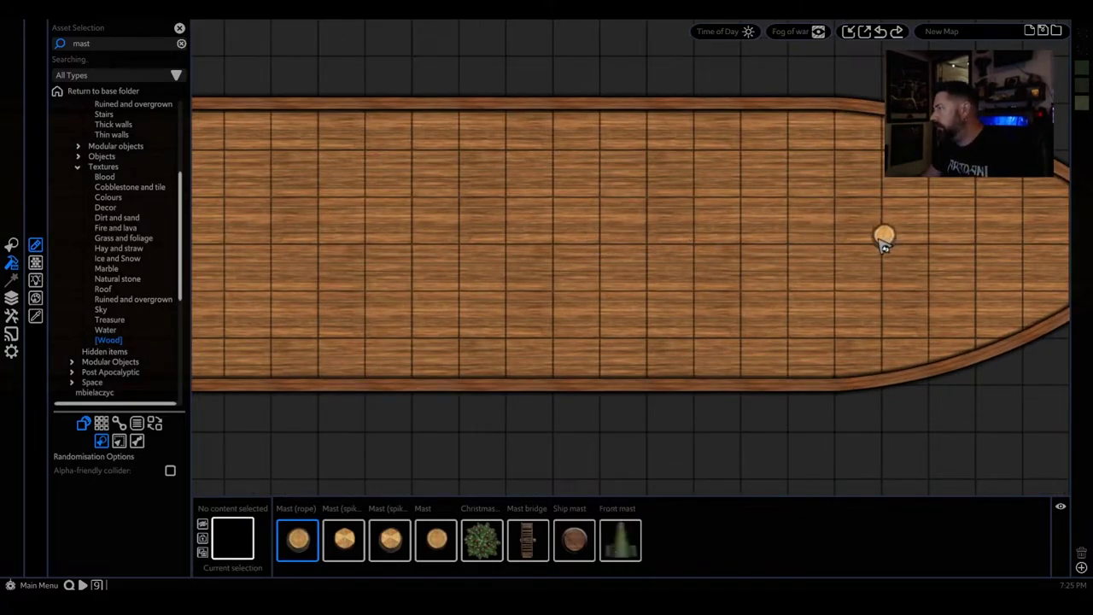
scroll(751, 281, "down", 5)
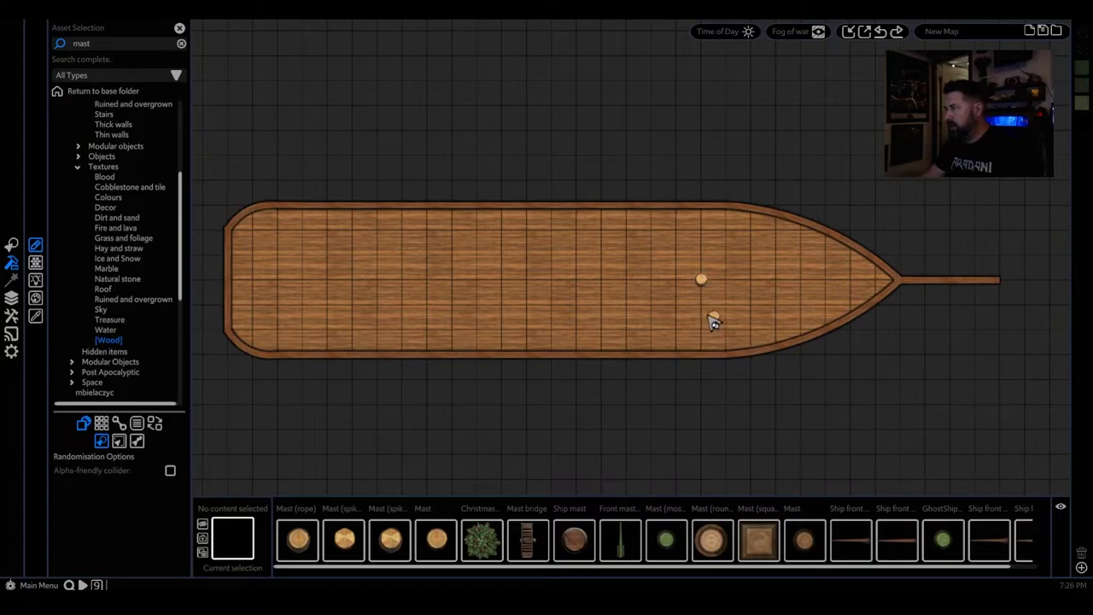
scroll(713, 322, "up", 4)
scroll(691, 313, "down", 2)
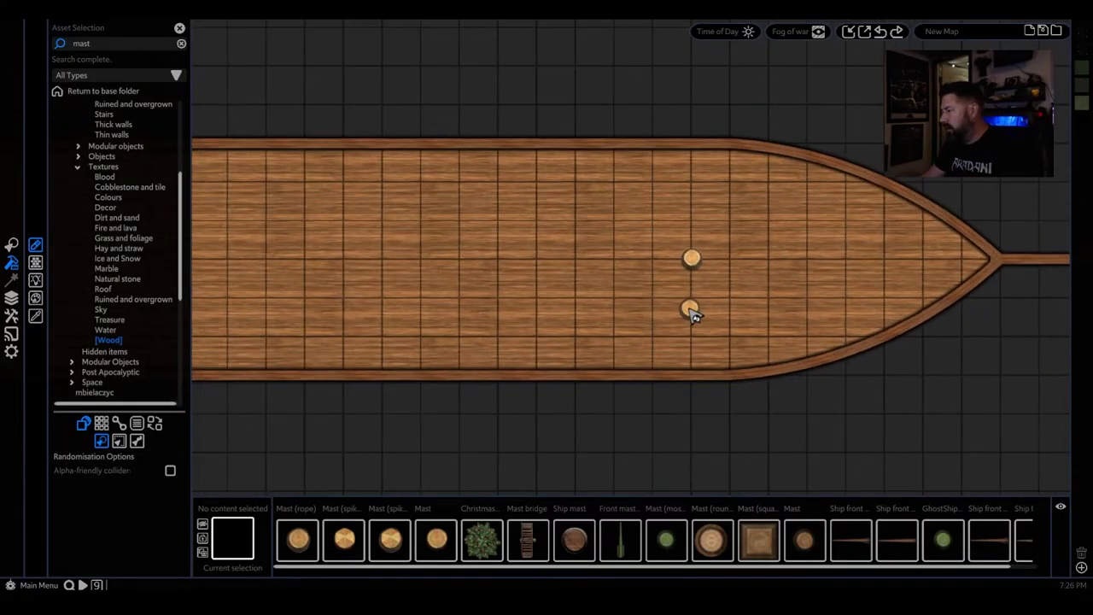
left_click(693, 256)
key("Delete")
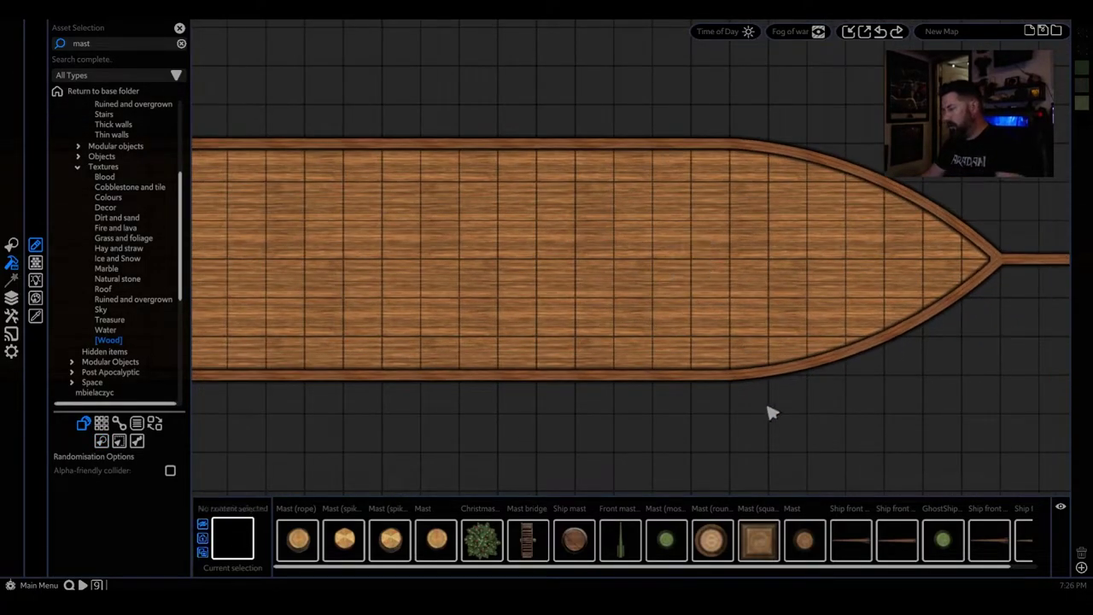
- Place a ship front mast asset just off the bow and delete the thin wall beam extending from the bow tip
left_click(856, 542)
middle_click_drag(954, 378, 698, 380)
left_click(773, 194)
right_click(841, 278)
left_click(826, 267)
key("Delete")
- Rotate the front mast 180 degrees, attach its thick end to the bow tip and enlarge it into a bowsprit
left_click(808, 199)
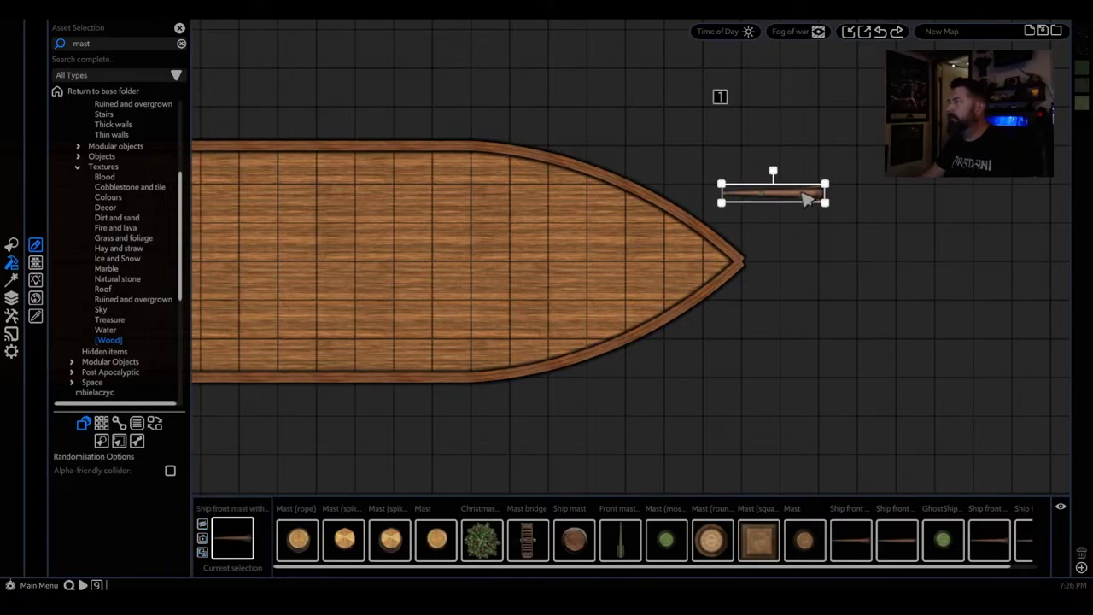
left_click_drag(774, 172, 760, 304)
left_click_drag(768, 220, 771, 270)
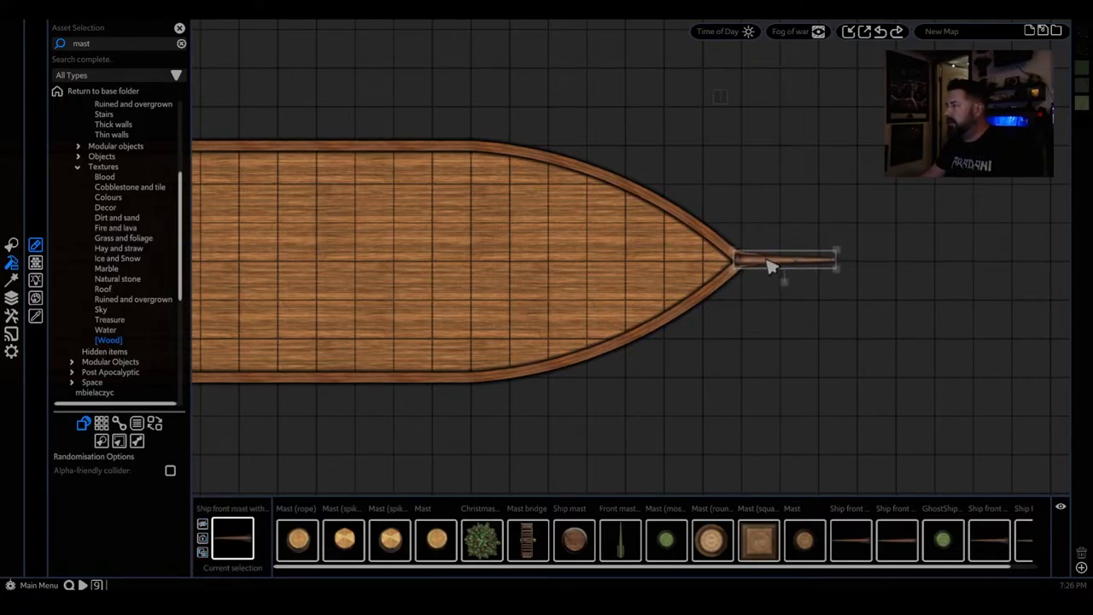
left_click_drag(841, 261, 919, 238)
left_click_drag(819, 269, 818, 266)
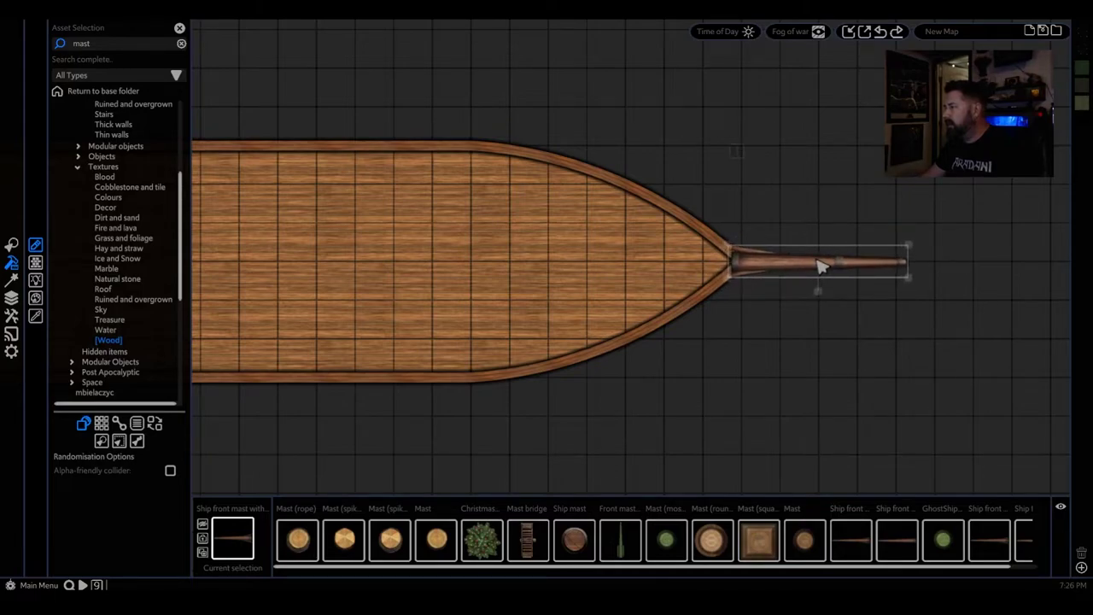
left_click(794, 350)
scroll(796, 350, "down", 2)
scroll(783, 307, "up", 3)
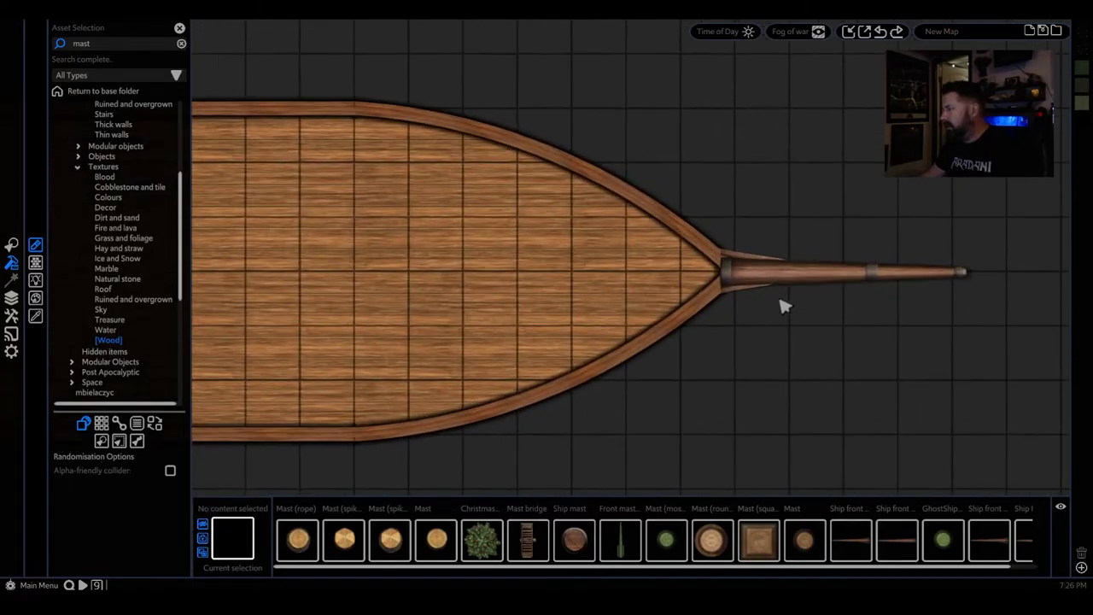
left_click(766, 281)
left_click(748, 367)
- Search the asset library for "sail"
scroll(746, 366, "down", 3)
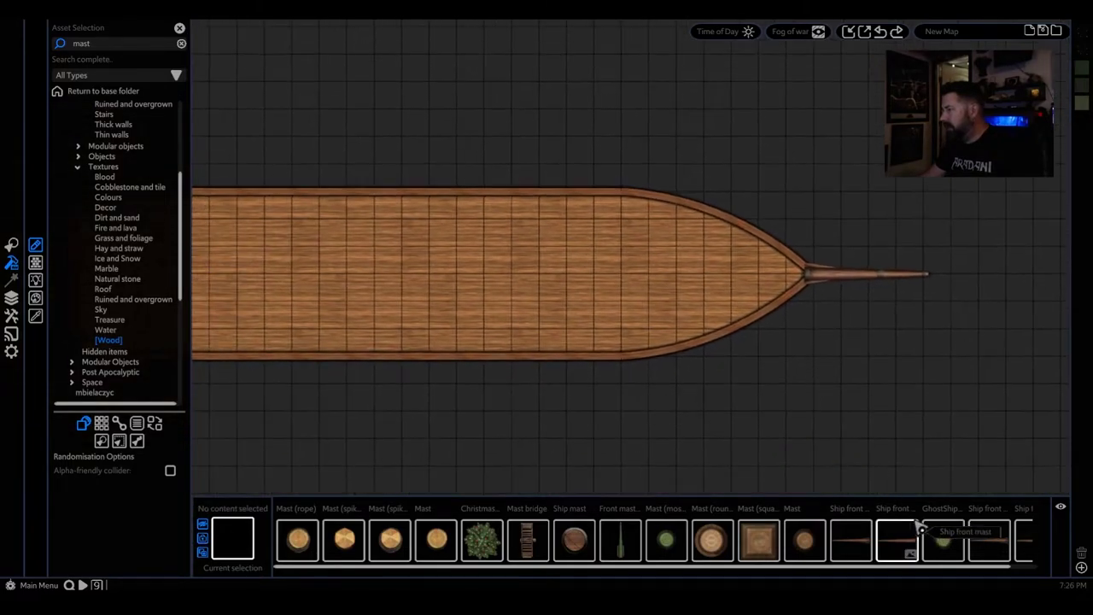
scroll(811, 525, "down", 1)
scroll(802, 523, "up", 1)
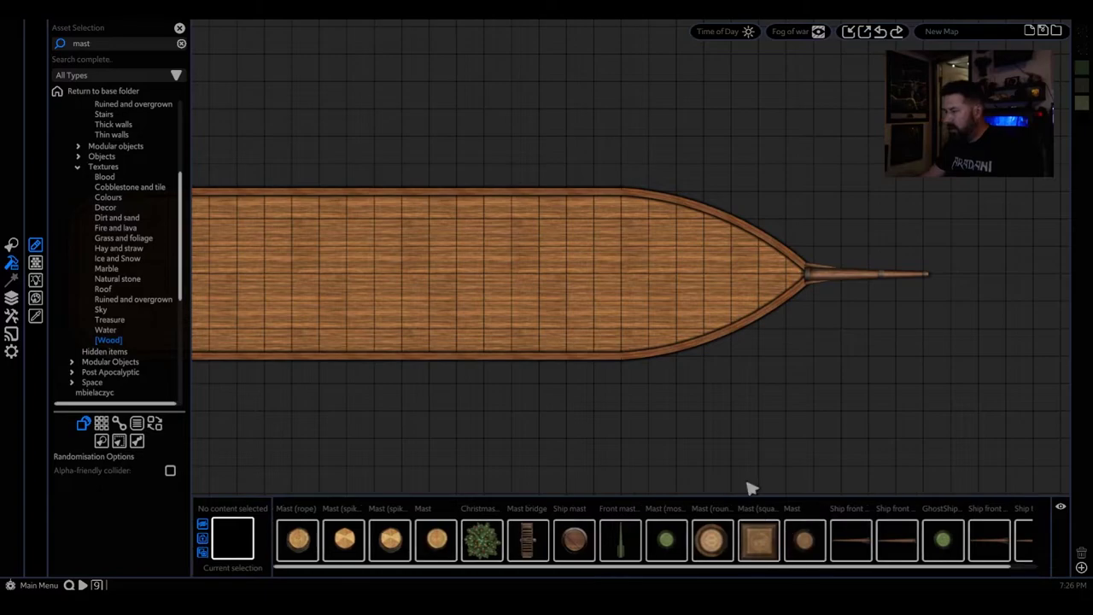
scroll(692, 505, "up", 2)
double_click(103, 42)
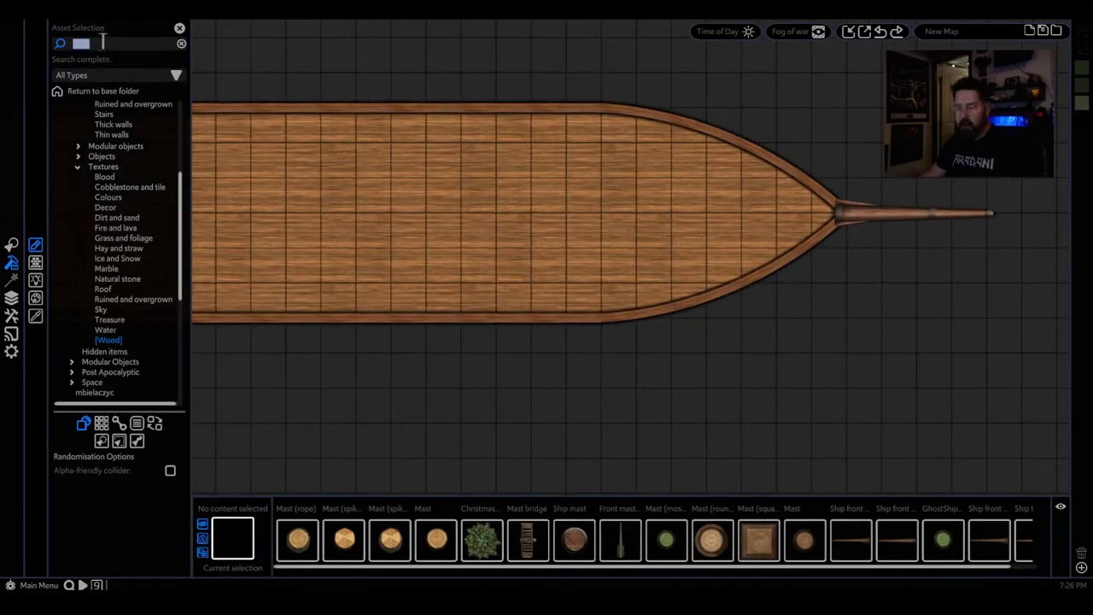
type("sail")
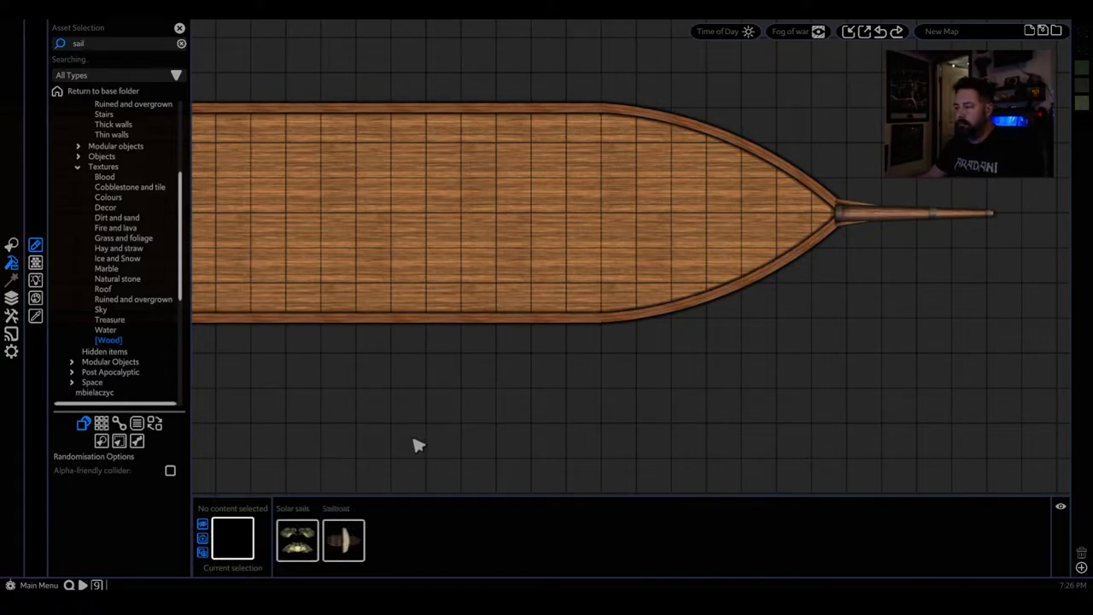
left_click(294, 554)
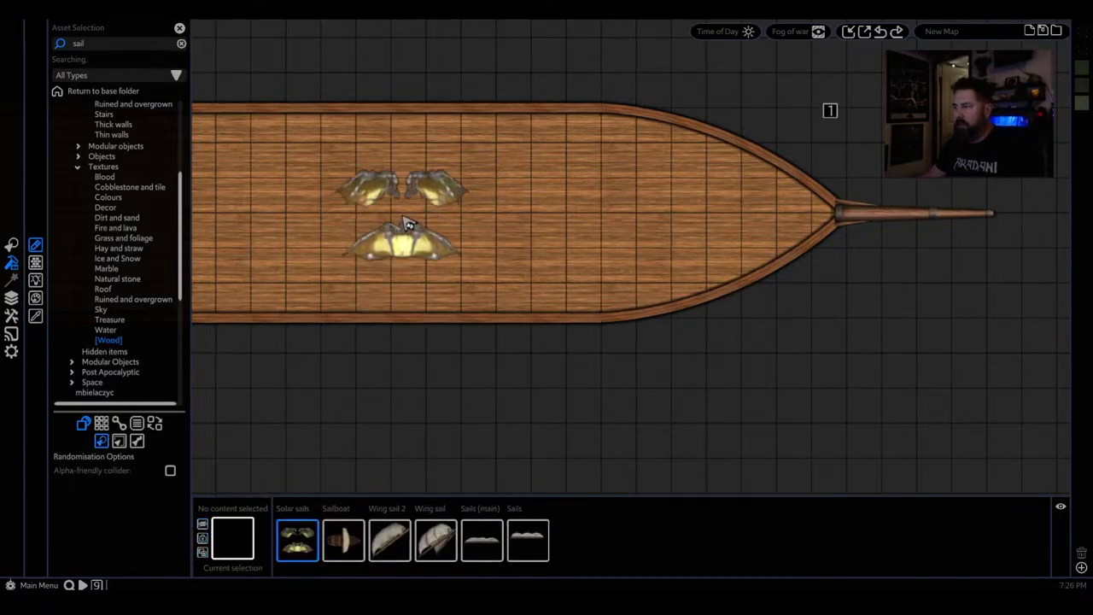
left_click(401, 214)
scroll(475, 277, "up", 2)
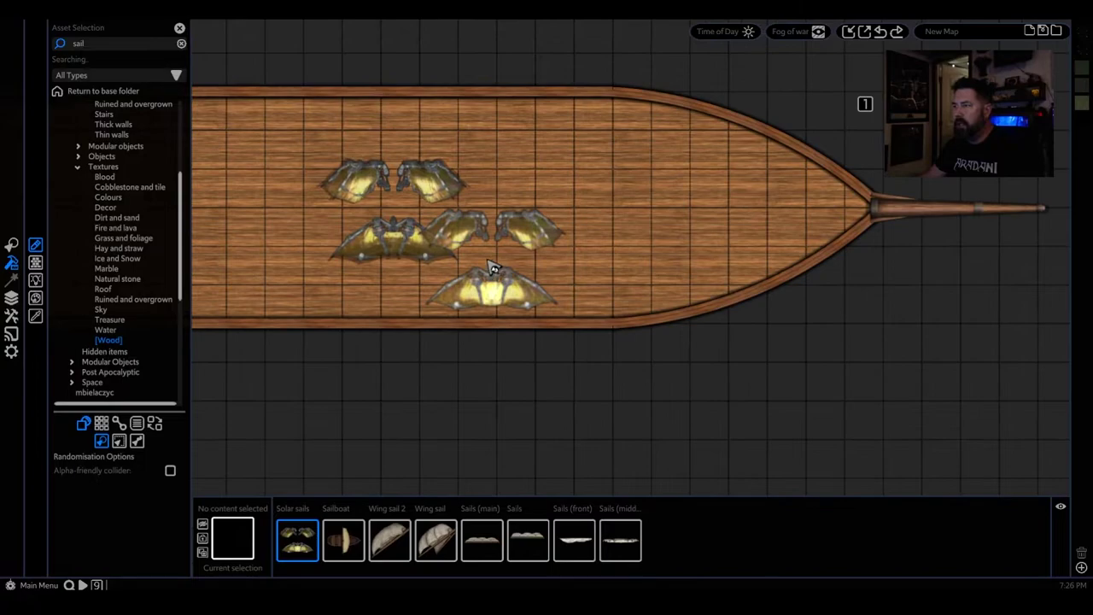
right_click(493, 265)
scroll(350, 211, "up", 1)
scroll(348, 214, "up", 1)
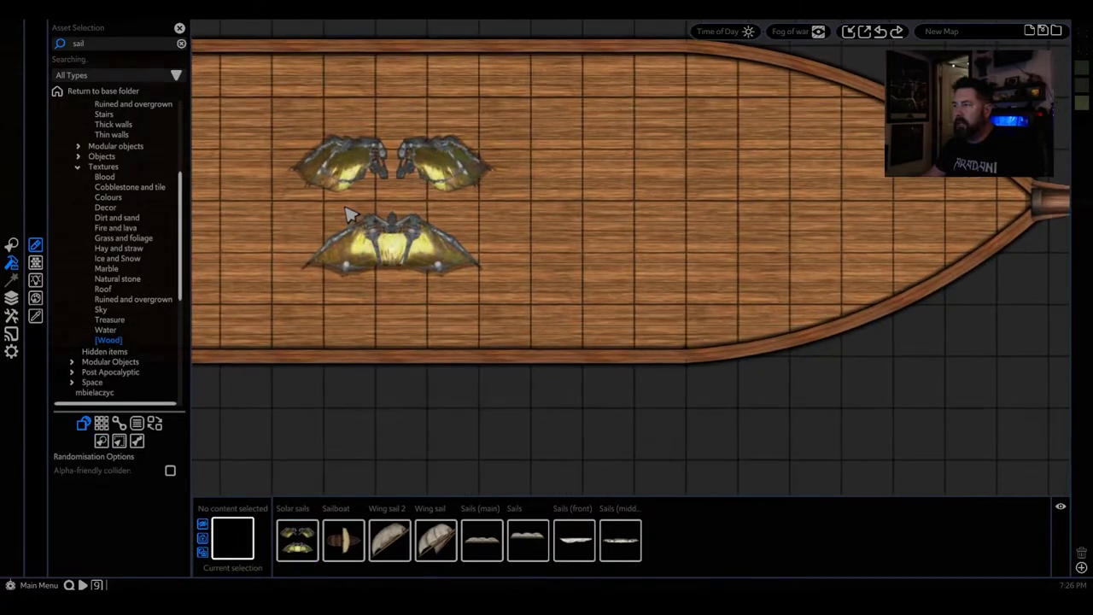
left_click(392, 244)
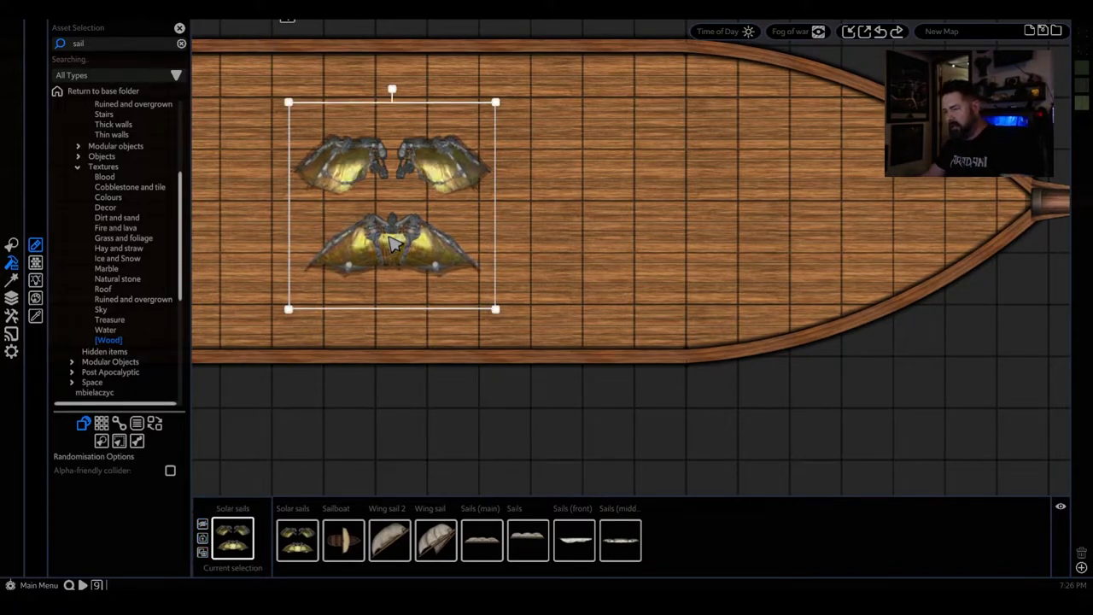
key("Delete")
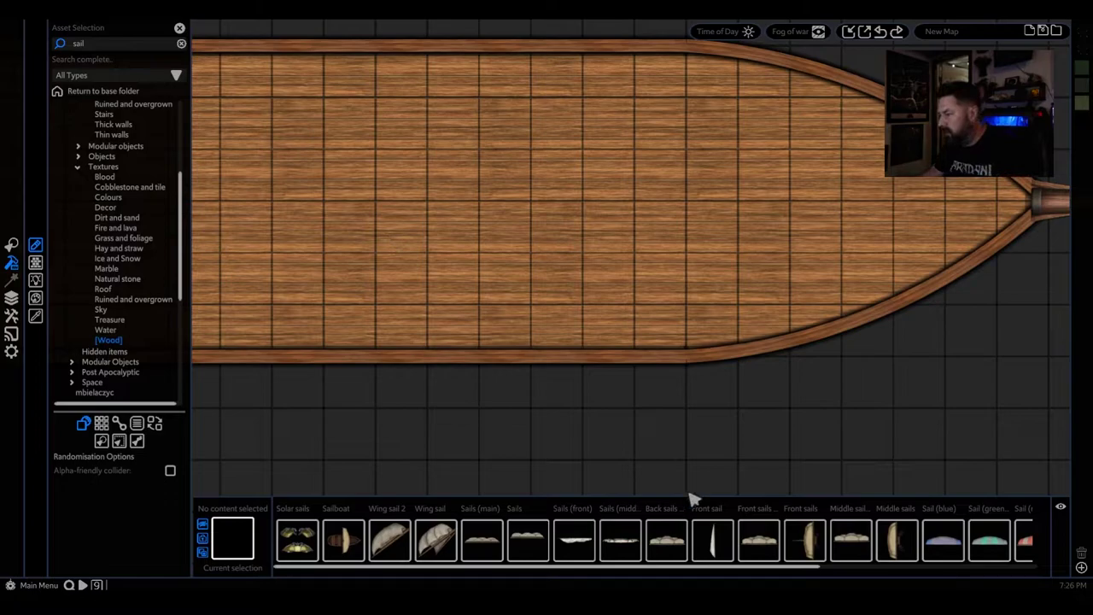
- Place the Front sails (white) asset on the forward deck and rotate it 90 degrees so the sails billow towards the bow
scroll(741, 551, "down", 2)
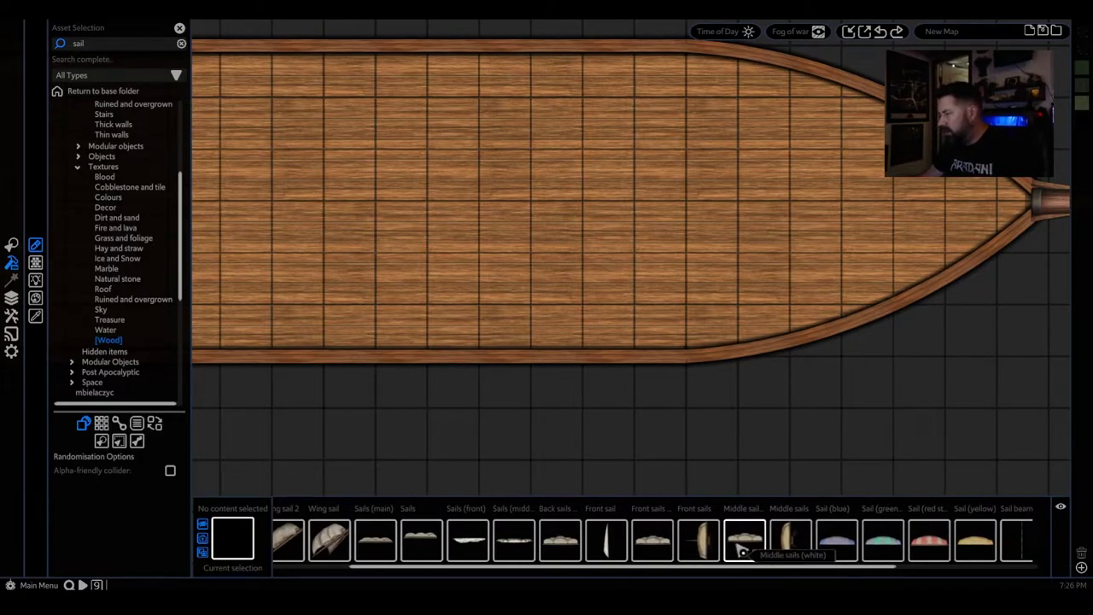
left_click(652, 539)
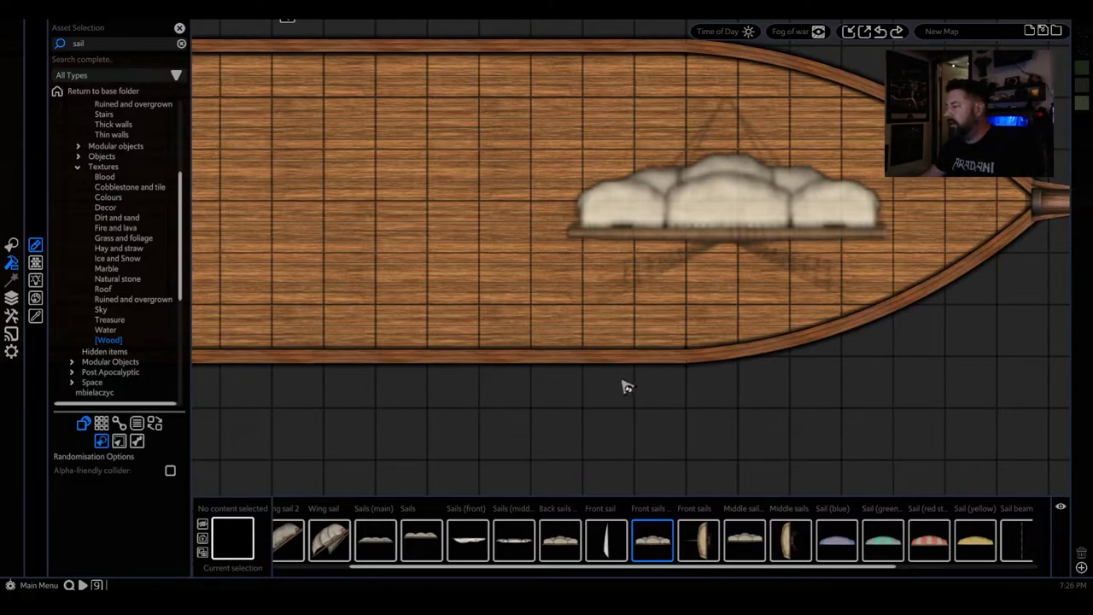
left_click(727, 195)
right_click(531, 353)
left_click(718, 218)
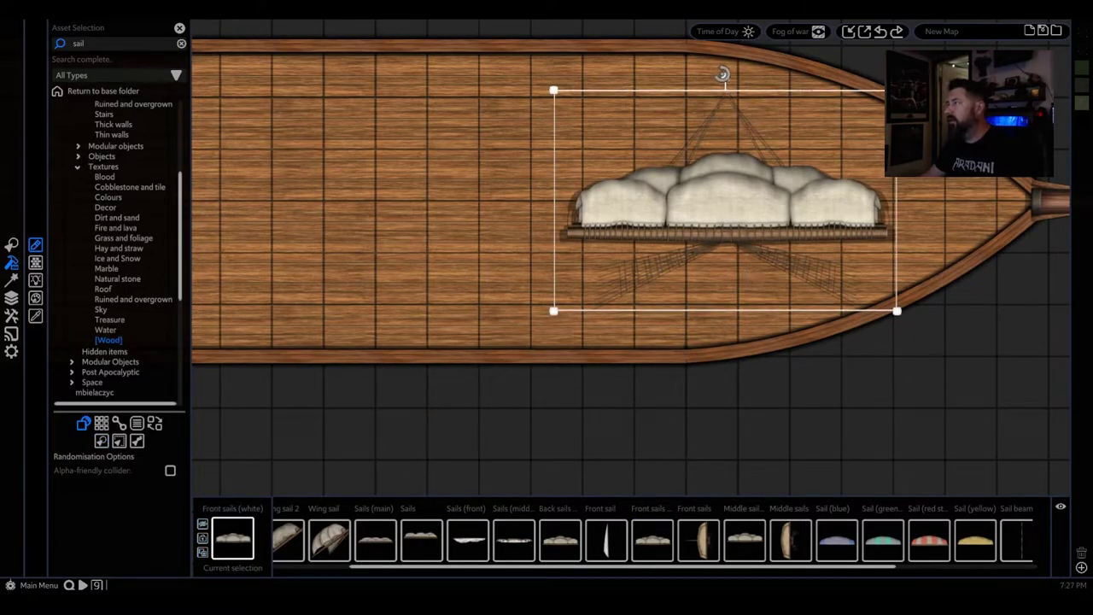
left_click_drag(743, 86, 795, 268)
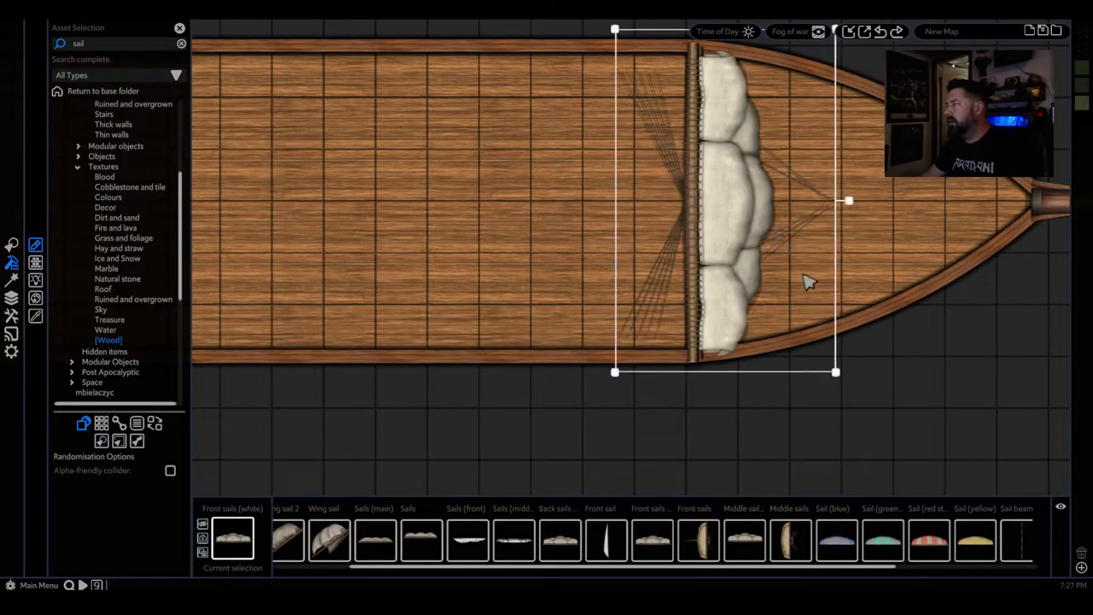
- Enlarge the front sails so their spar overhangs both side walls, and centre them across the hull
scroll(830, 295, "down", 2)
middle_click_drag(876, 331, 741, 342)
left_click_drag(614, 233, 616, 222)
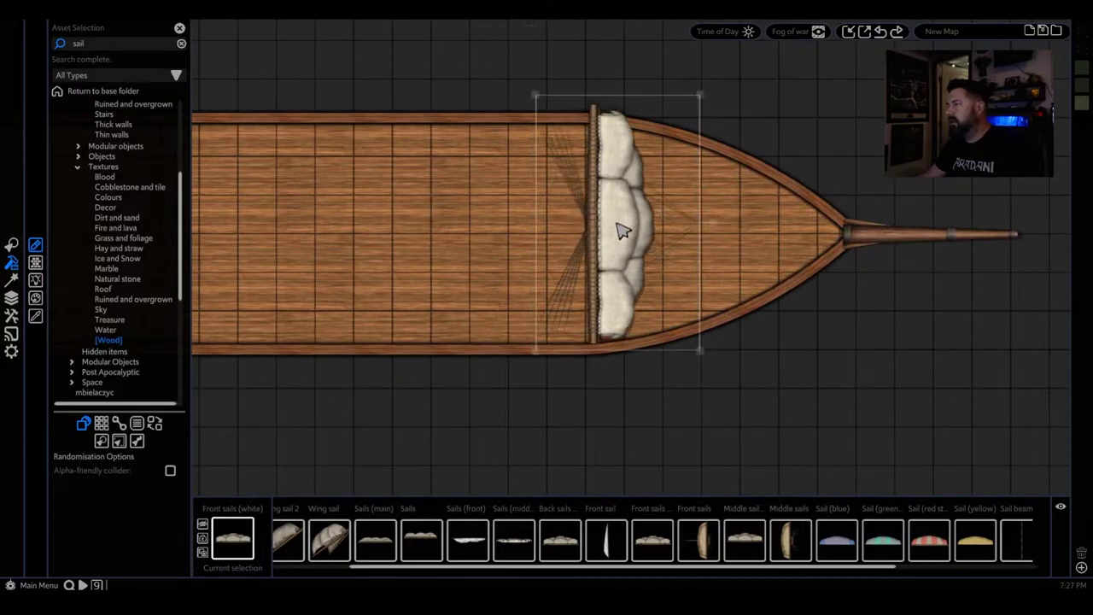
left_click_drag(698, 351, 735, 408)
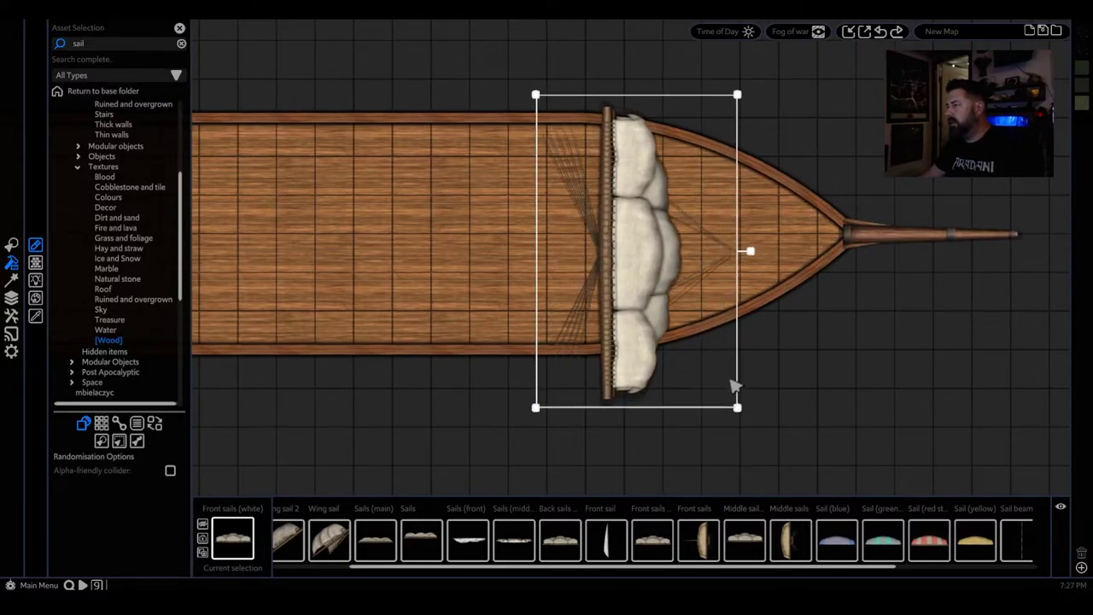
mouse_move(636, 287)
left_mouse_down()
mouse_move(608, 267)
mouse_move(627, 267)
left_mouse_up()
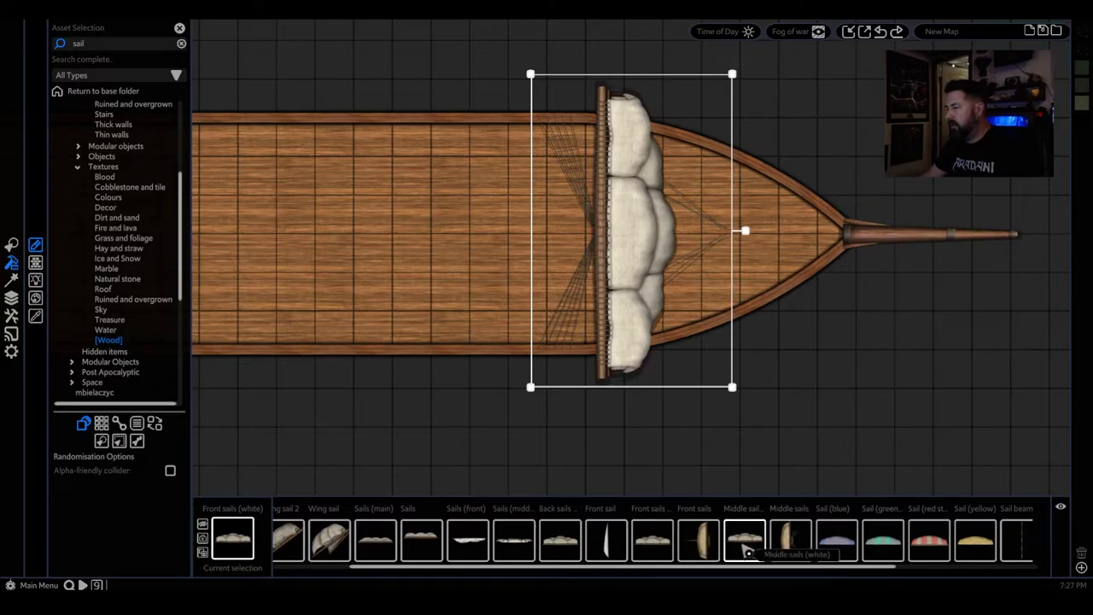
- Place the Middle sails (white) asset amidships, enlarge it and turn it 90 degrees to billow towards the bow
left_click(738, 548)
middle_click_drag(440, 385, 686, 342)
left_click(512, 196)
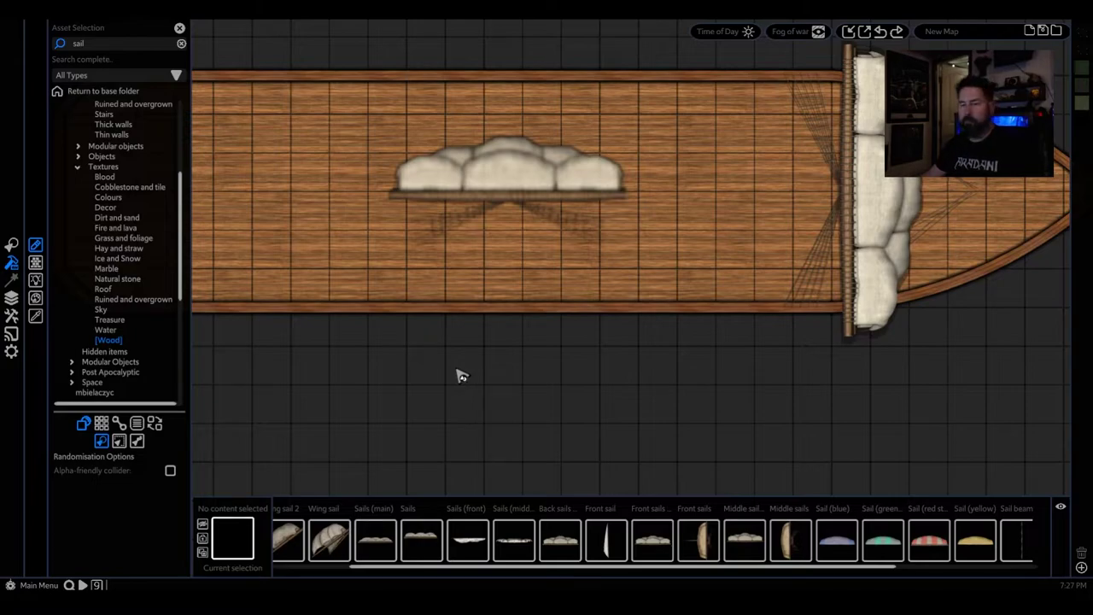
scroll(462, 350, "down", 3)
right_click(495, 247)
left_click(506, 229)
left_click_drag(588, 173, 702, 100)
left_click_drag(551, 88, 549, 249)
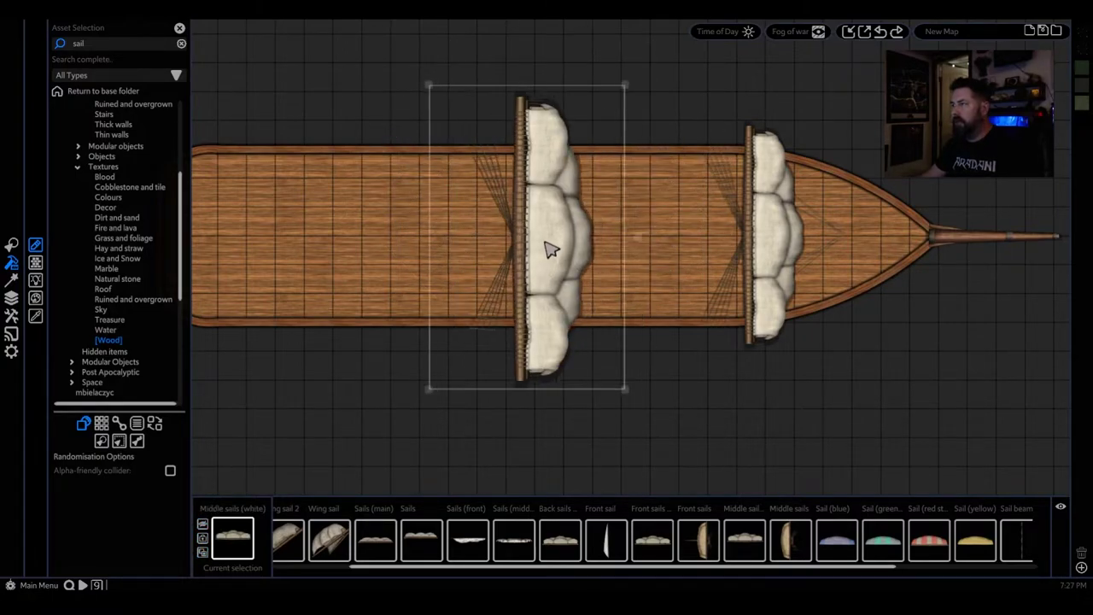
- Scale the middle sails down until they only slightly overhang the hull, and centre them across the deck
left_click_drag(626, 82, 567, 164)
left_click_drag(503, 263, 523, 220)
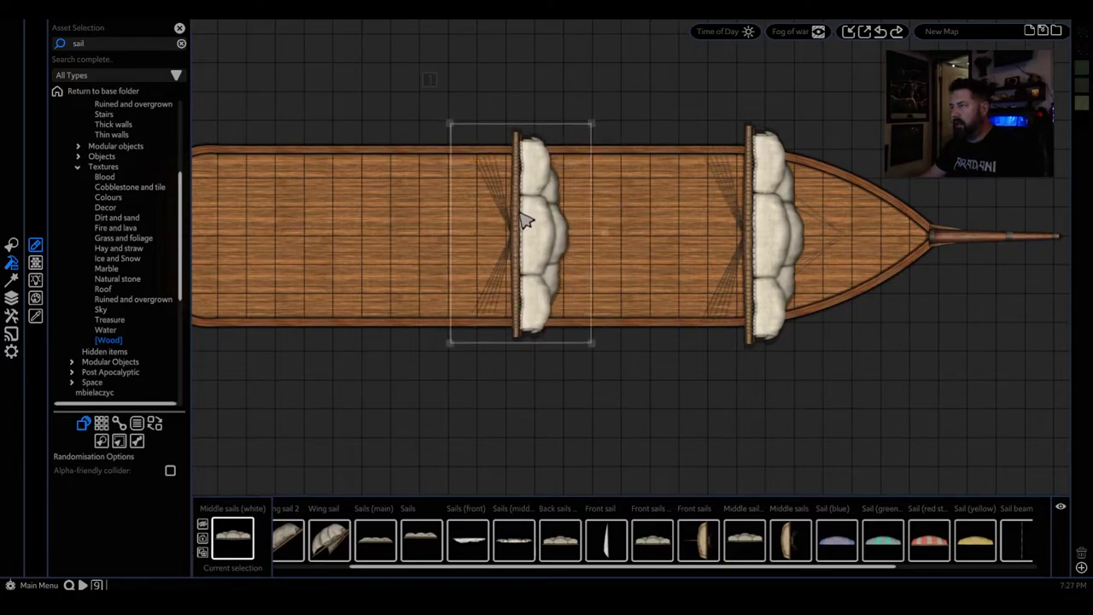
left_click_drag(591, 344, 600, 356)
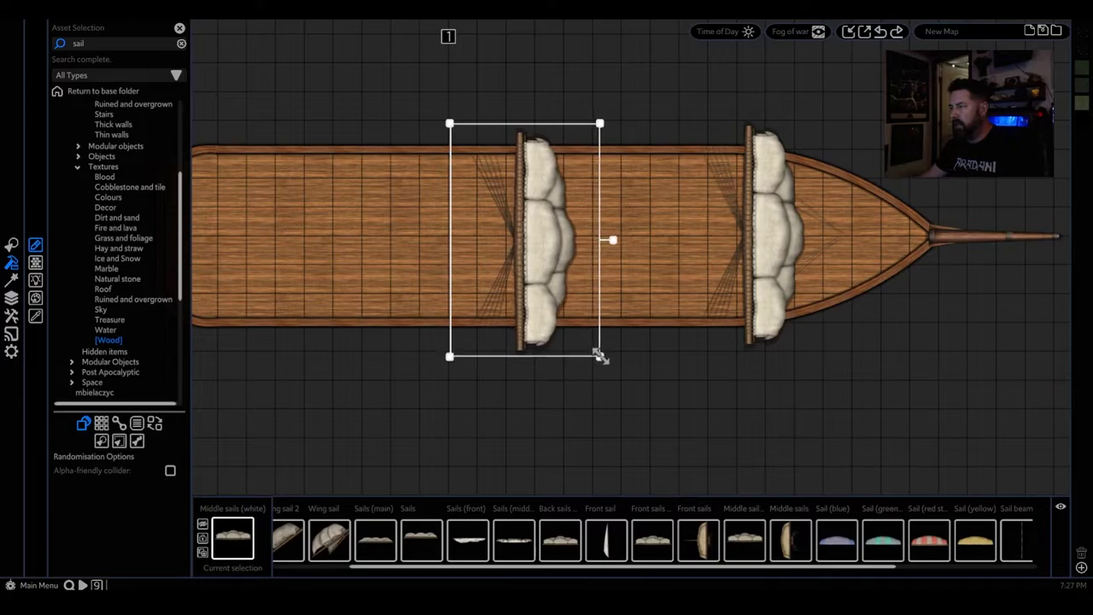
left_click_drag(539, 269, 541, 264)
left_click(542, 265)
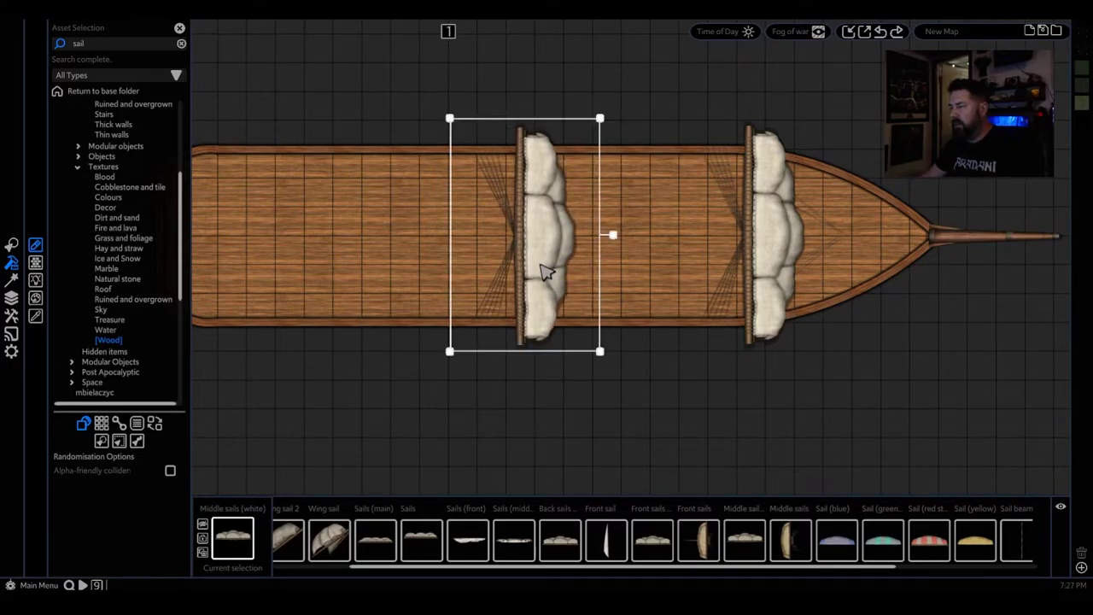
- Enlarge the middle sails a little beyond the front sails' width and recentre them on the deck
scroll(494, 379, "down", 2)
scroll(494, 380, "up", 3)
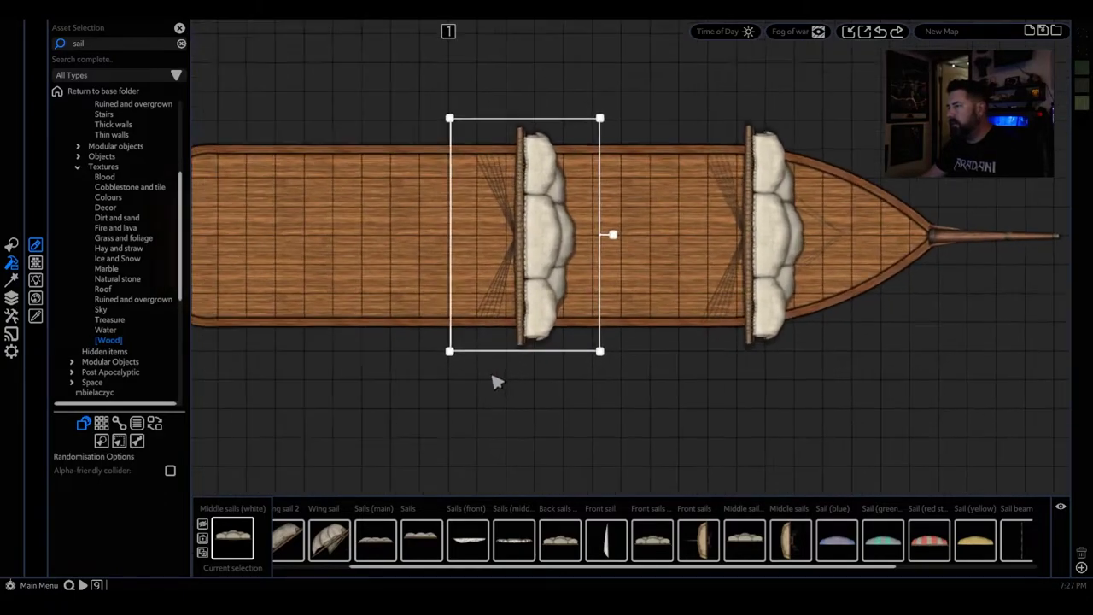
left_click_drag(644, 341, 657, 359)
mouse_move(568, 193)
left_mouse_down()
mouse_move(567, 177)
mouse_move(568, 192)
left_mouse_up()
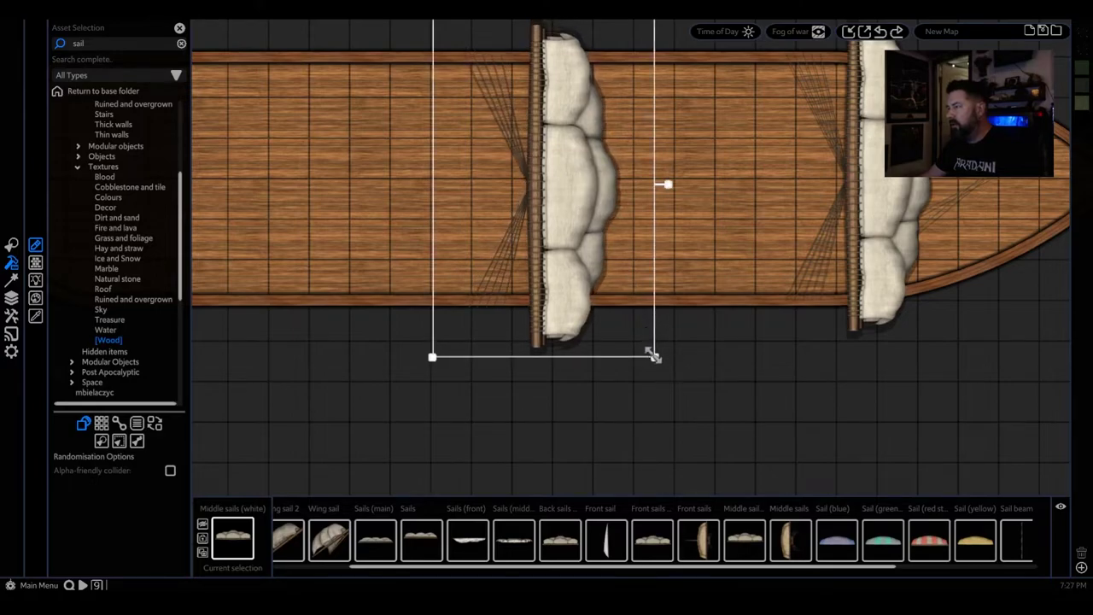
left_click_drag(654, 357, 636, 332)
left_click_drag(566, 181, 574, 186)
- Move the front sails forward to just behind the bow tip and shrink them to suit the narrowing hull
middle_click_drag(887, 352, 556, 452)
left_click(552, 298)
left_click_drag(548, 294, 702, 305)
left_click_drag(600, 112, 668, 217)
left_click_drag(724, 323, 683, 281)
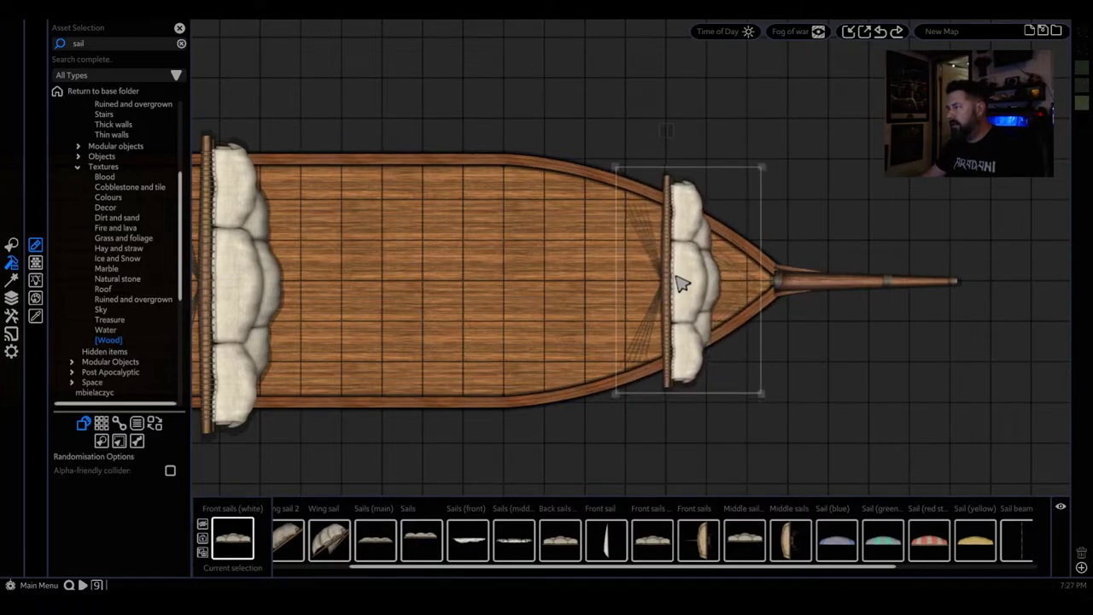
- Enlarge the front sails slightly and recentre them on the ship's centreline
left_click_drag(768, 169, 780, 127)
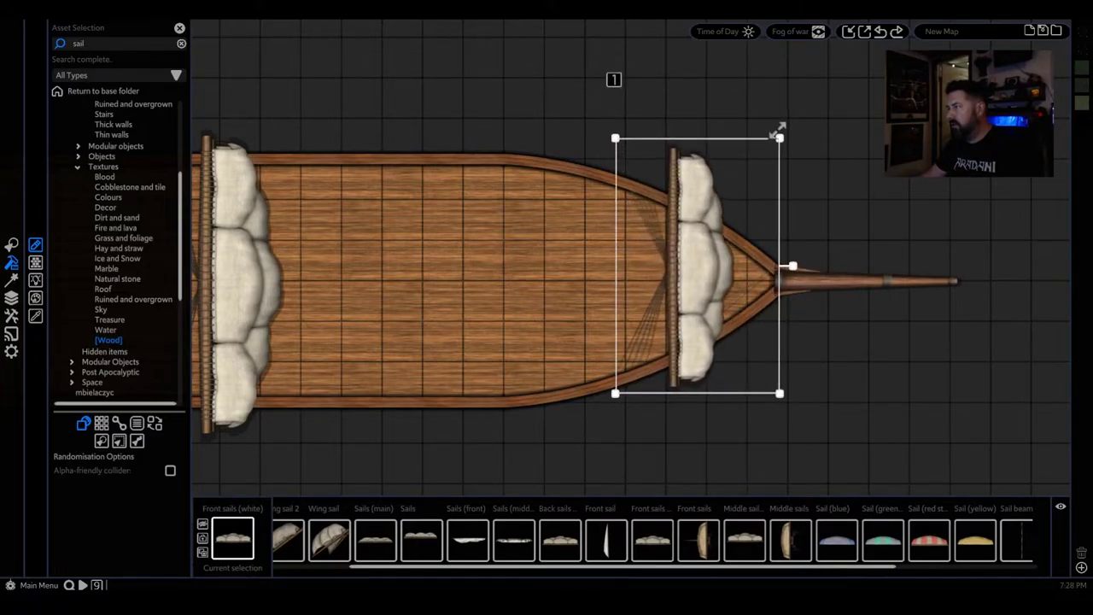
mouse_move(692, 261)
left_mouse_down()
mouse_move(696, 287)
mouse_move(688, 273)
left_mouse_up()
scroll(444, 292, "down", 2)
middle_click_drag(451, 302, 695, 286)
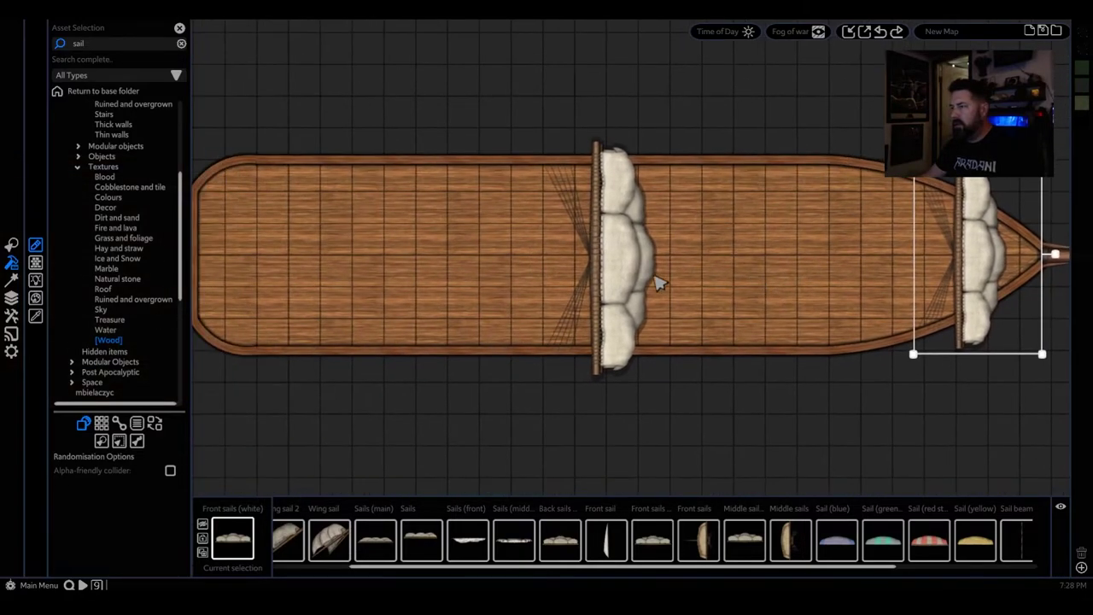
scroll(613, 282, "down", 3)
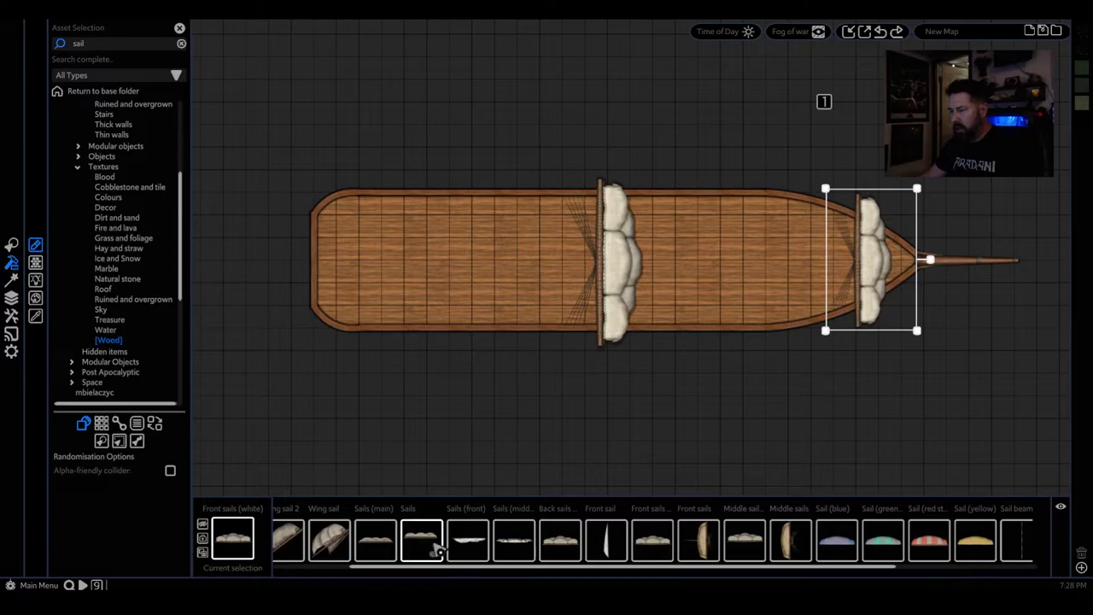
- Place the white back sails at the stern, turned across the deck, enlarged to slightly overhang the hull and centred on the ship
left_click_drag(563, 547, 386, 250)
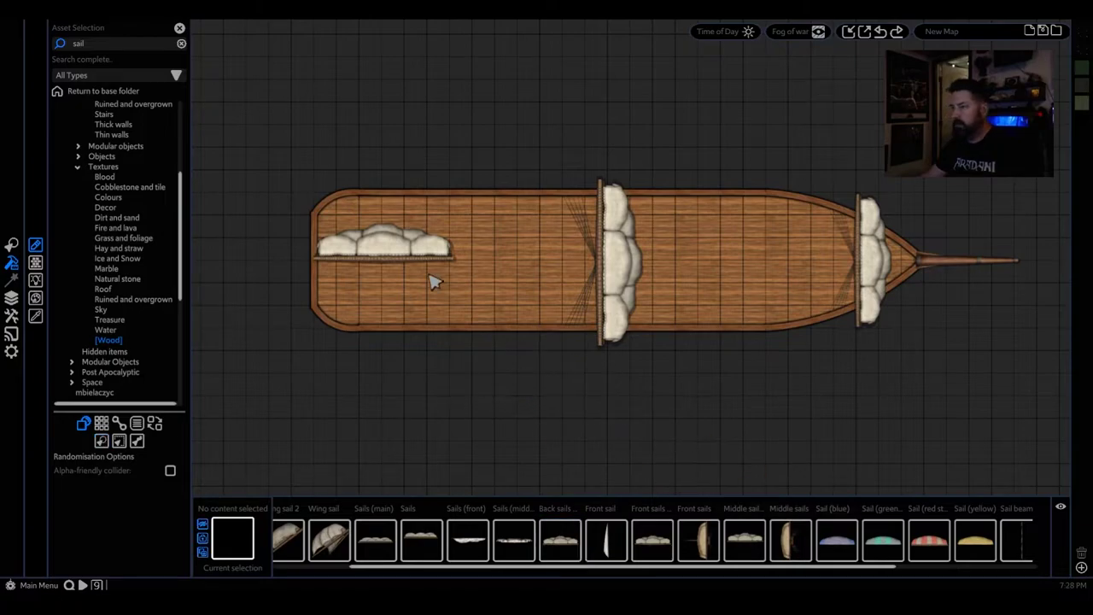
left_click(407, 252)
left_click_drag(384, 178, 420, 300)
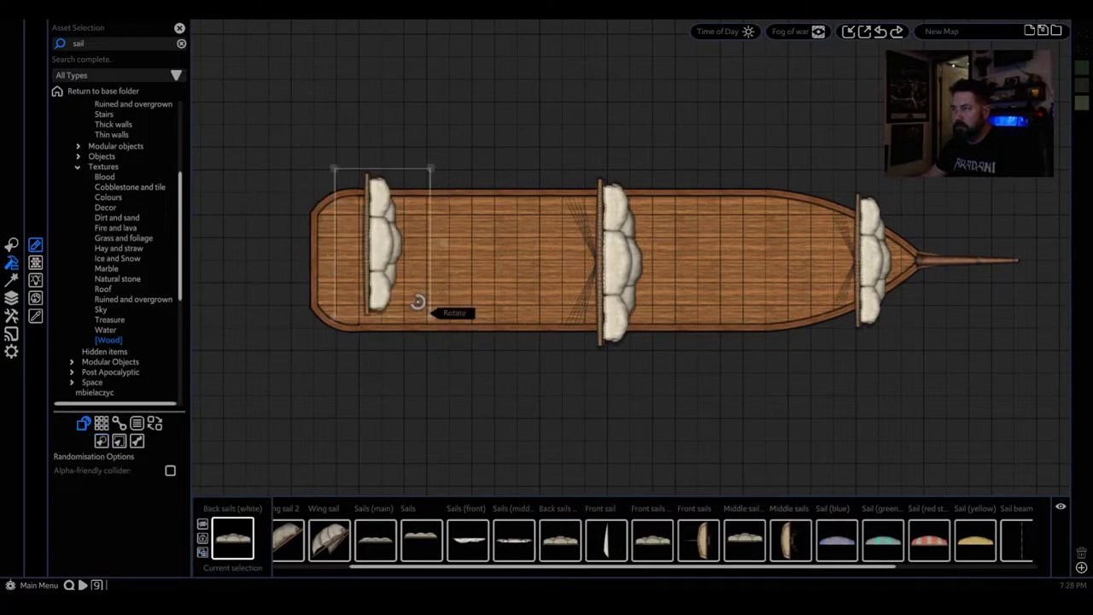
mouse_move(435, 162)
left_mouse_down()
mouse_move(483, 114)
mouse_move(456, 153)
left_mouse_up()
left_click_drag(384, 246, 346, 271)
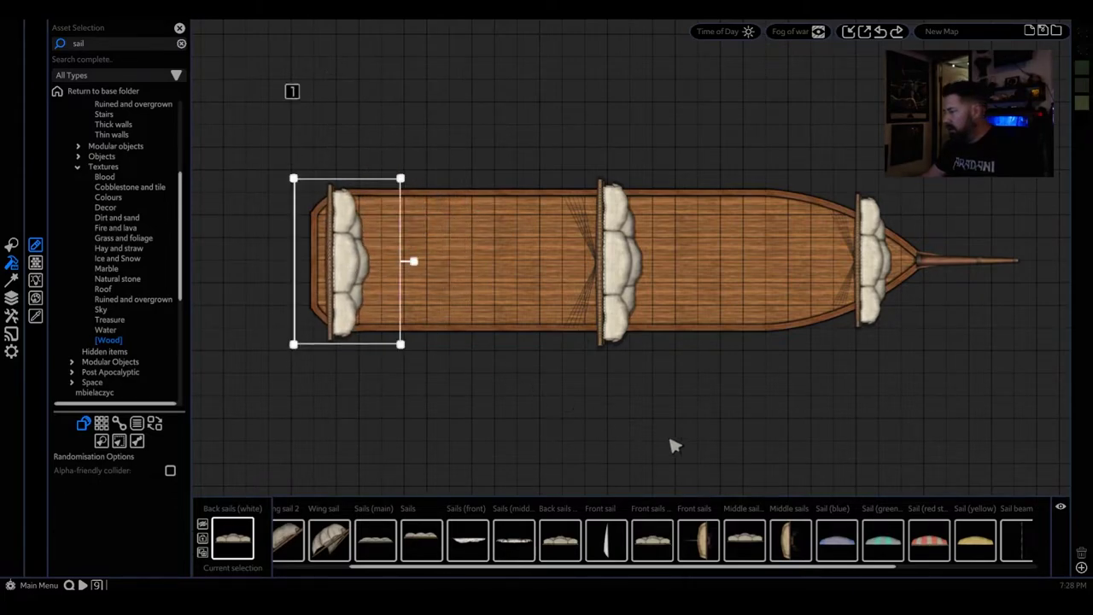
scroll(947, 570, "up", 3)
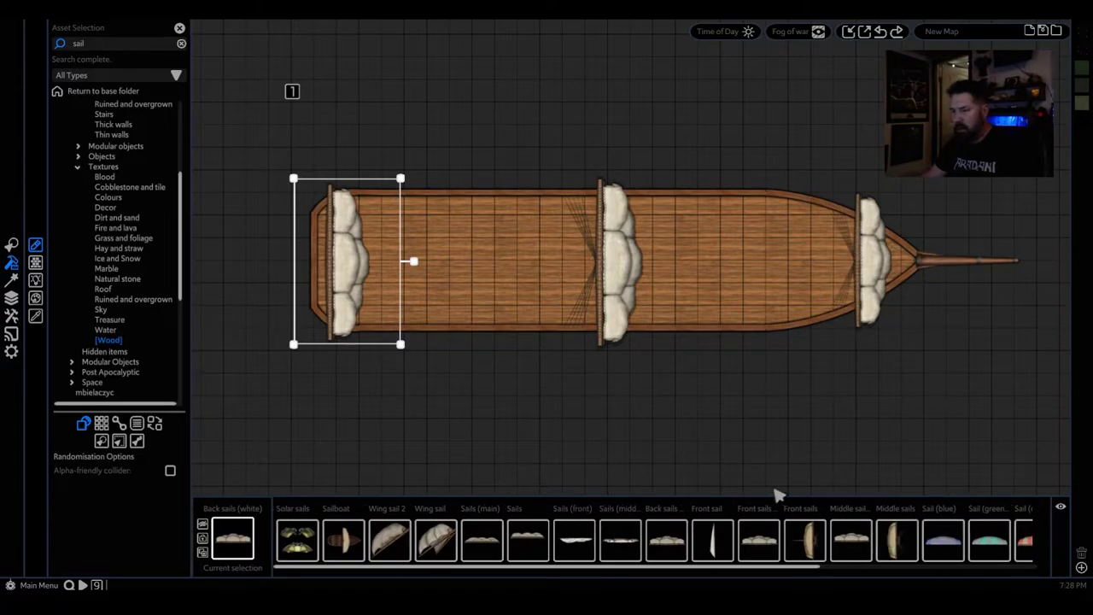
- Search the assets for "crow", place a Crows nest on the middle mast, enlarge it and centre it on the yard
type("crow")
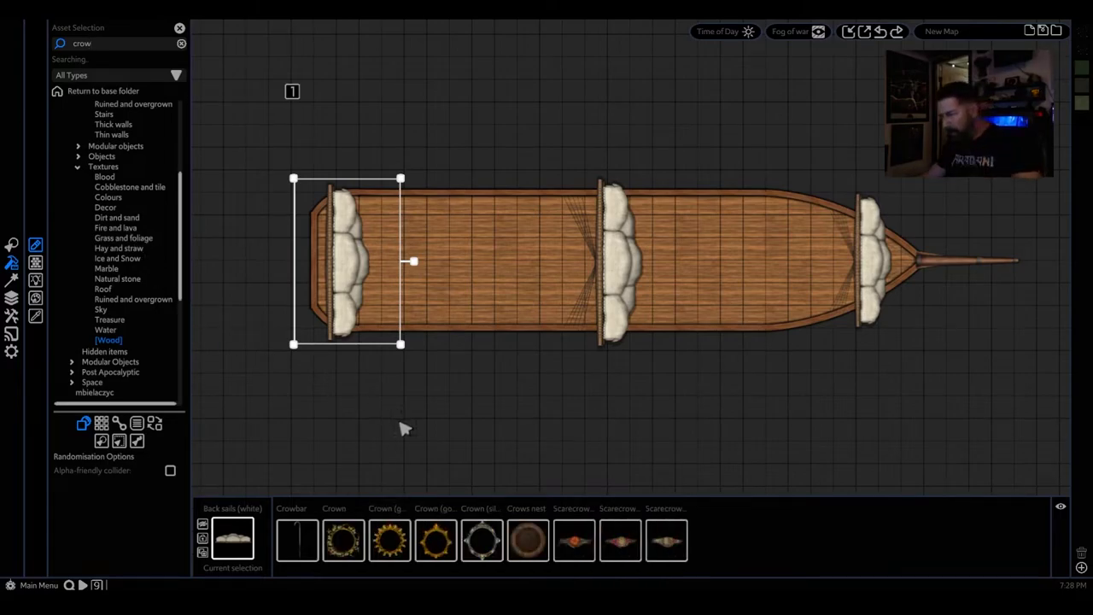
left_click(529, 540)
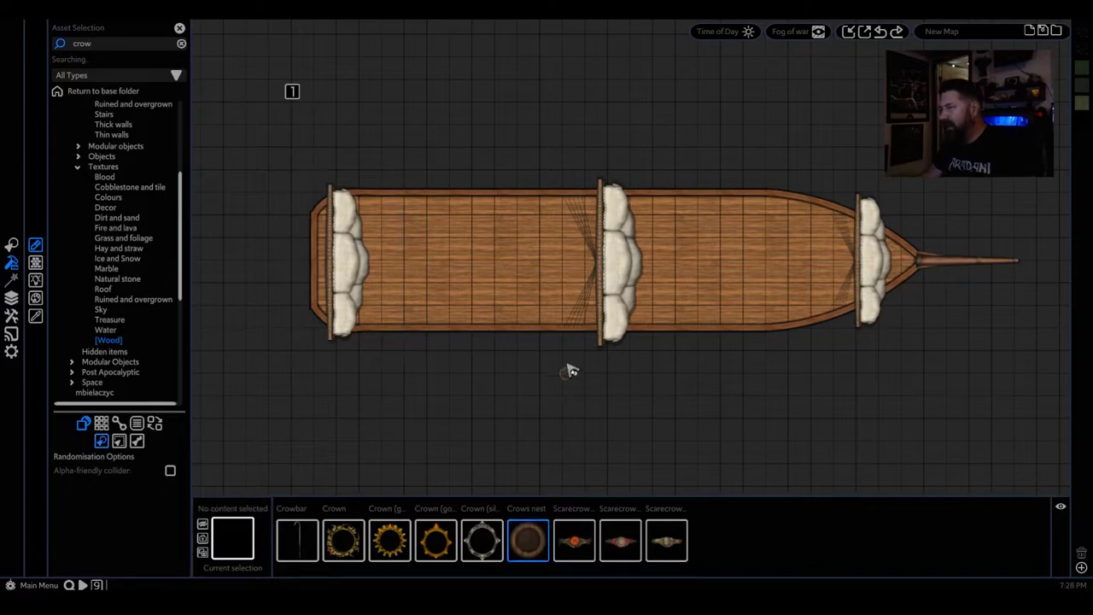
scroll(609, 247, "up", 6)
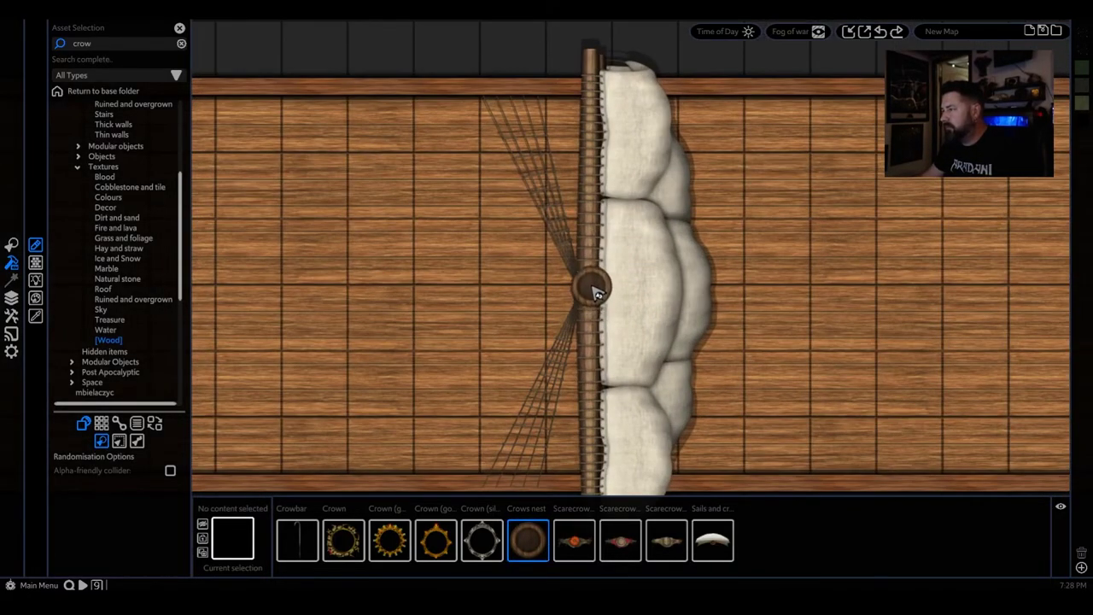
left_click(589, 284)
right_click(637, 319)
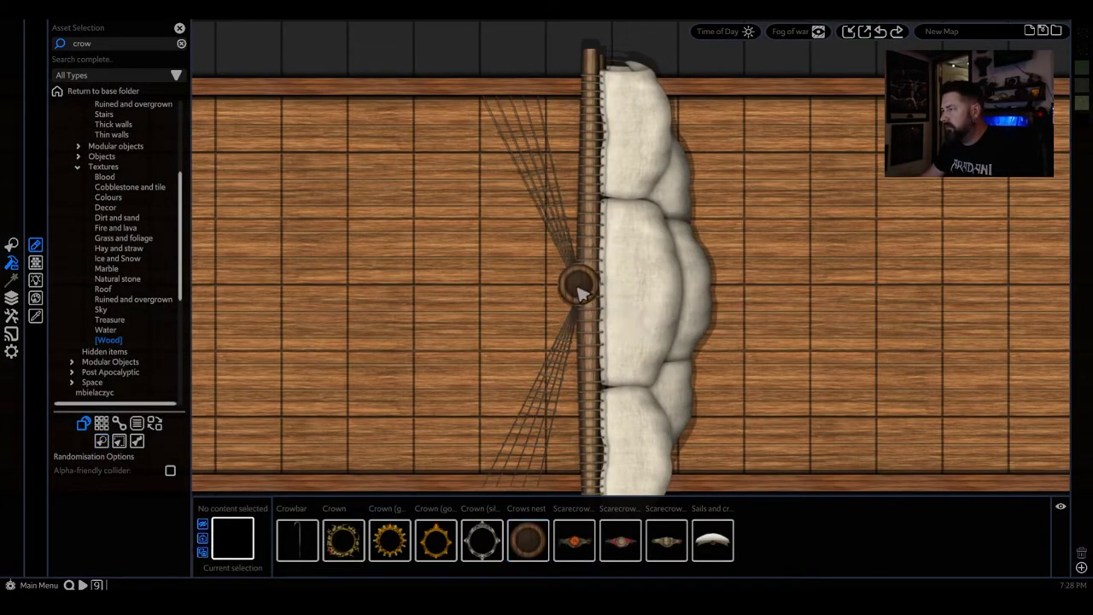
left_click(579, 287)
left_click_drag(603, 308, 641, 348)
left_click_drag(605, 315, 591, 294)
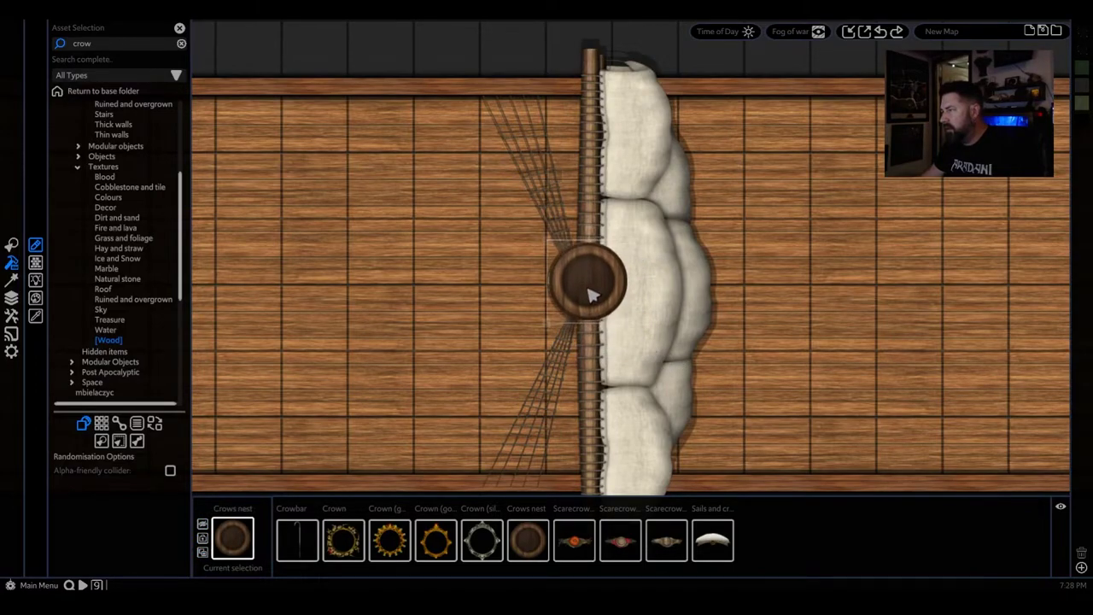
- Add a smaller copy of the crow's nest centred on the front sails' yard near the bow
scroll(665, 349, "down", 2)
middle_click_drag(664, 324, 550, 330)
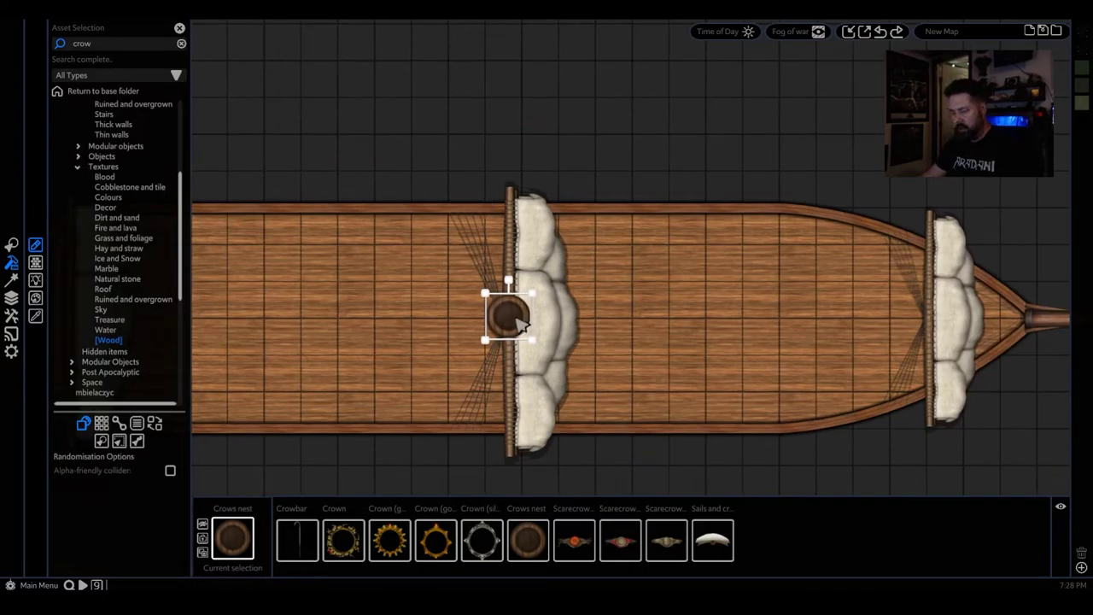
left_click(922, 316)
left_click(912, 301)
left_click_drag(898, 287, 928, 311)
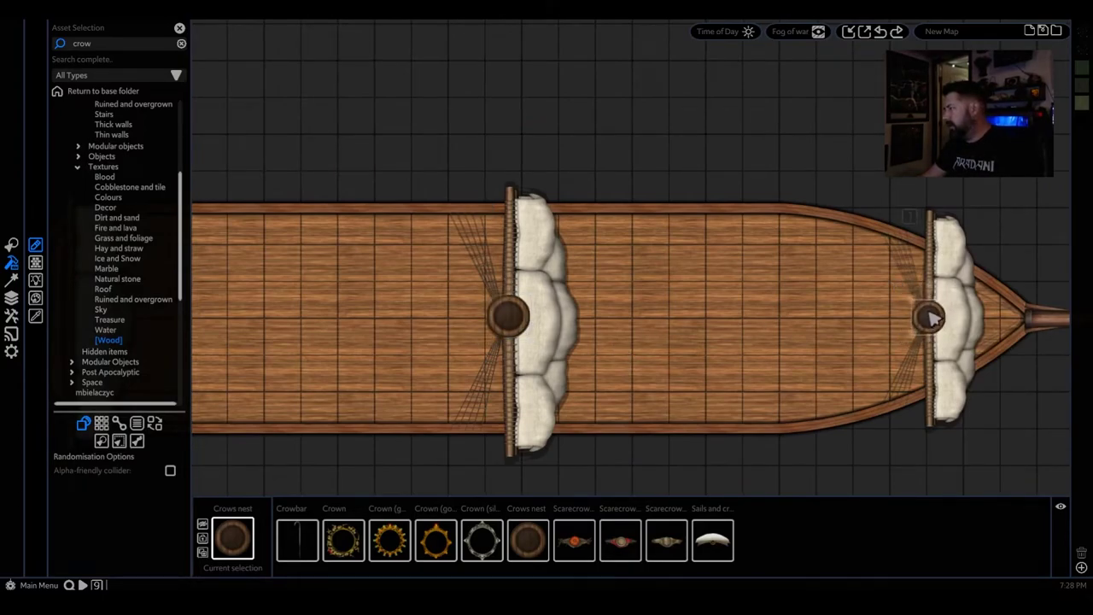
left_click(930, 317)
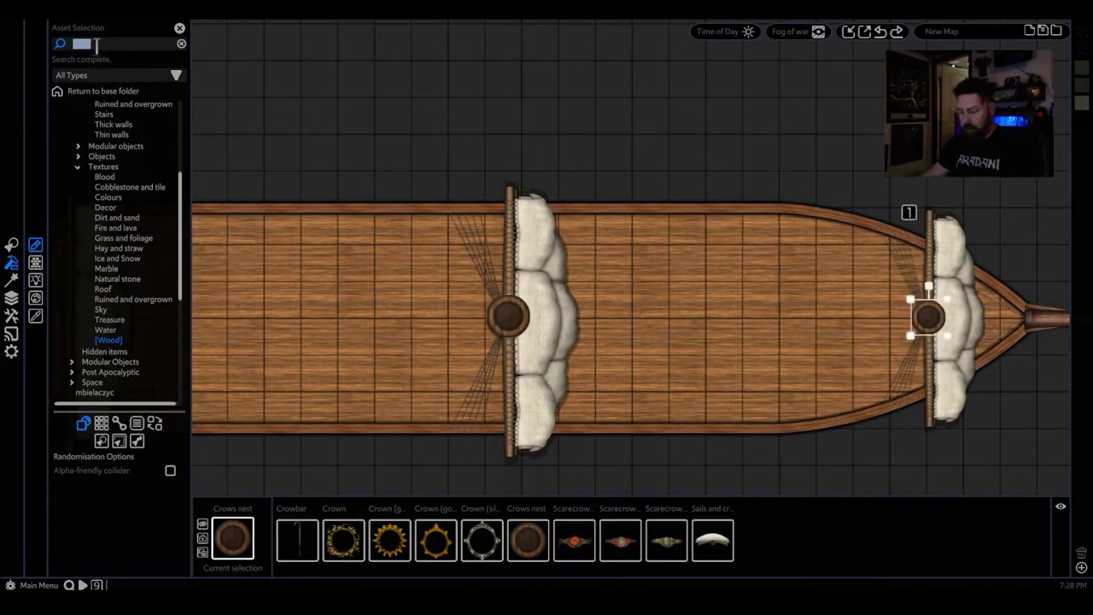
- Search the assets for "mast" and place a Mast (rope) in the centre of the middle crow's nest
type("mast")
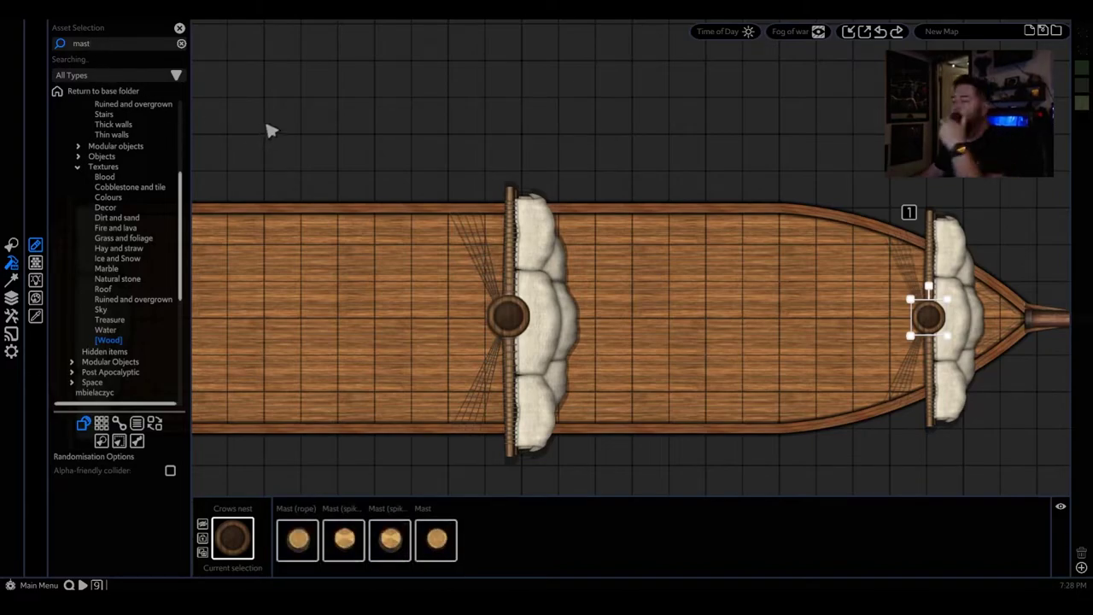
left_click(349, 546)
scroll(508, 329, "up", 5)
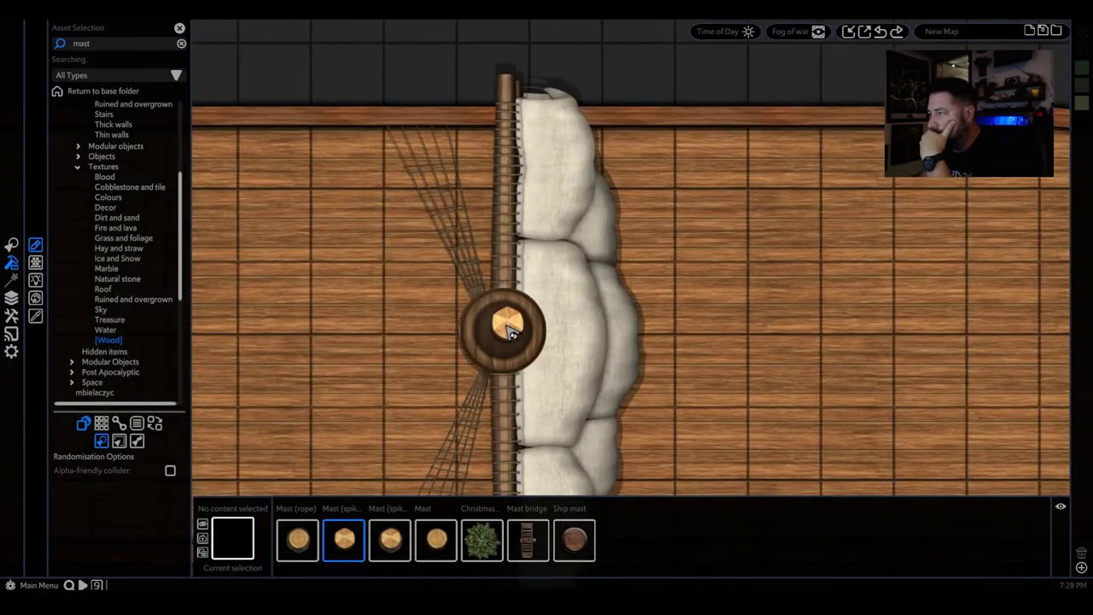
right_click(443, 393)
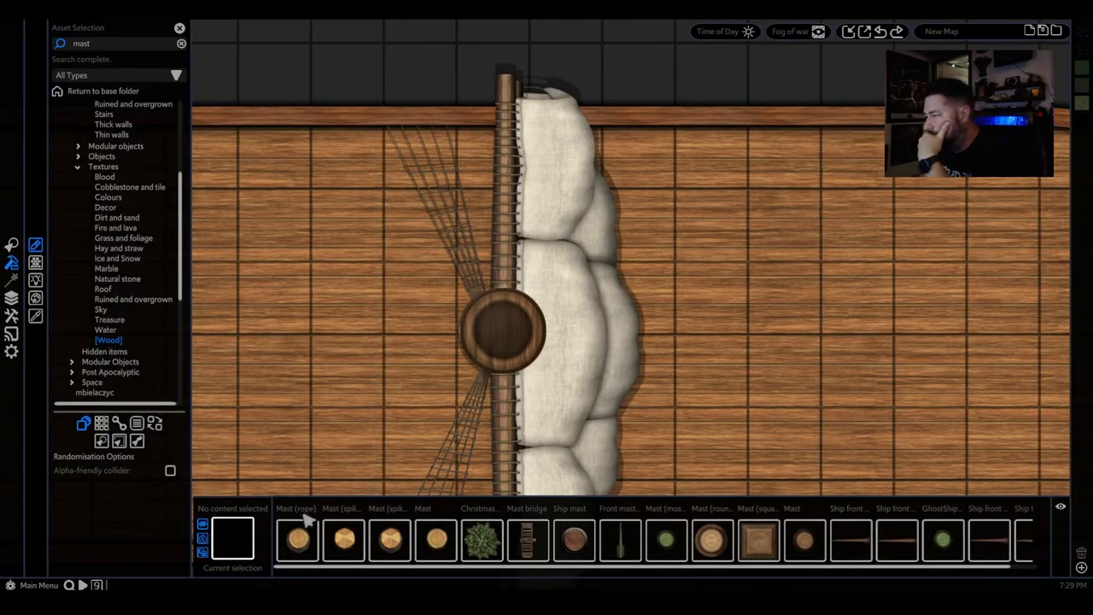
left_click(299, 538)
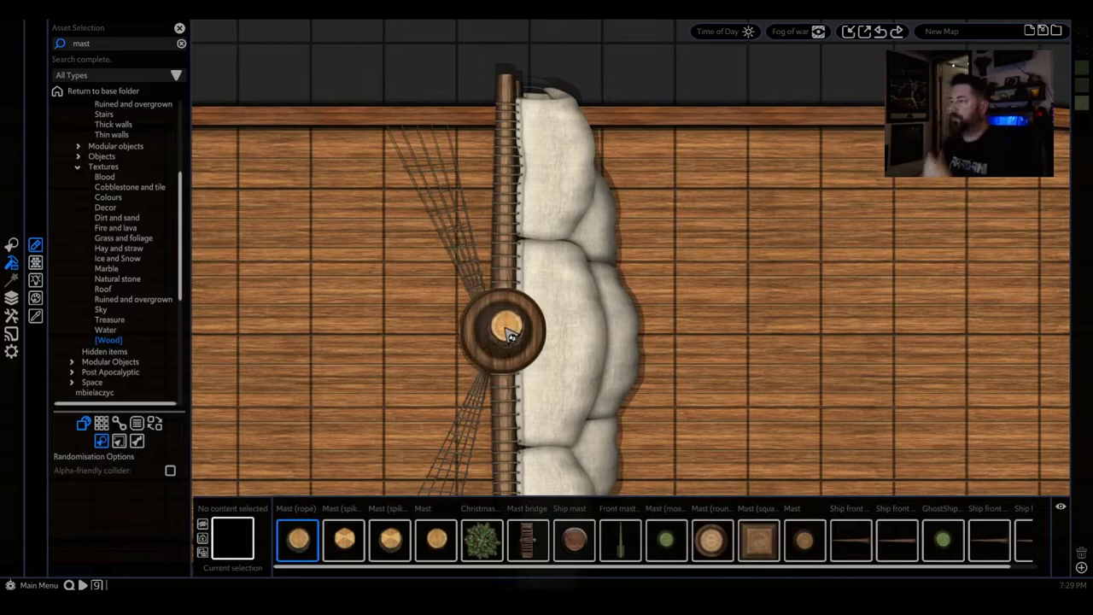
left_click(506, 333)
left_click(512, 336)
left_click_drag(471, 297, 505, 333)
- Put copies of the rope mast in the front crow's nest and just behind the back sails at the stern
middle_click_drag(781, 322, 343, 316)
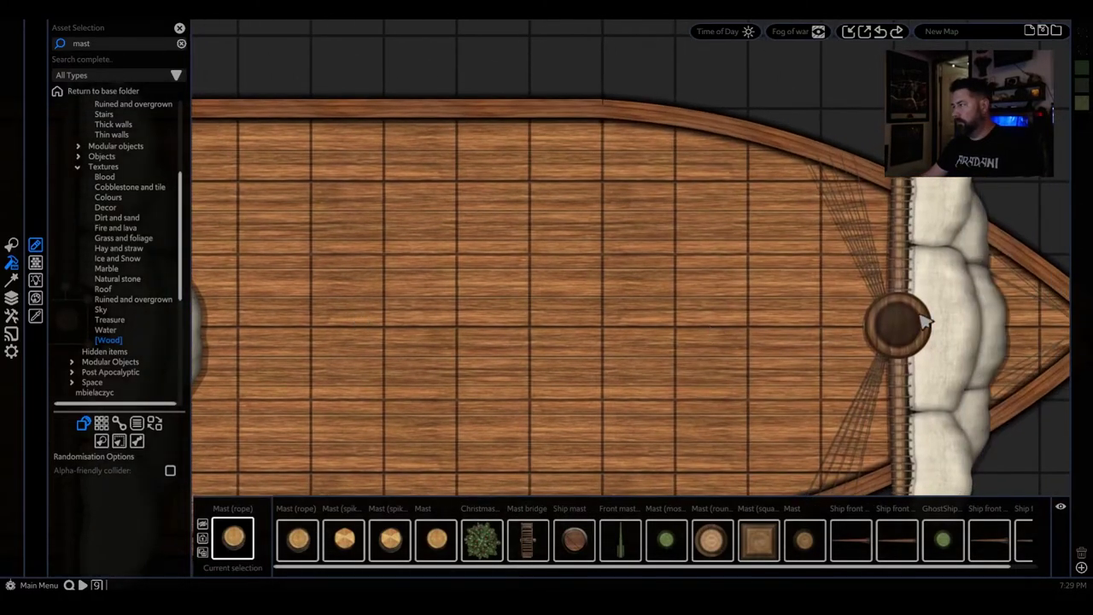
key("a")
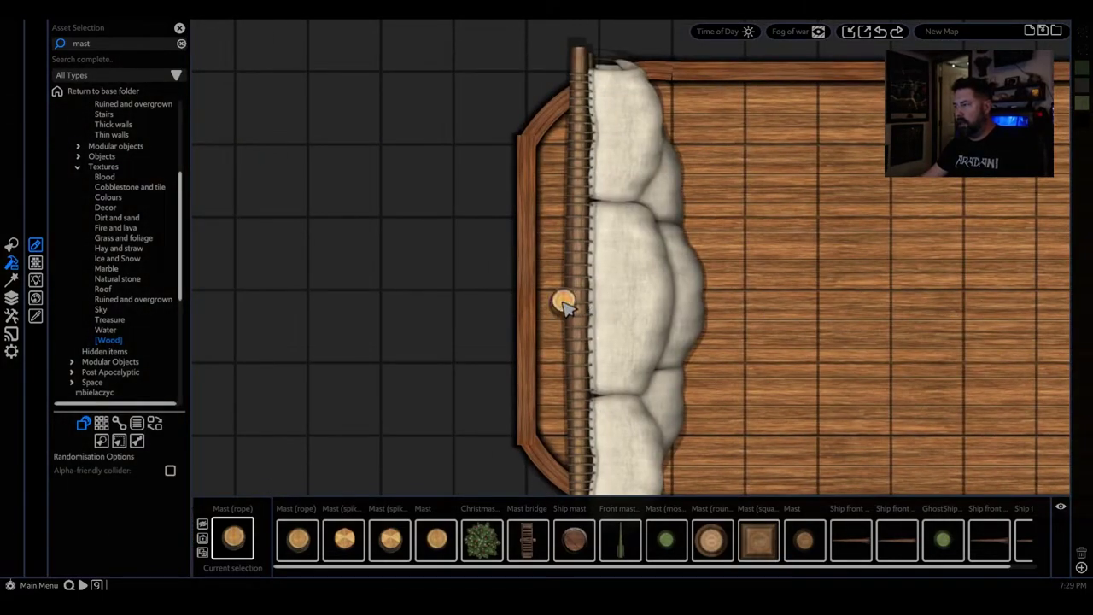
left_click(564, 306)
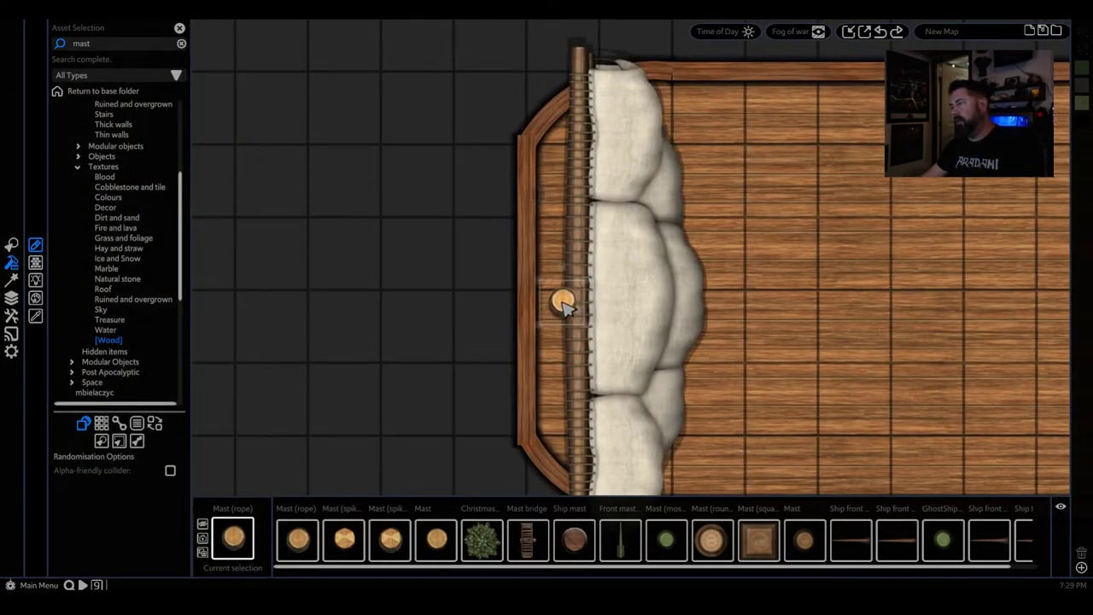
left_click(557, 301)
- Nudge the back sails and move the stern's rope mast so both line up with the ship's centreline
left_click(635, 310)
scroll(774, 350, "down", 2)
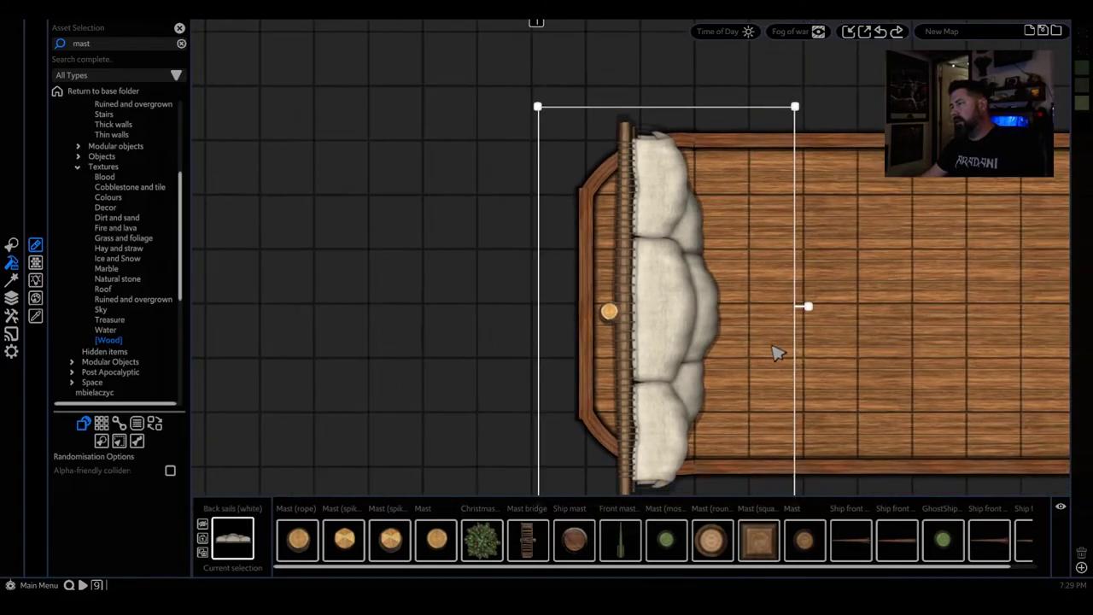
middle_click_drag(875, 361, 627, 318)
scroll(461, 277, "down", 2)
left_click_drag(461, 282, 465, 277)
left_click(395, 269)
left_click_drag(395, 268, 412, 259)
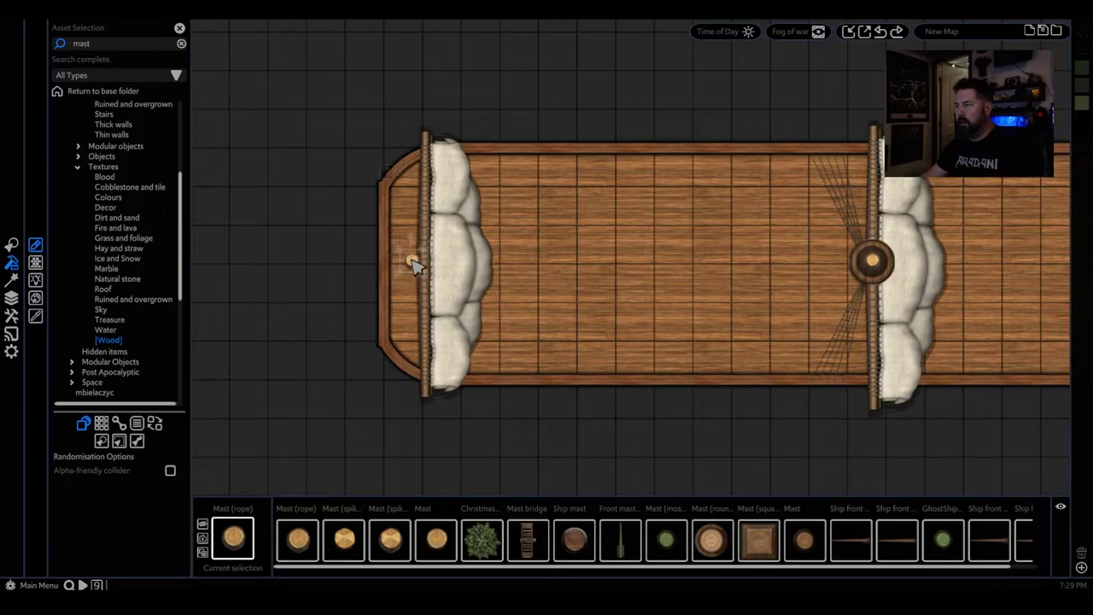
left_click(413, 264)
- Check the sails and masts along the whole ship and look through the remaining mast assets
scroll(649, 282, "up", 2)
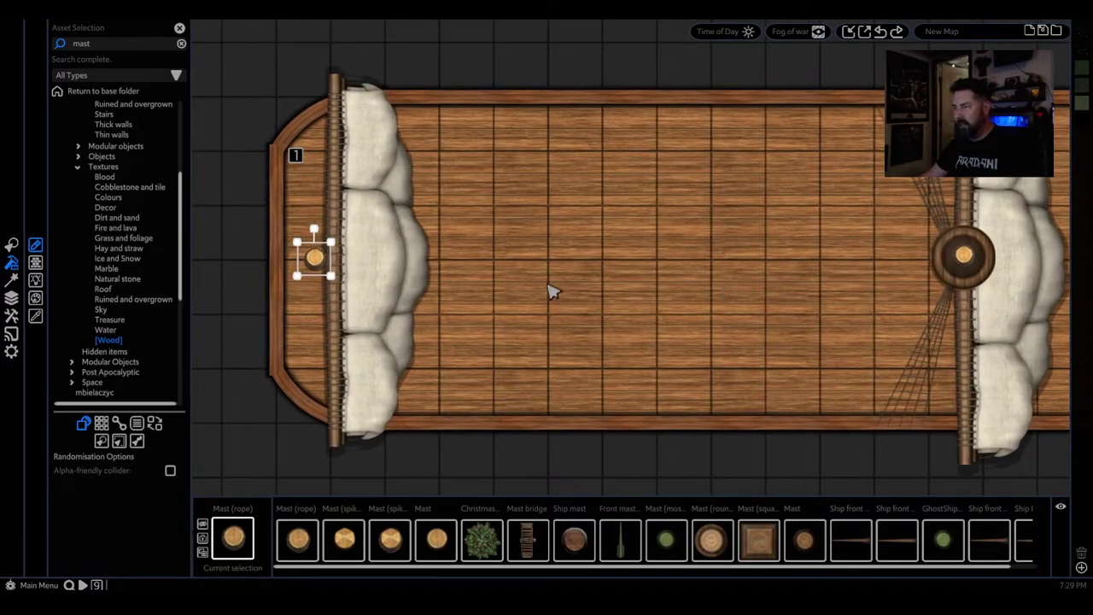
scroll(550, 242, "down", 2)
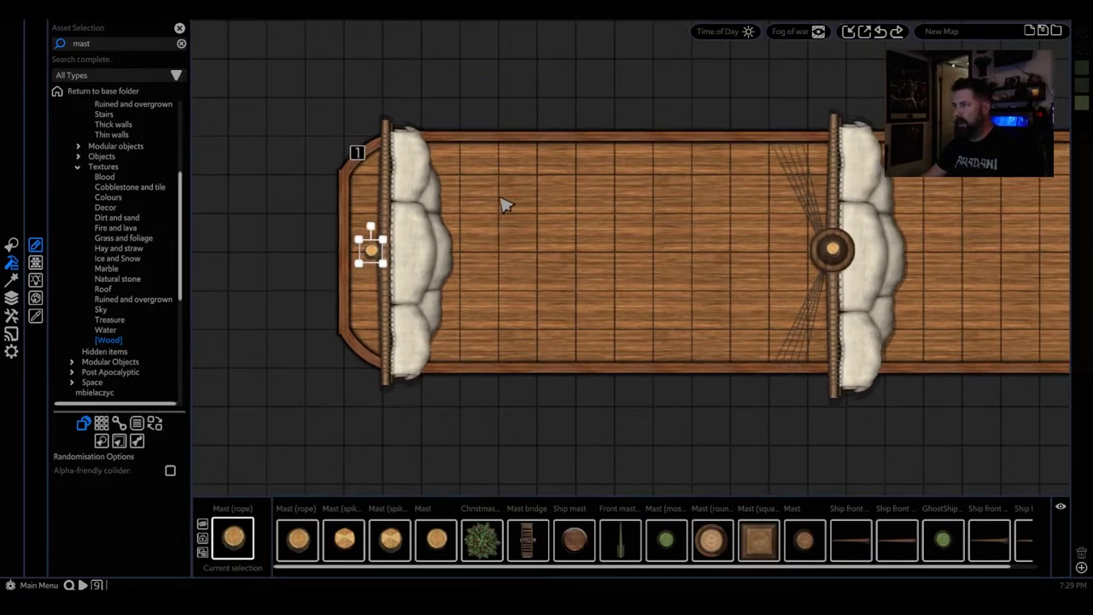
scroll(525, 333, "down", 3)
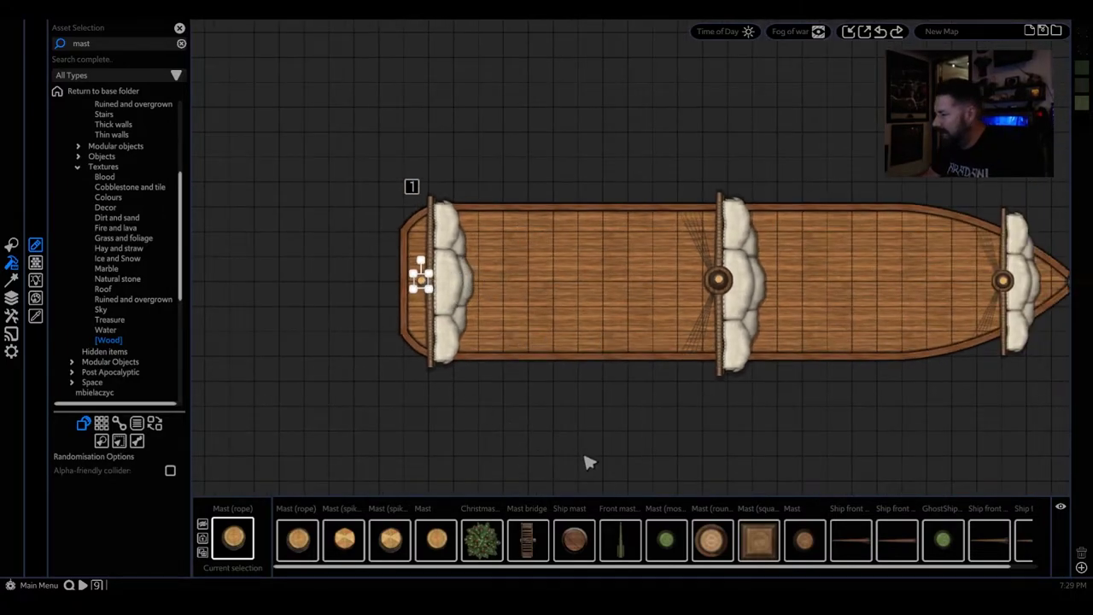
scroll(581, 478, "down", 2)
scroll(577, 517, "down", 1)
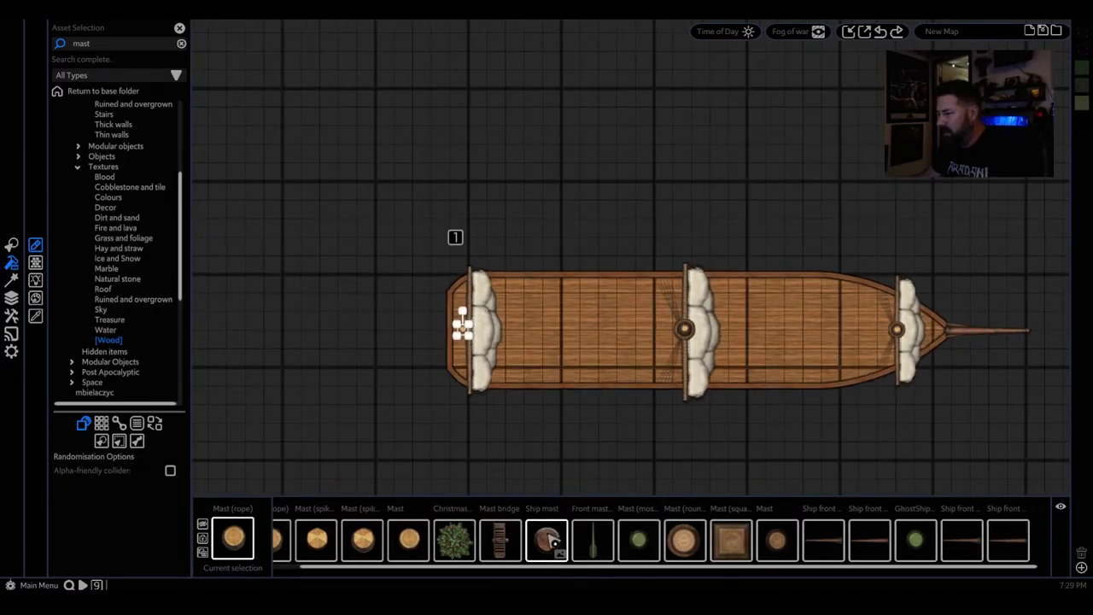
left_click(500, 540)
scroll(549, 298, "up", 5)
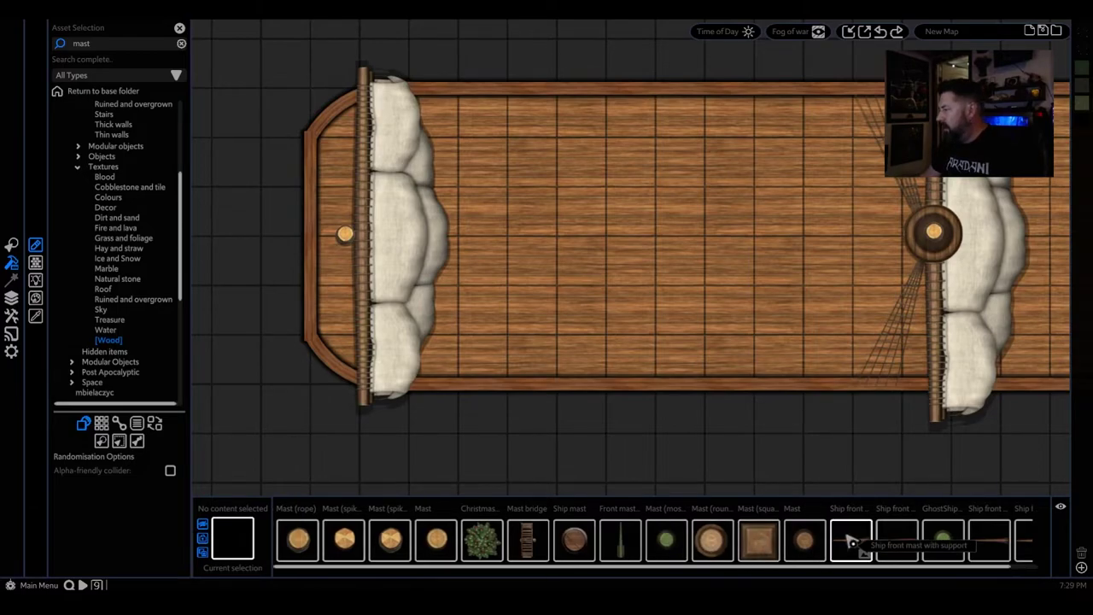
scroll(593, 384, "down", 4)
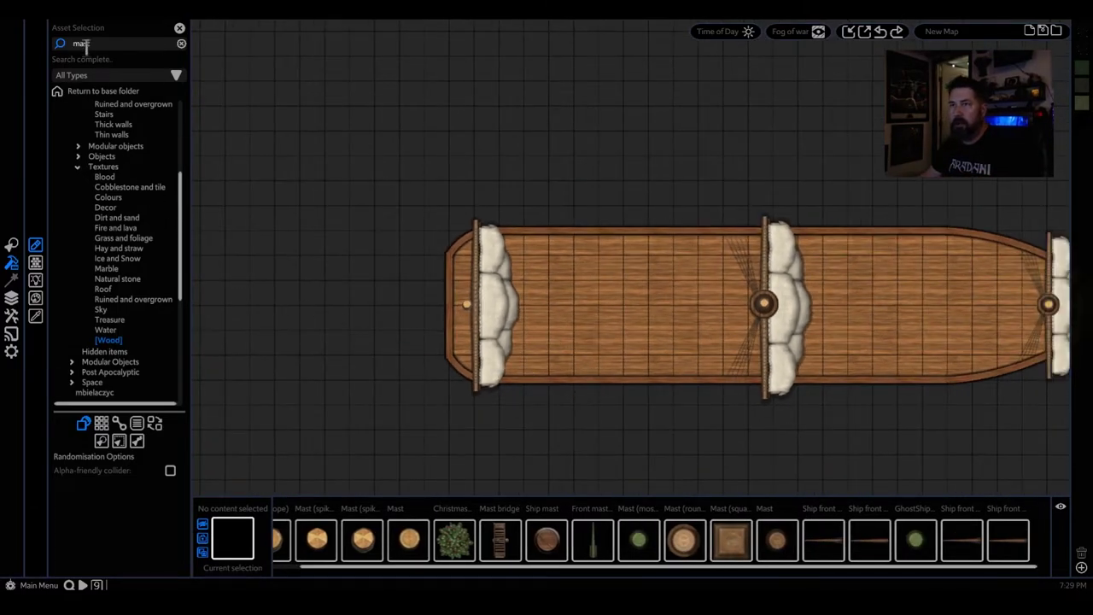
- Search the assets for "stai", try the 5x5 wood stairs on the deck, and look through the results for wooden staircases
type("stai")
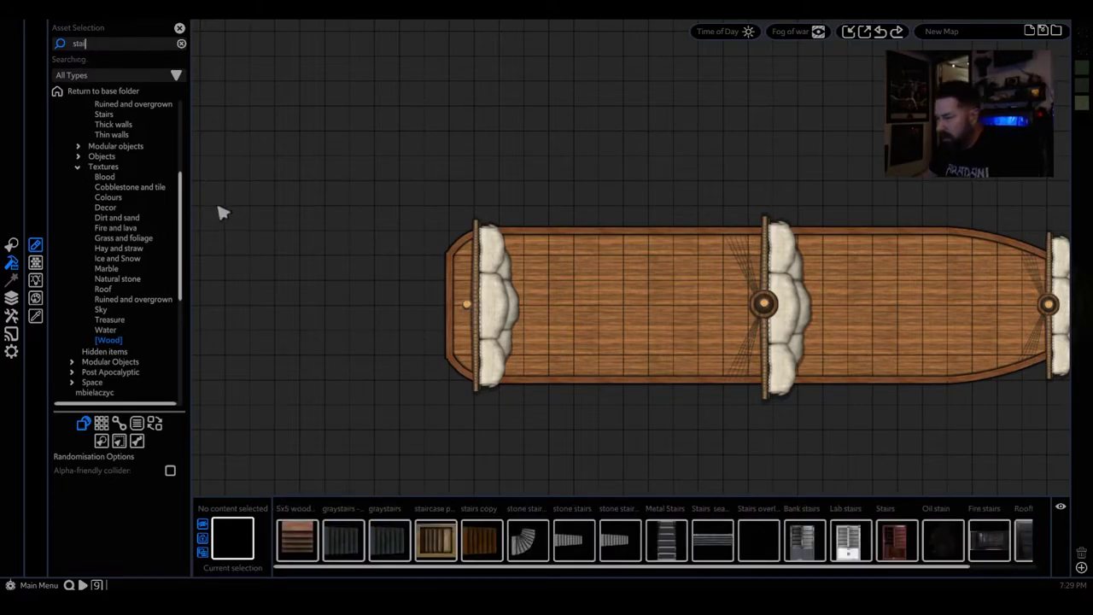
left_click(297, 540)
scroll(513, 310, "up", 5)
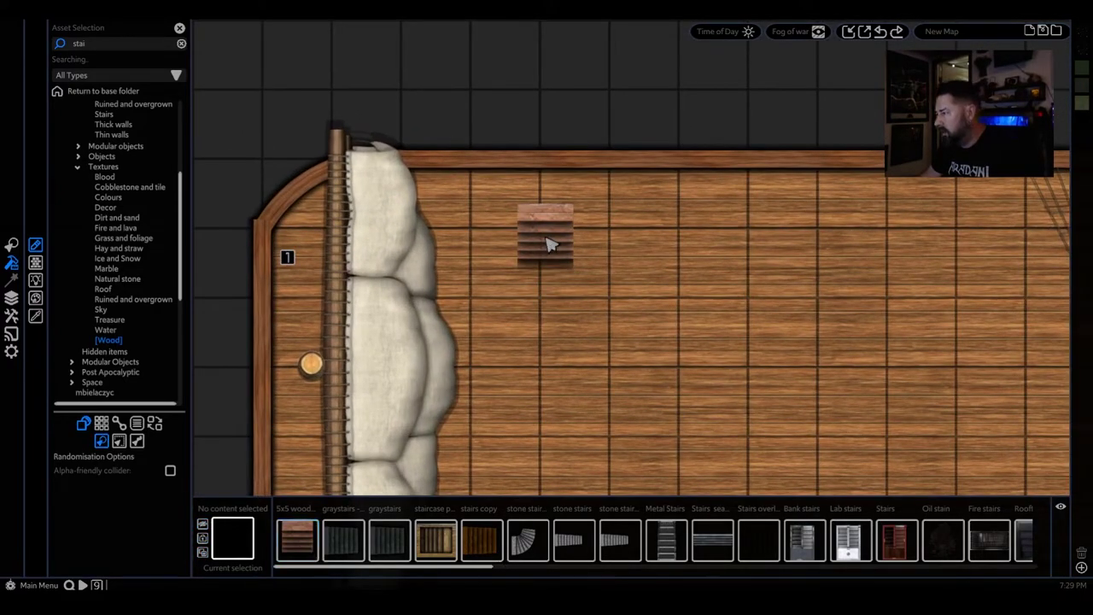
scroll(760, 540, "down", 3)
scroll(762, 544, "down", 6)
scroll(755, 551, "down", 4)
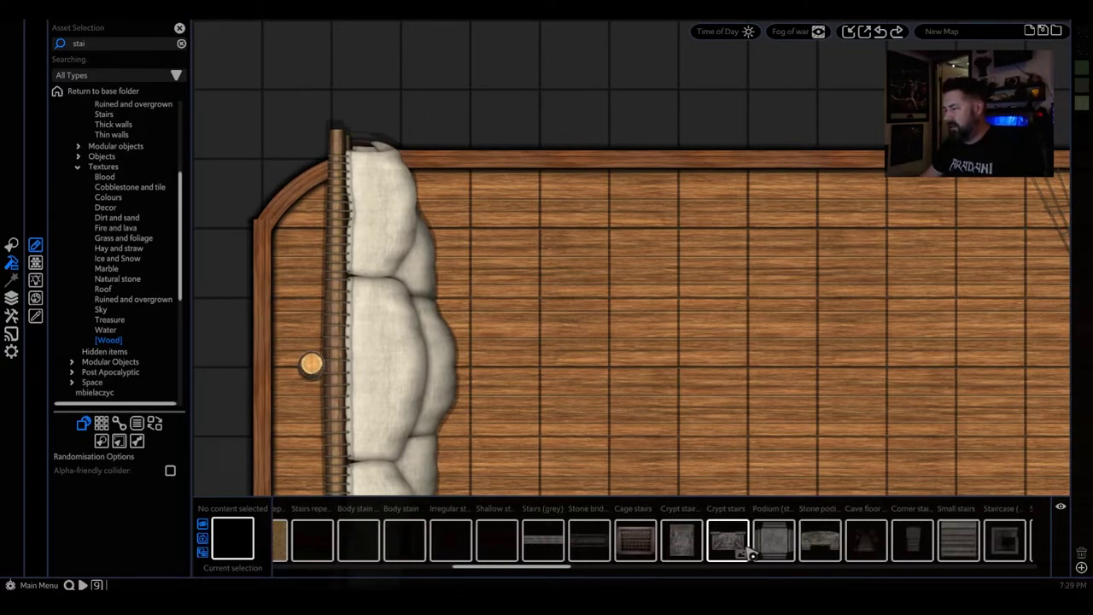
scroll(648, 539, "down", 3)
left_click_drag(533, 574, 623, 571)
left_click_drag(630, 571, 925, 573)
- Place a wooden staircase against the upper hull wall forward of the back sails, rotated so its steps descend towards the bow
left_click(747, 547)
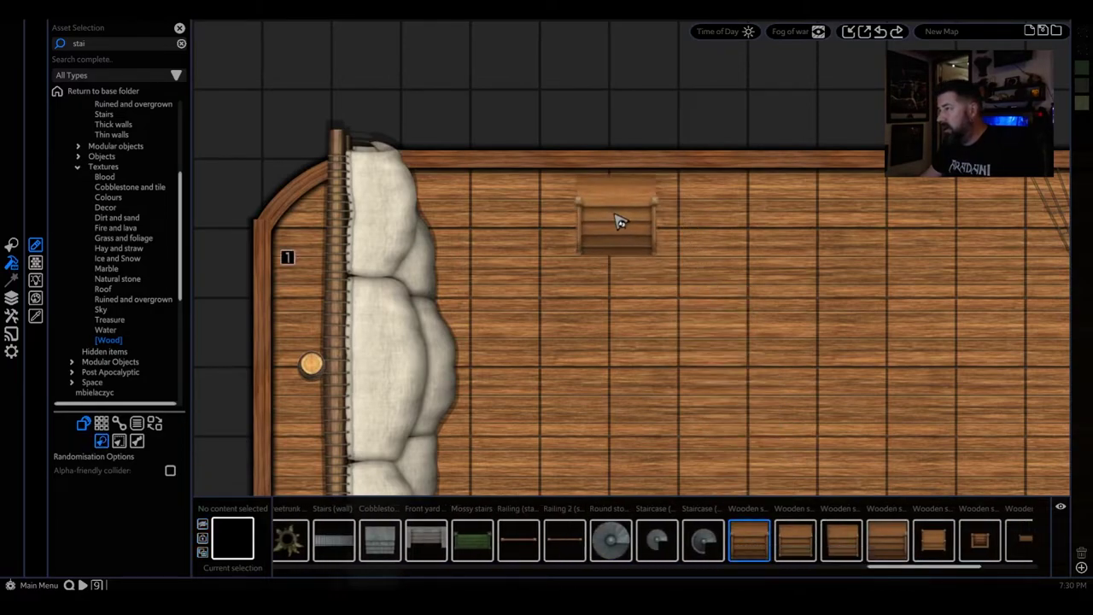
left_click(601, 215)
left_click(604, 213)
left_click_drag(603, 162, 508, 205)
left_click_drag(588, 227, 633, 217)
- Place a copy of the wooden staircase against the lower hull wall, directly opposite the first one
middle_click_drag(675, 388, 641, 240)
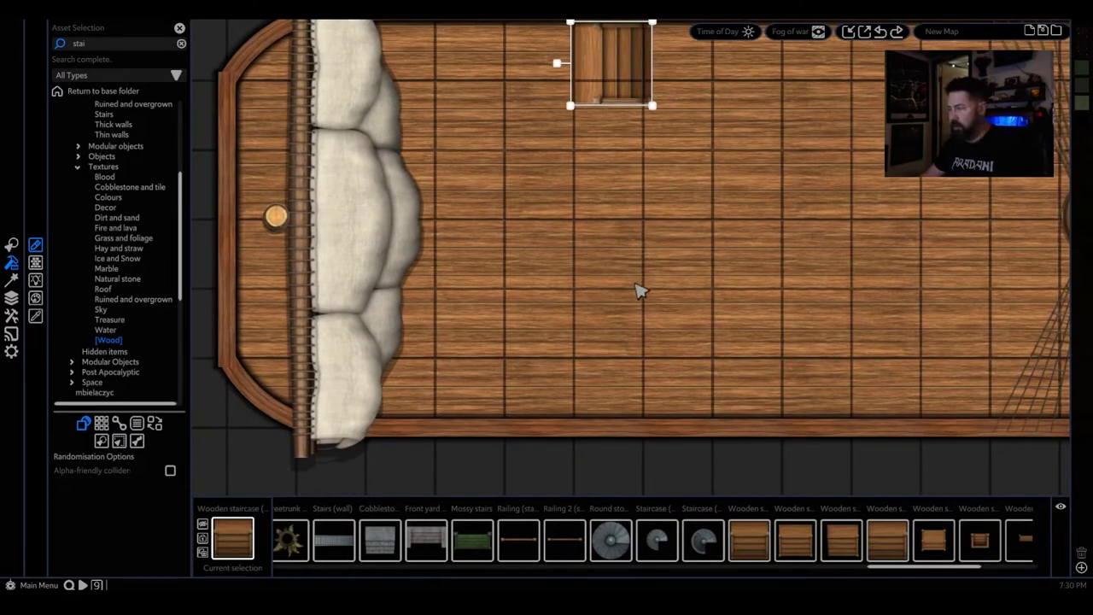
left_click(639, 317)
left_click_drag(638, 317, 615, 397)
scroll(625, 287, "down", 2)
left_click(626, 292)
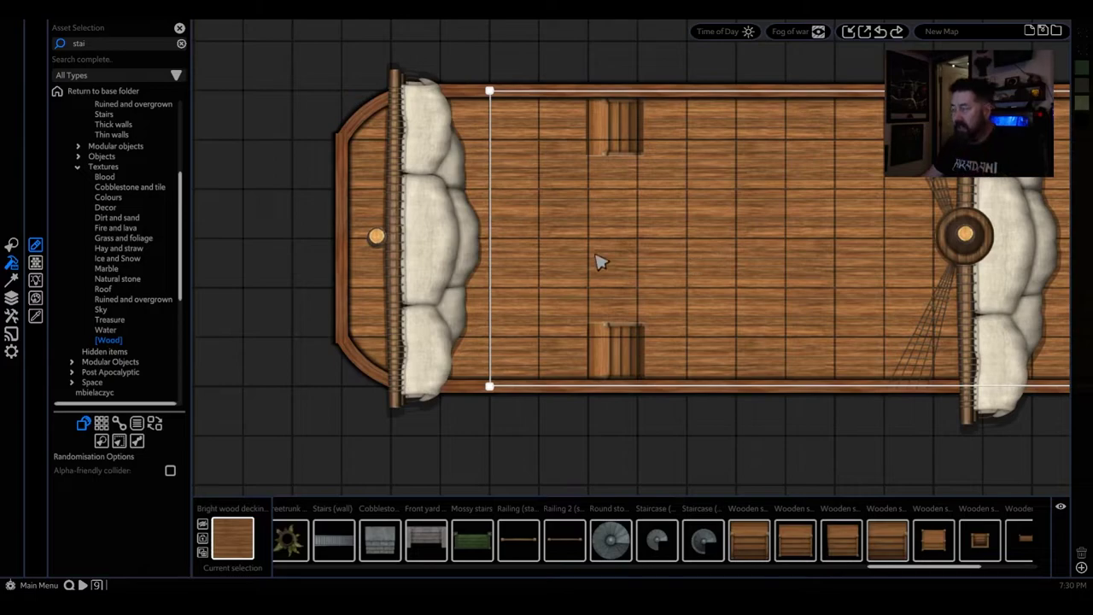
- Draw a polygon tile of bright wood decking over the stern, from the back edges of the staircases around the curved hull
left_click(101, 425)
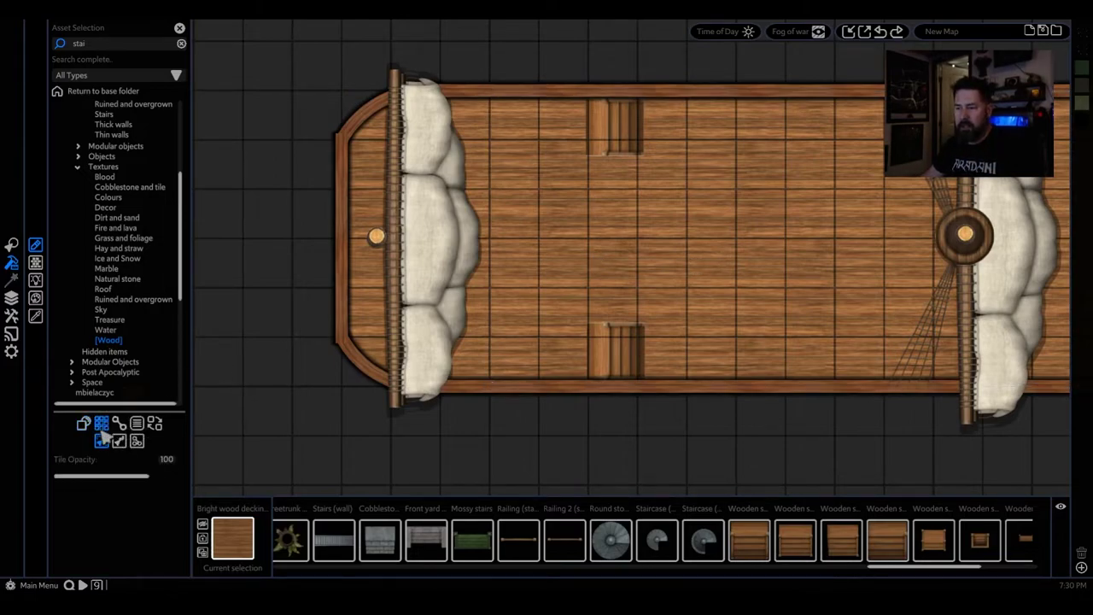
left_click(136, 441)
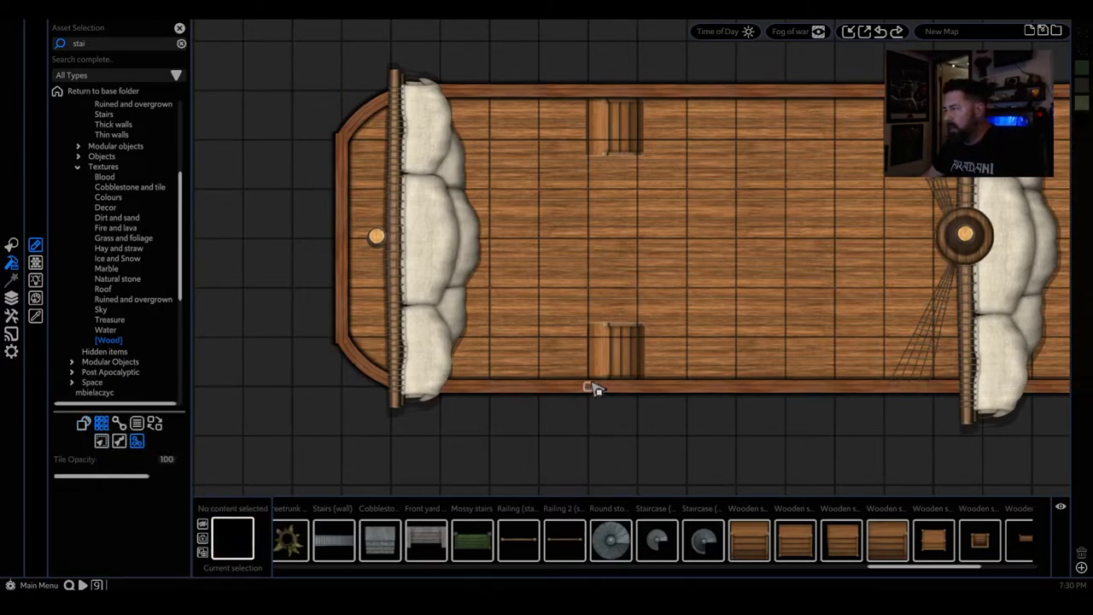
left_click_drag(592, 388, 593, 91)
left_click(588, 89)
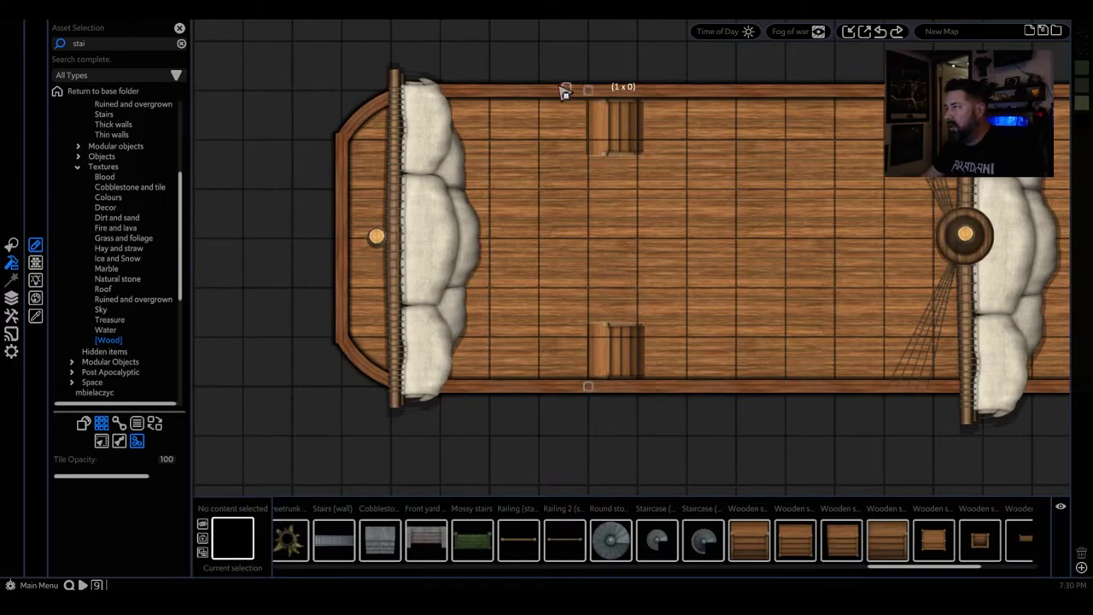
left_click(395, 94)
left_click(359, 116)
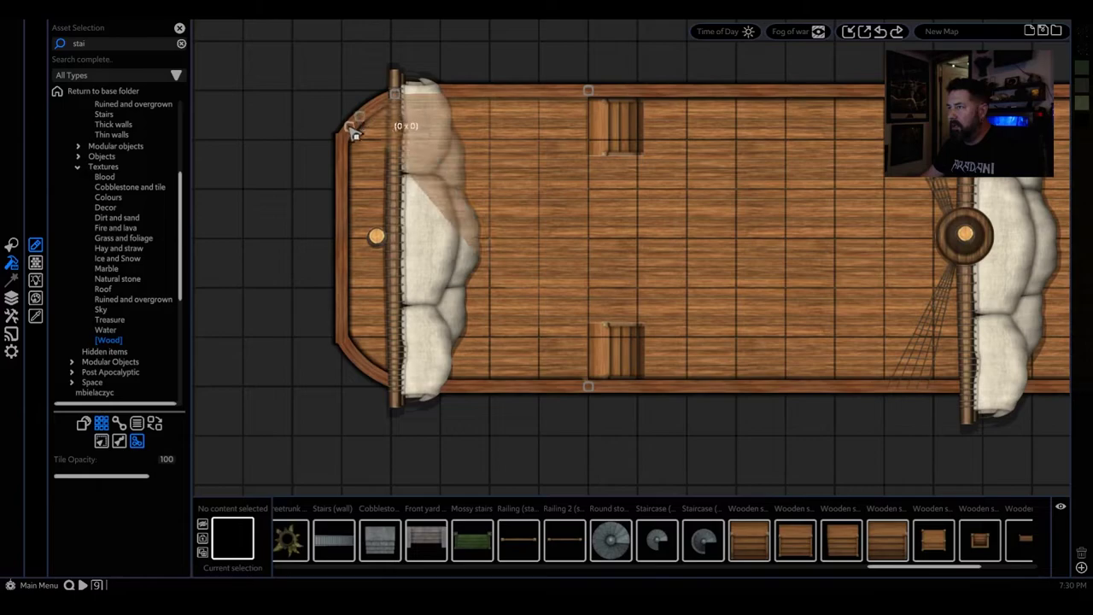
mouse_move(347, 145)
left_mouse_down()
mouse_move(344, 343)
mouse_move(376, 374)
mouse_move(458, 385)
mouse_move(411, 391)
mouse_move(573, 391)
left_mouse_up()
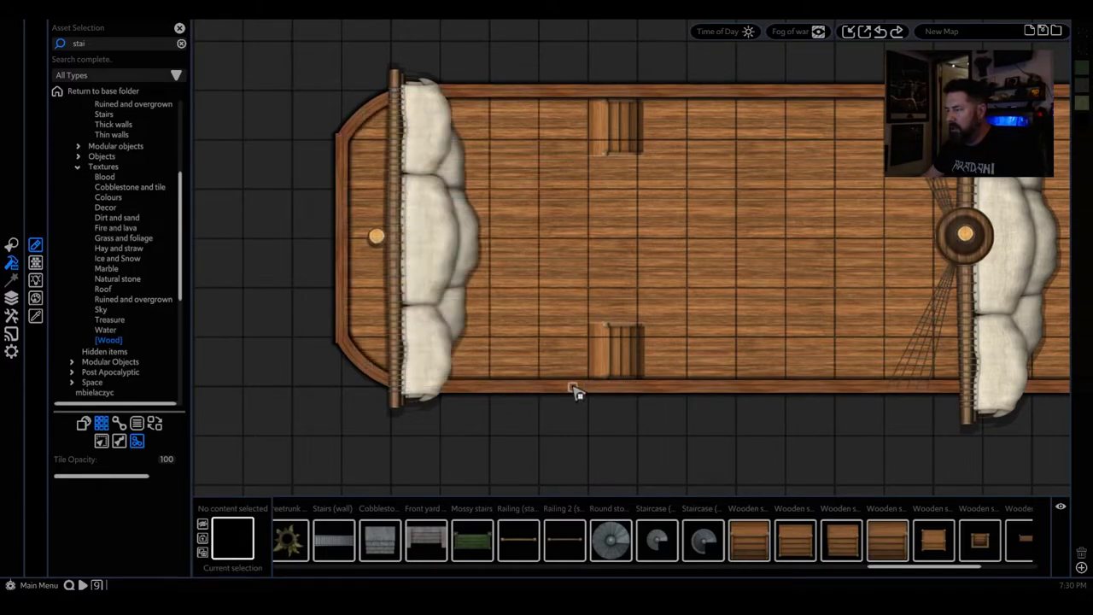
left_click(549, 293)
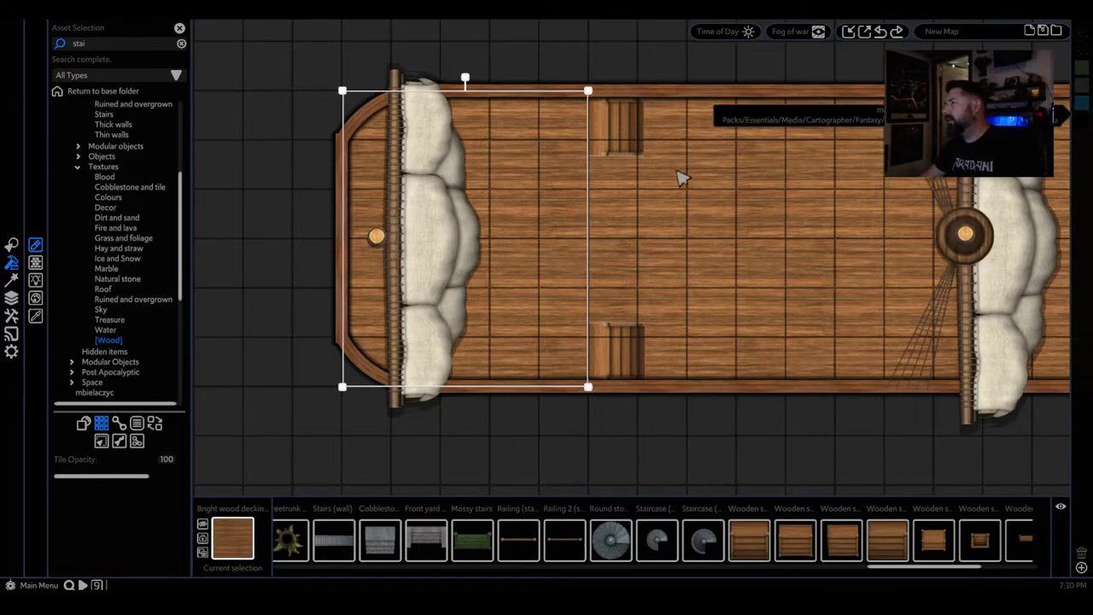
key("Escape")
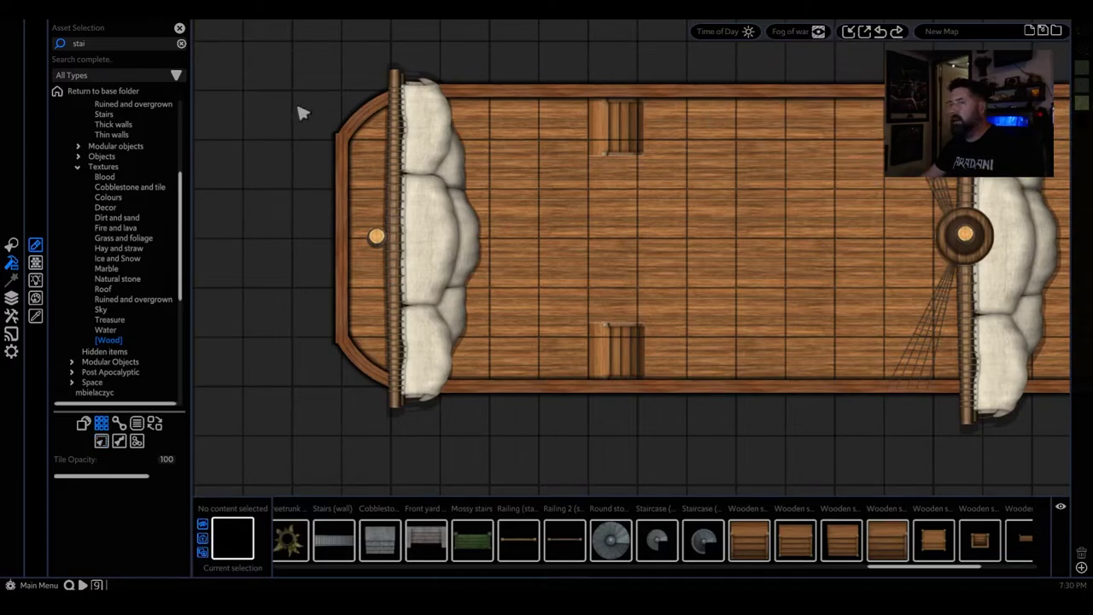
- Search the assets for "black" and paint a soft Black shadow along the stern deck's front edge, with tile opacity 11 and brush width 0.86
type("black")
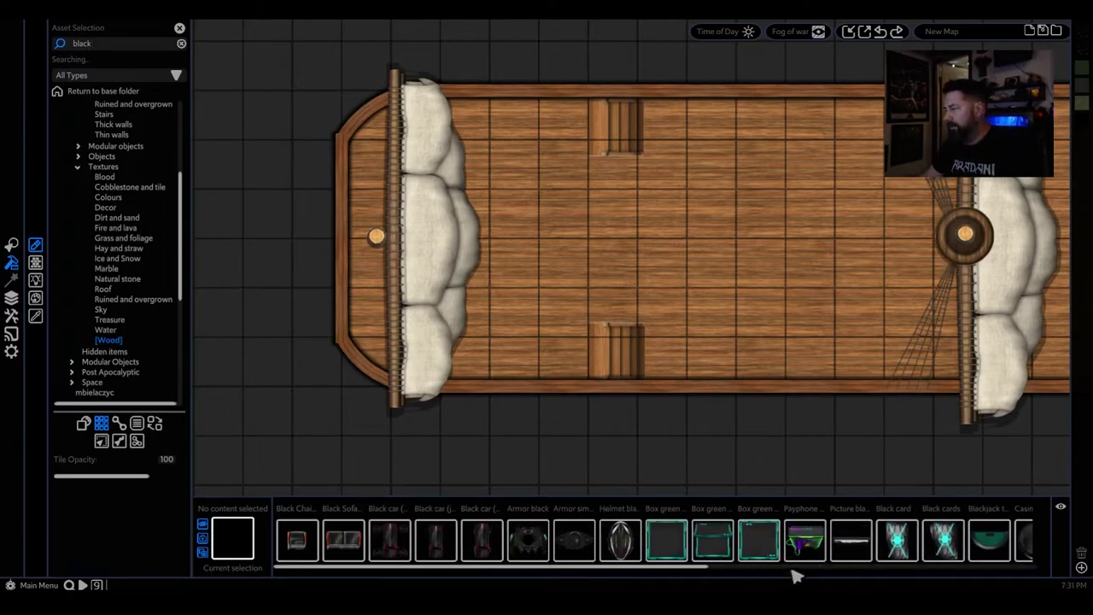
scroll(726, 555, "down", 3)
scroll(530, 553, "down", 10)
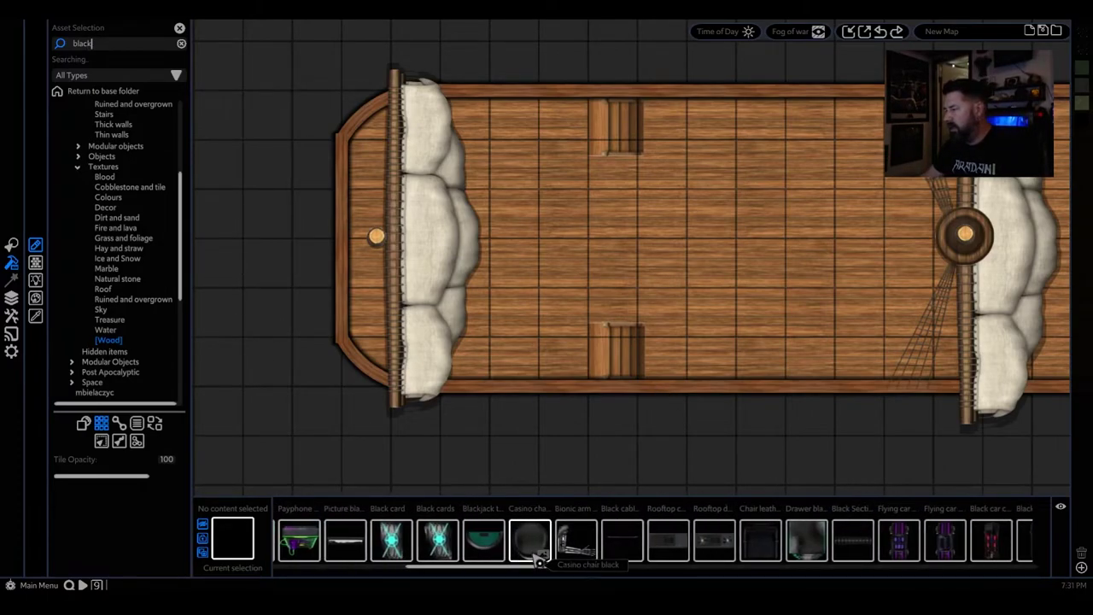
left_click_drag(529, 570, 915, 572)
left_click(649, 540)
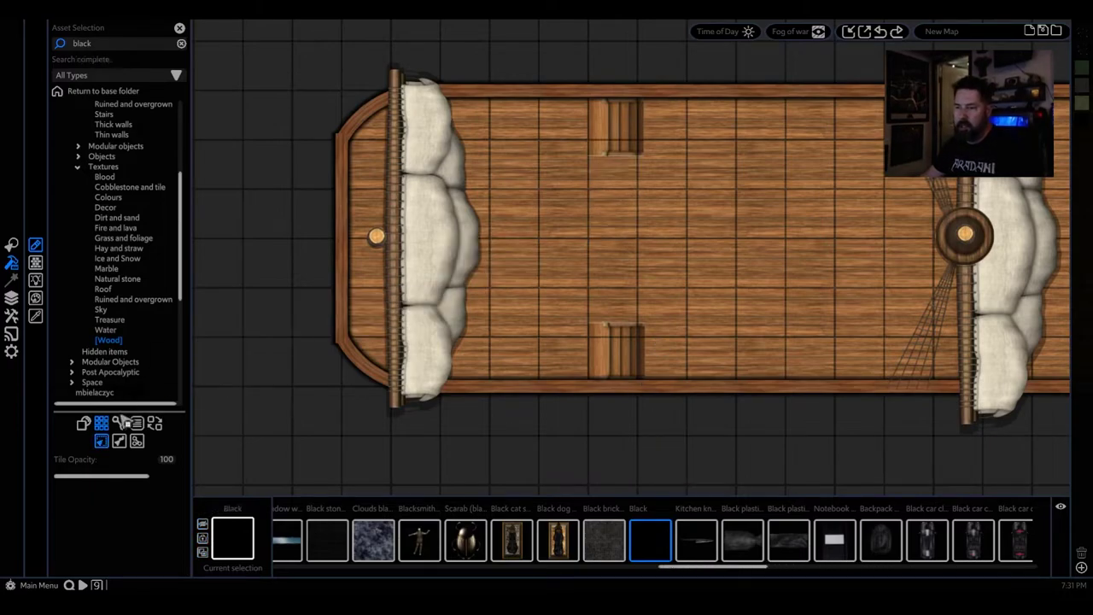
left_click(100, 425)
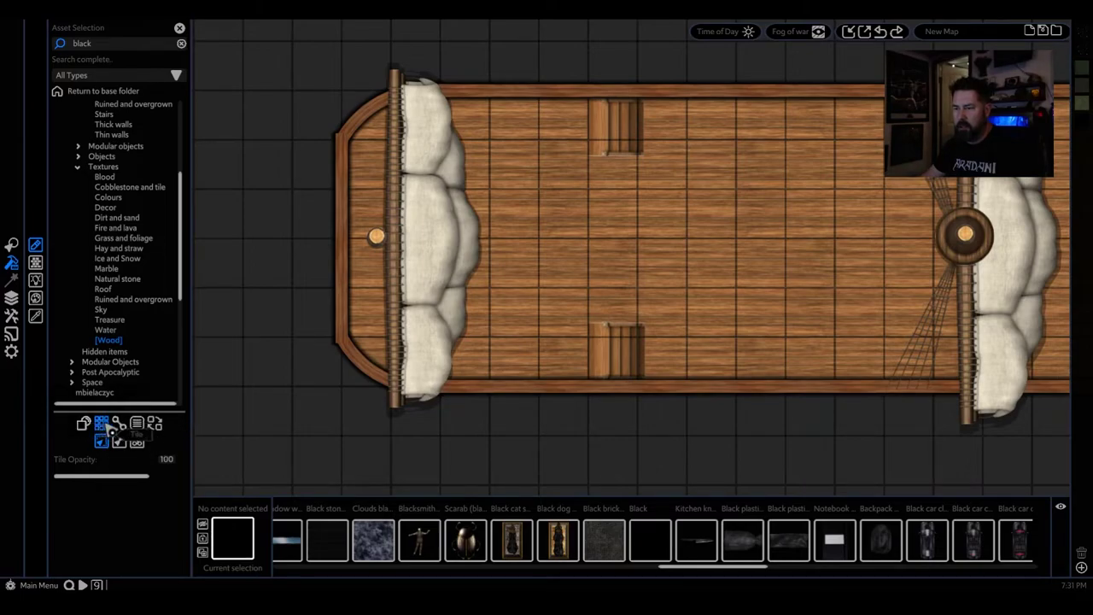
left_click(121, 443)
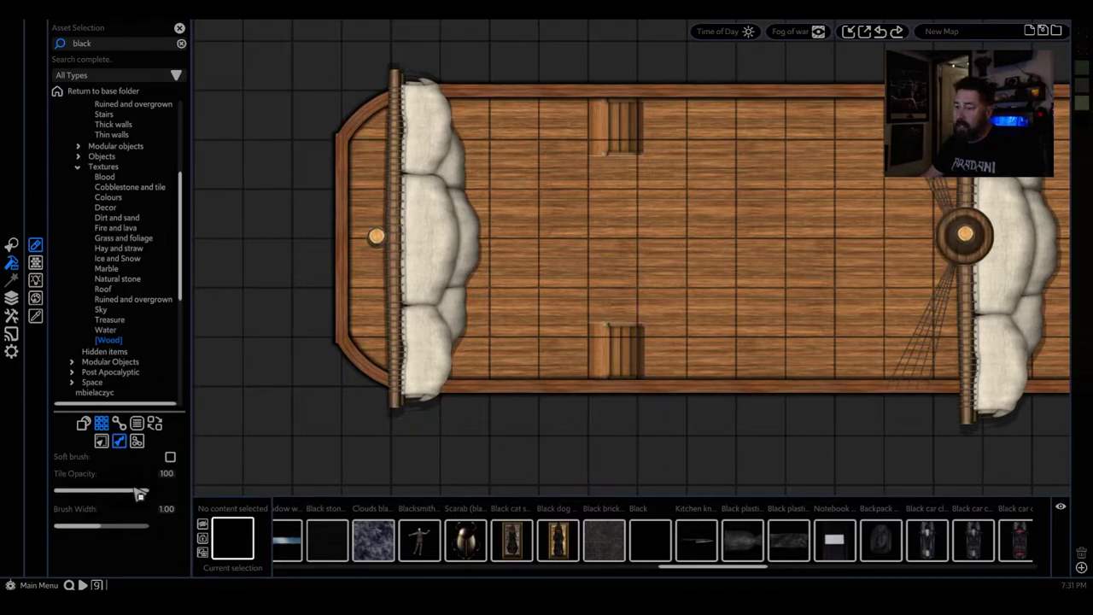
left_click_drag(147, 492, 68, 493)
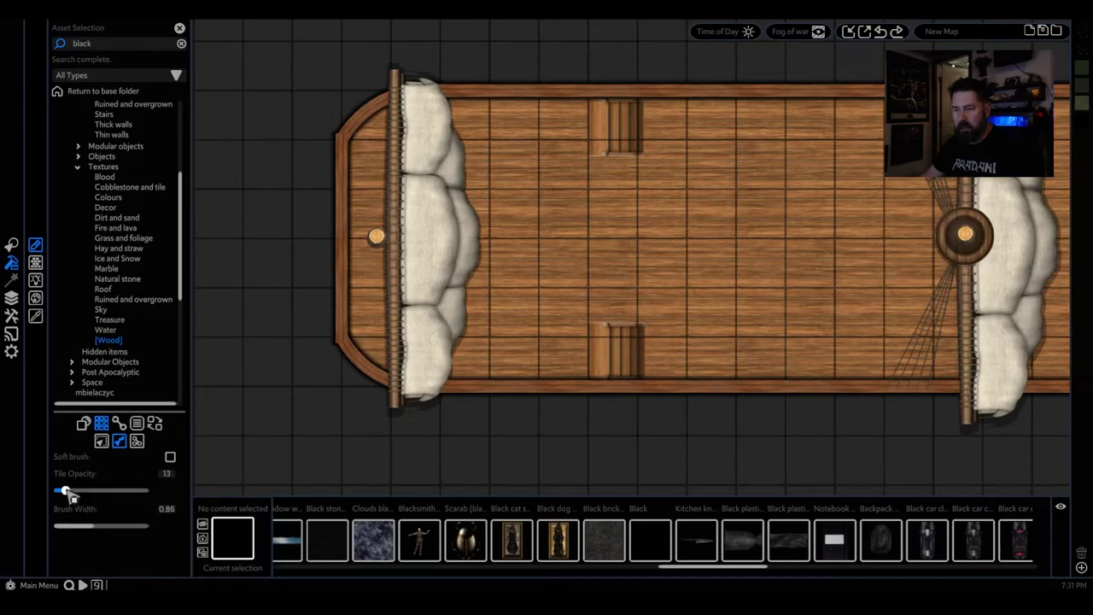
mouse_move(593, 146)
left_mouse_down()
mouse_move(592, 115)
mouse_move(593, 372)
left_mouse_up()
- Raise the stern decking in the layer order so that it covers the rear half of the black shadow
left_click(527, 246)
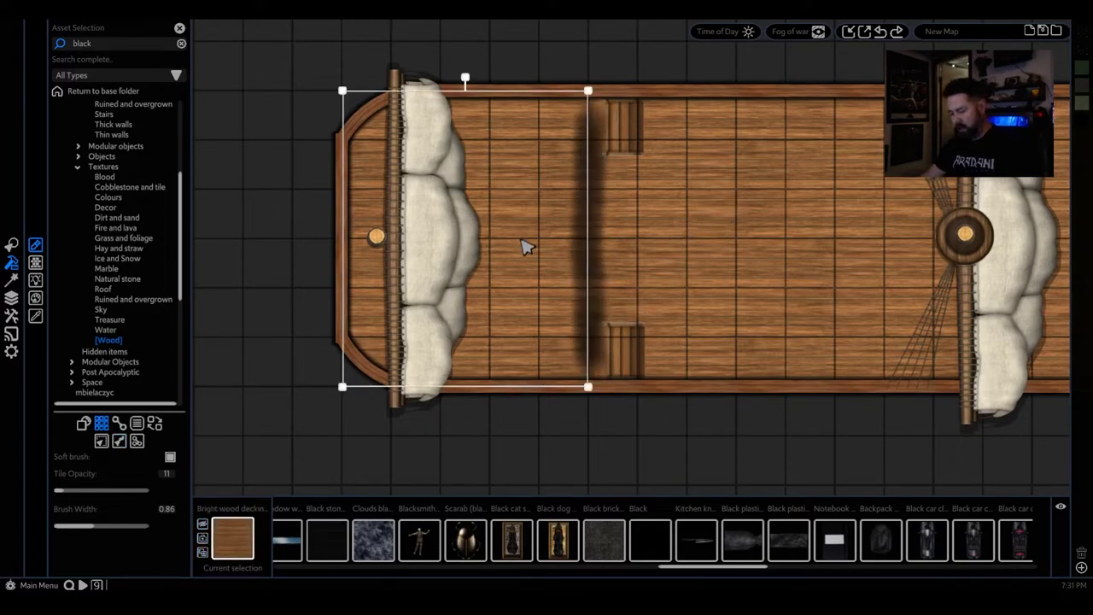
right_click(526, 247)
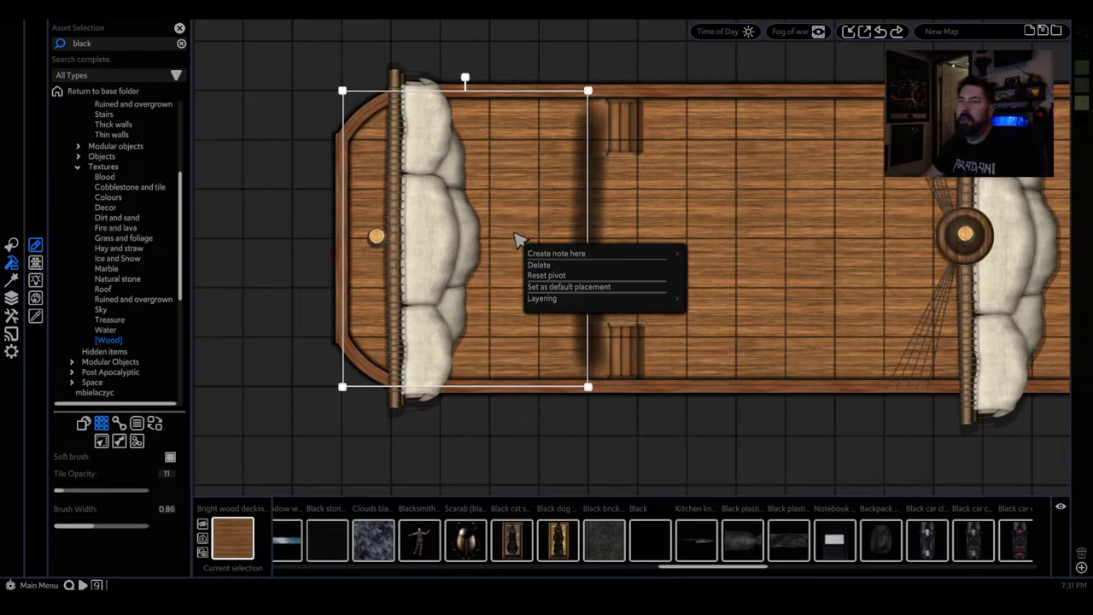
left_click(517, 189)
left_click(13, 296)
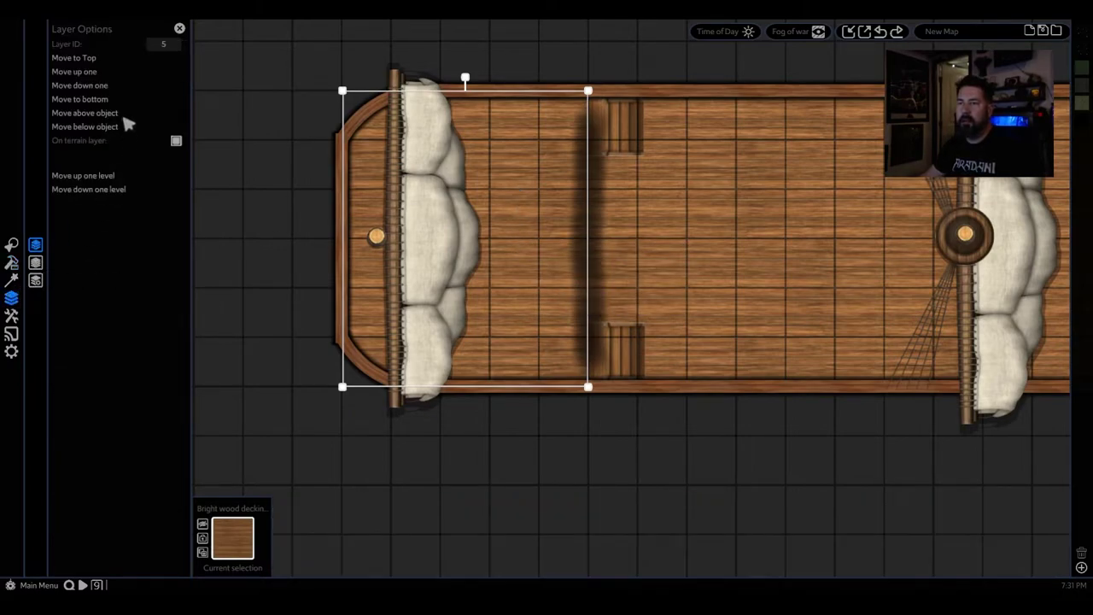
left_click(90, 66)
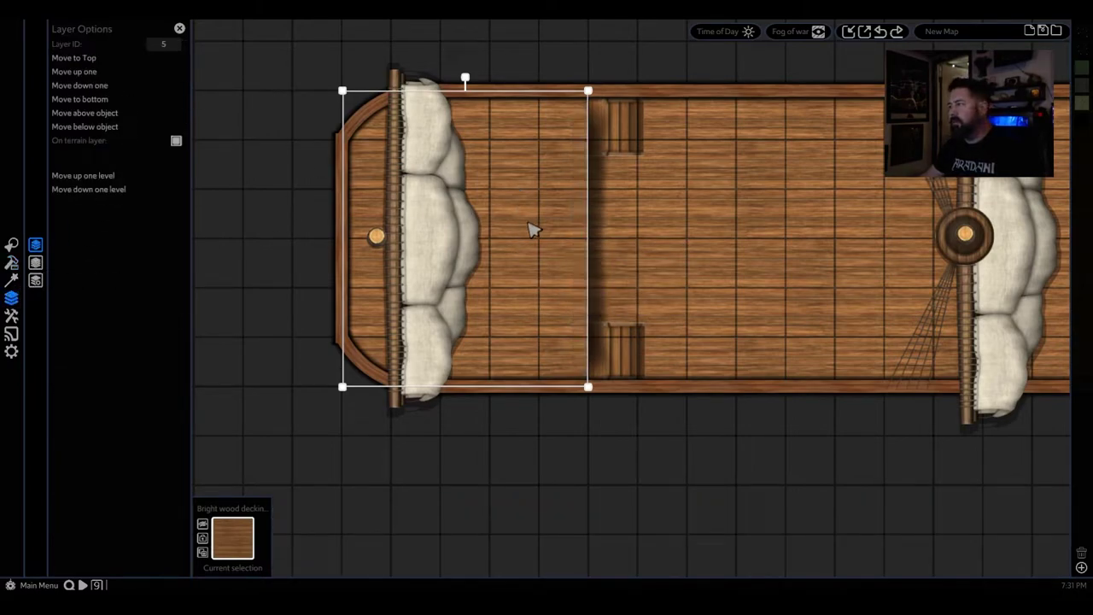
- Raise the lower and upper wooden staircases in the layer order above the black shadow
left_click(694, 250)
left_click(632, 366)
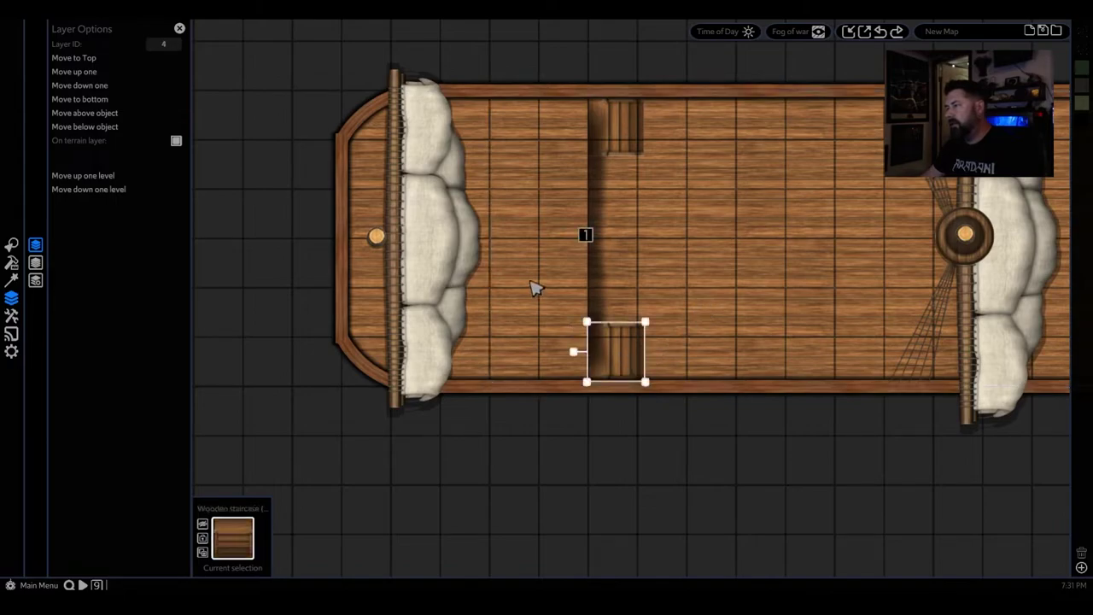
left_click(90, 66)
left_click(594, 135)
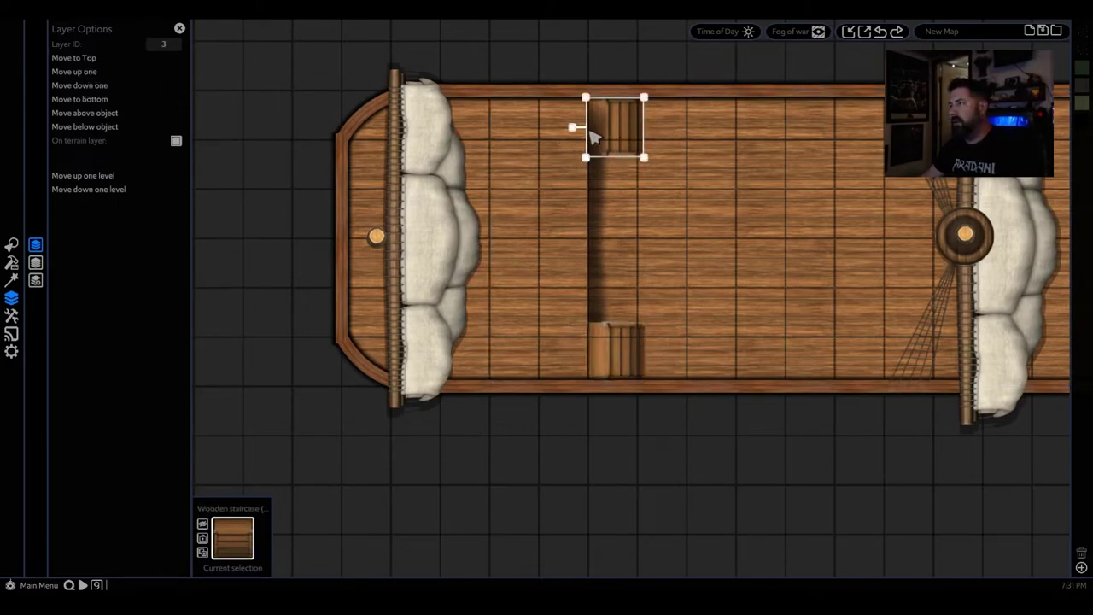
left_click(85, 58)
left_click(532, 227)
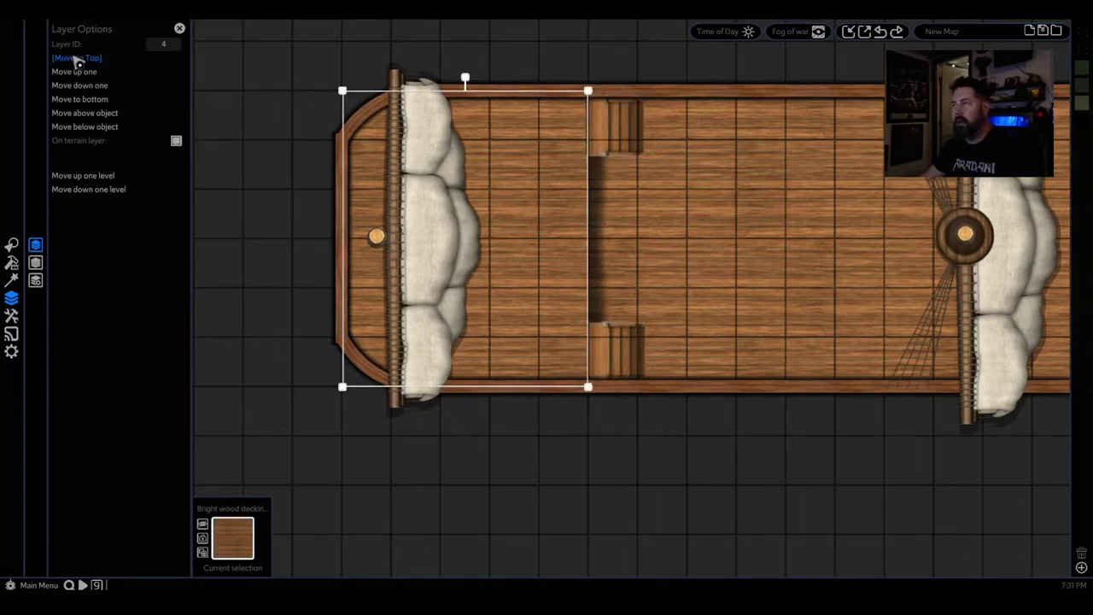
left_click(686, 404)
- Search the assets for "rail" and draw a Railing (line) 0.25 wide along the stern deck's front edge between the two staircases
scroll(710, 339, "up", 4)
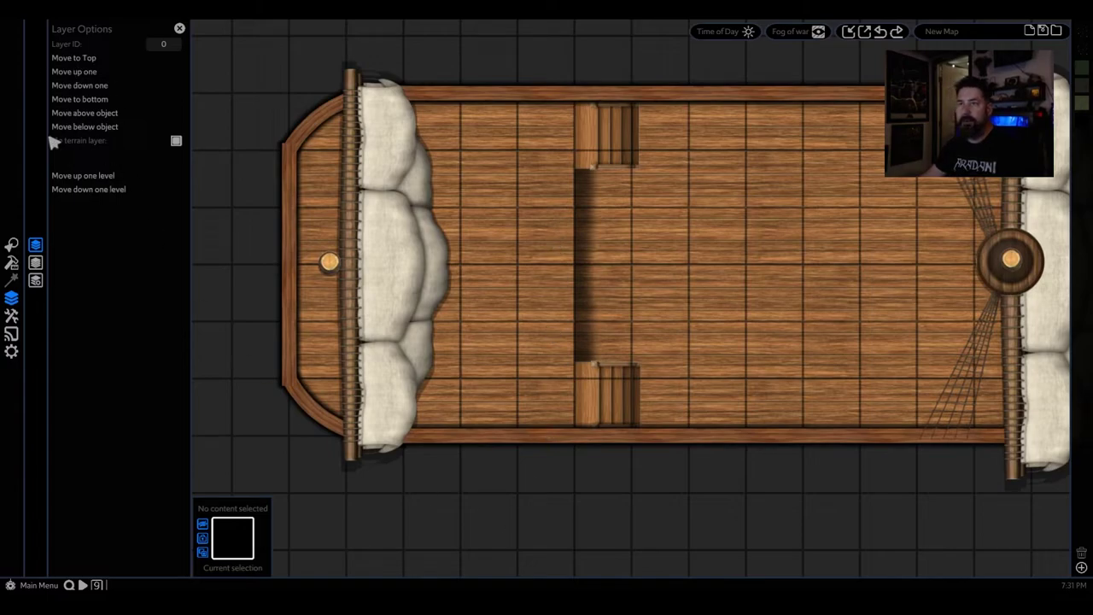
left_click(11, 262)
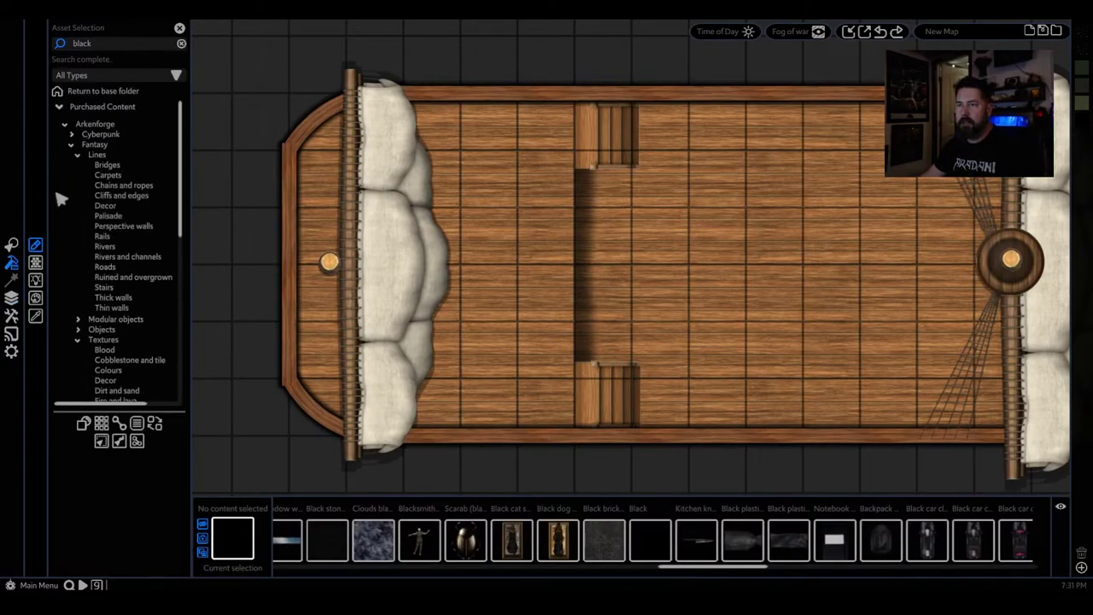
type("rail")
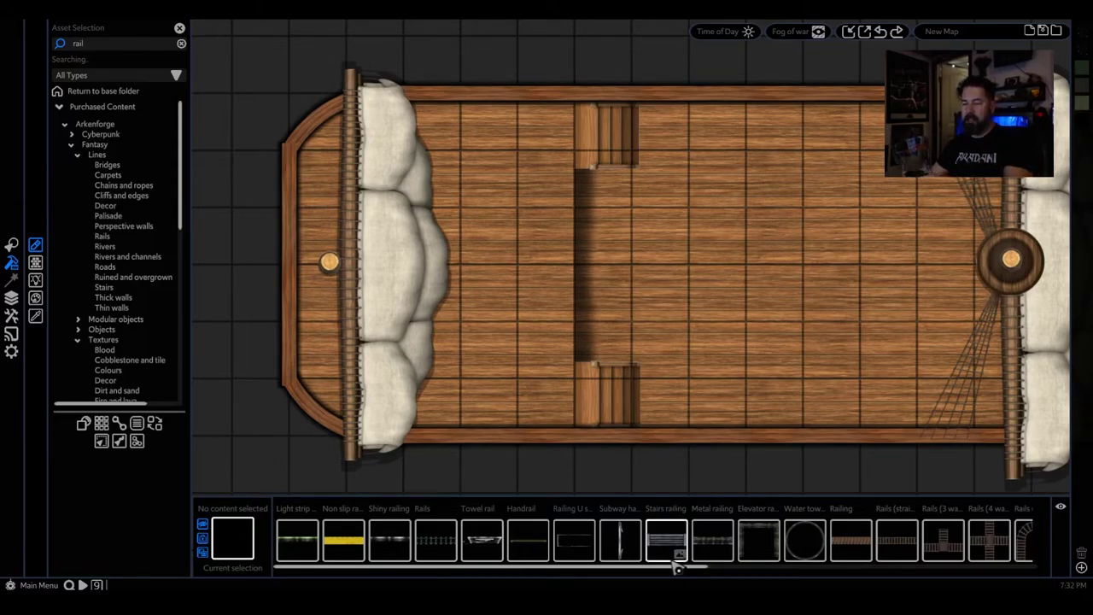
left_click_drag(443, 570, 784, 568)
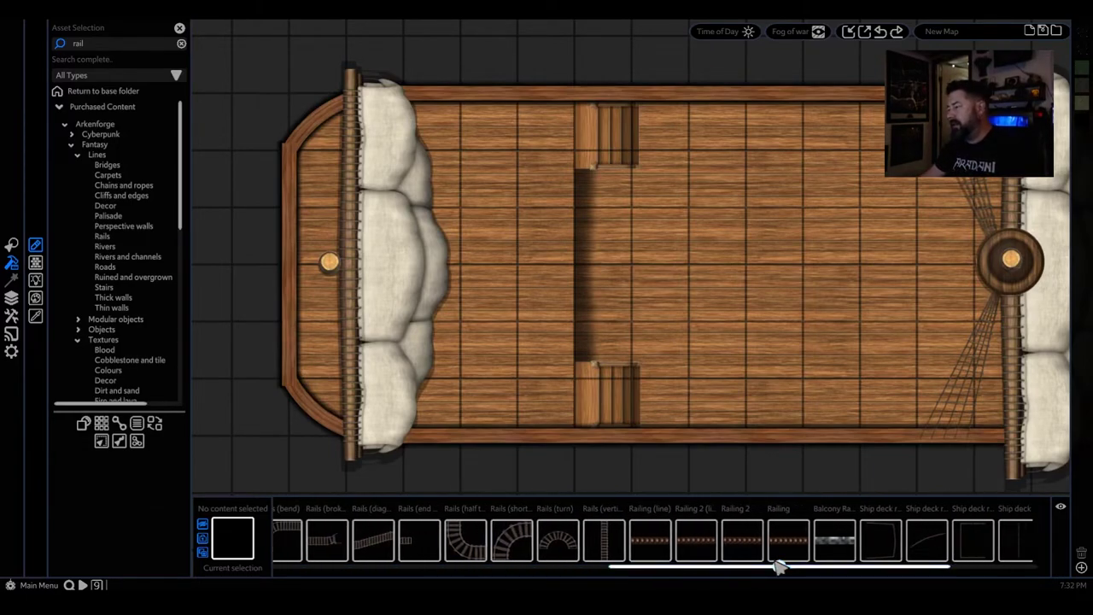
left_click(656, 538)
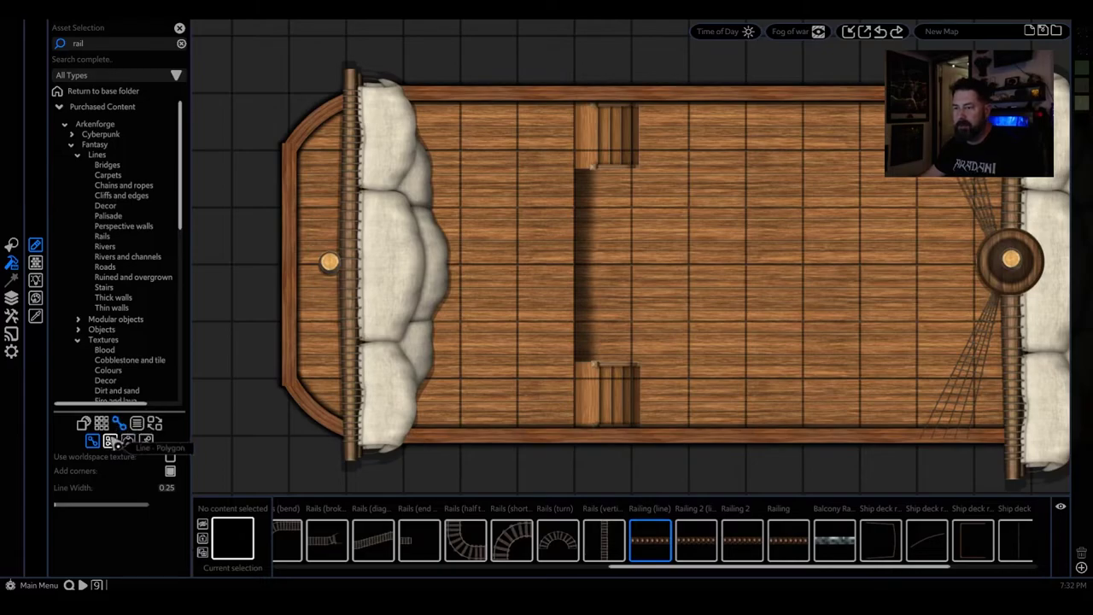
left_click_drag(578, 205, 571, 354)
scroll(744, 291, "down", 2)
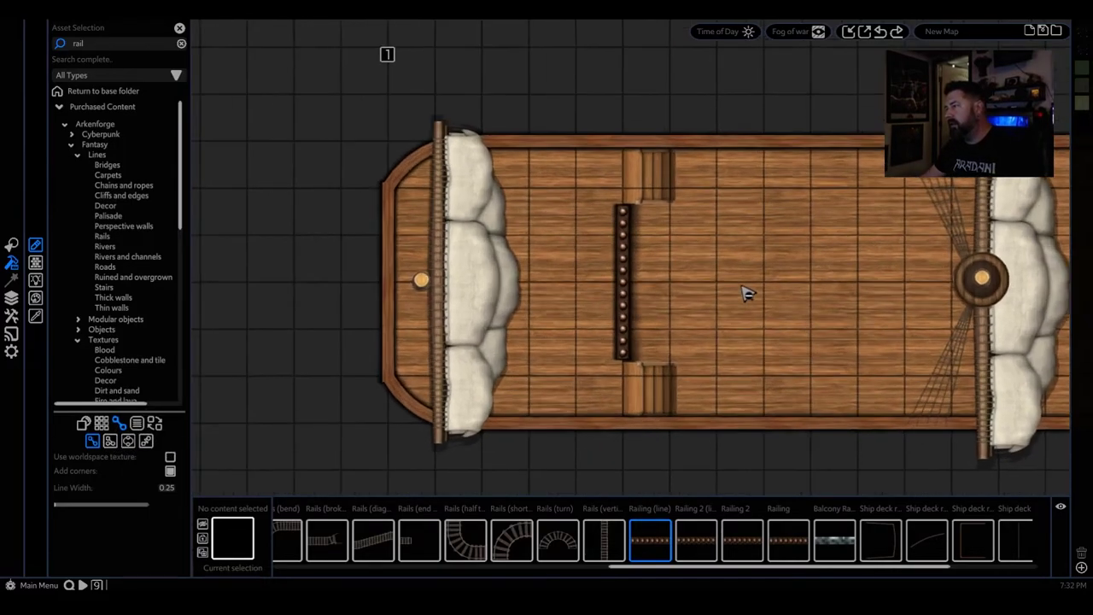
scroll(751, 295, "up", 5)
- Select the new railing and examine the placement tools for assets, standalone lights, colour and the eyedropper
left_click(540, 306)
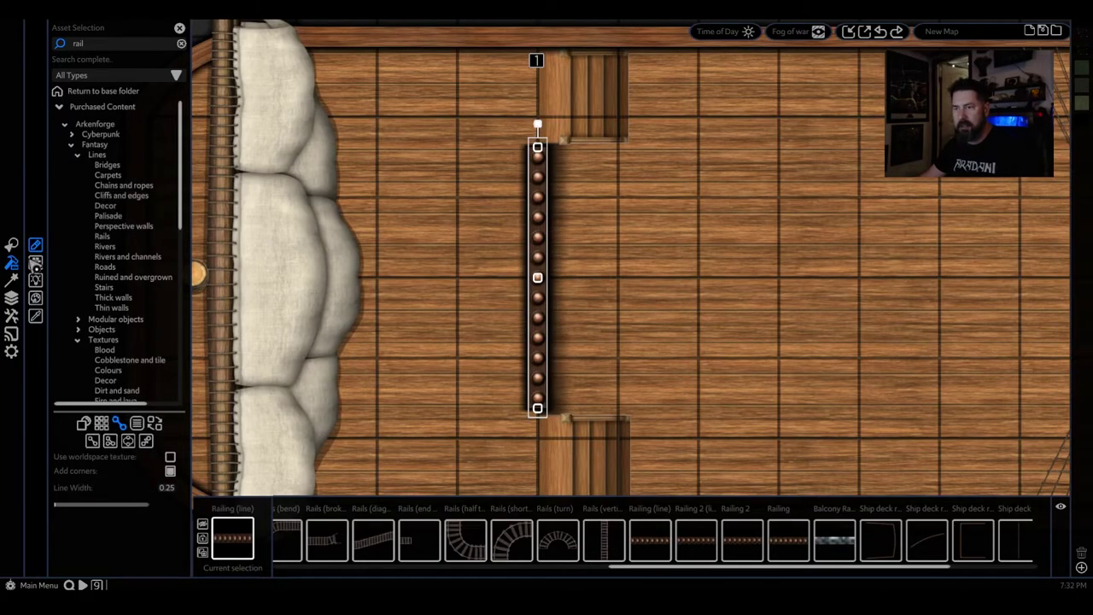
left_click(36, 281)
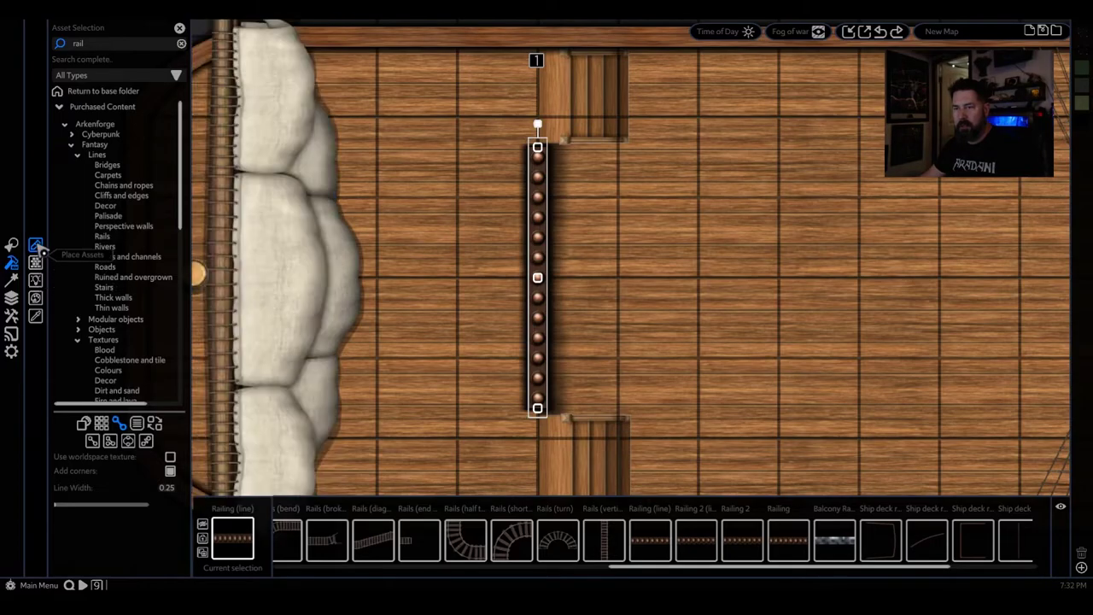
left_click(36, 263)
left_click(36, 298)
left_click(38, 317)
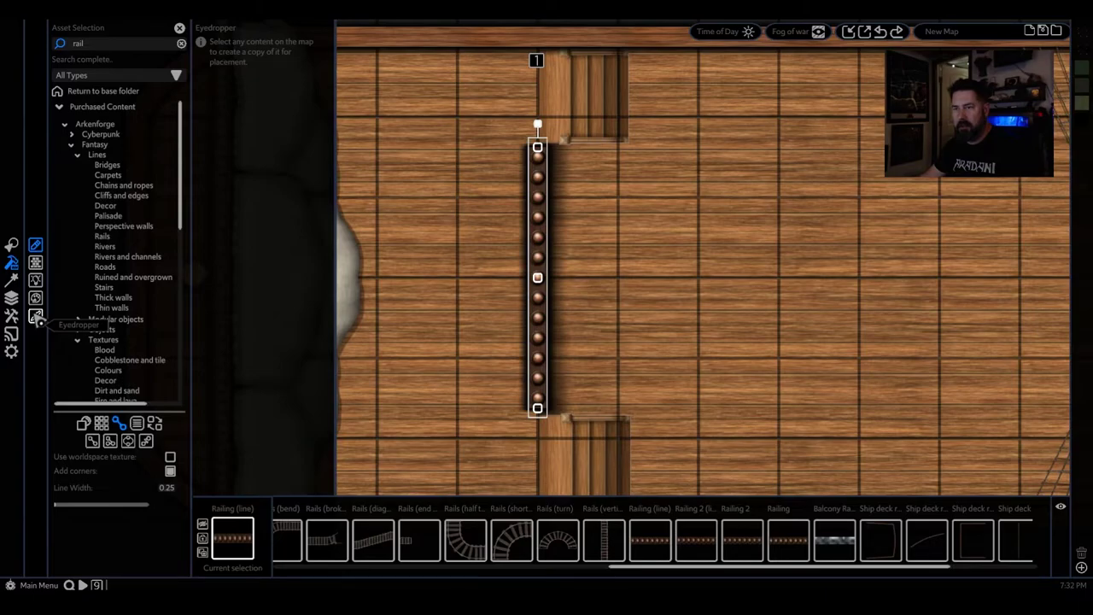
left_click(37, 317)
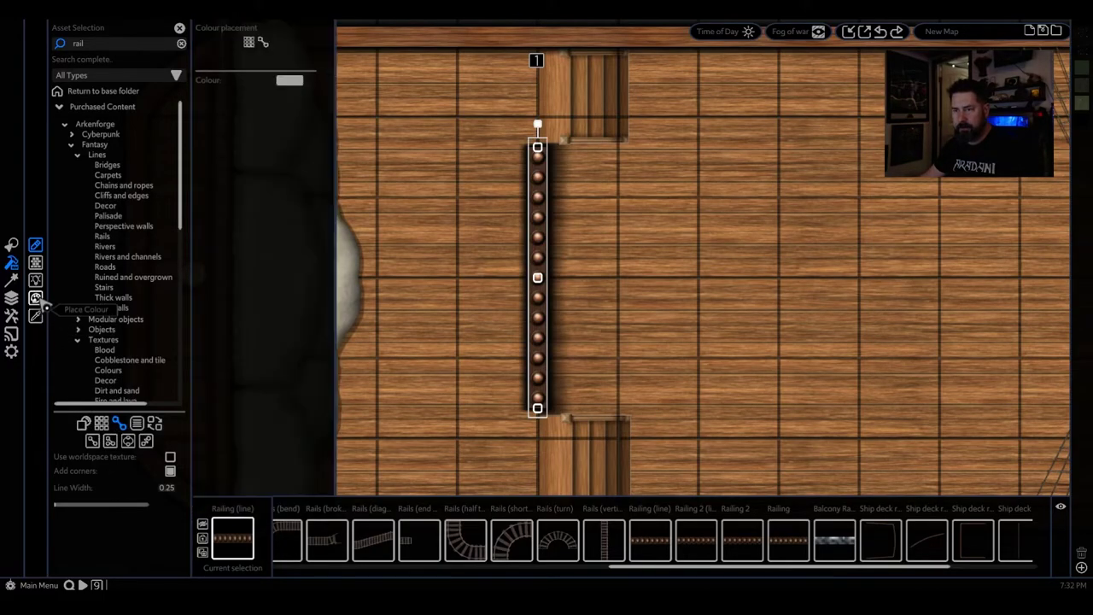
left_click(36, 247)
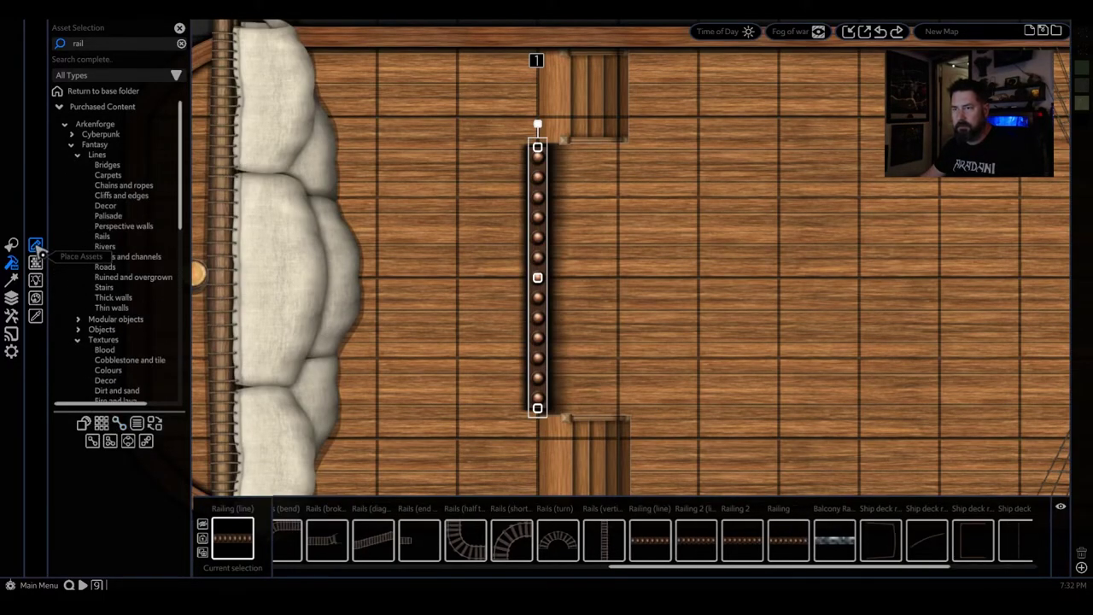
mouse_move(38, 264)
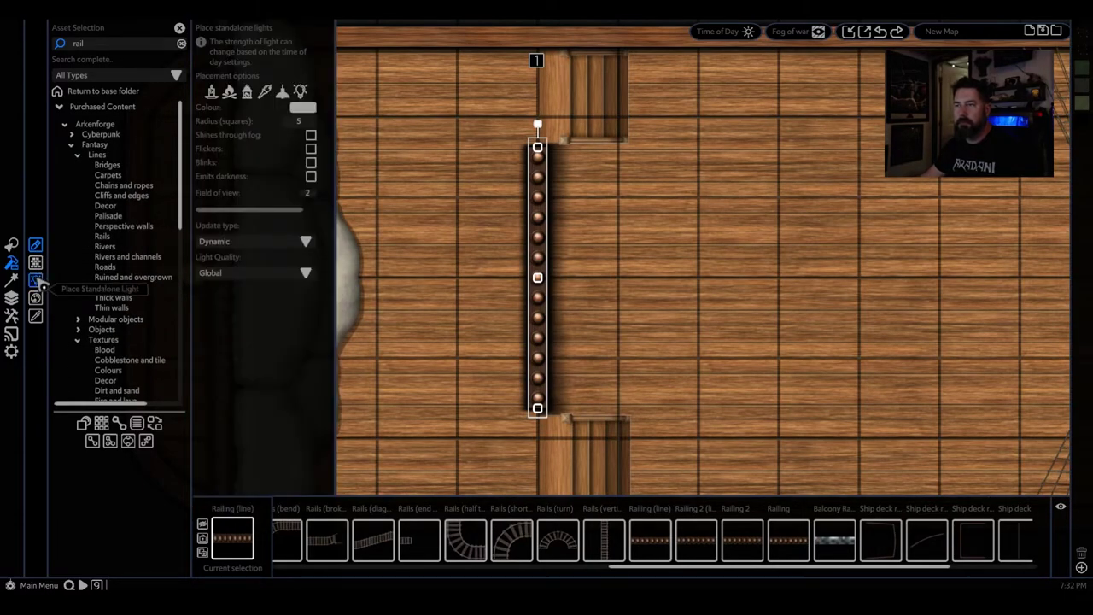
left_click(38, 282)
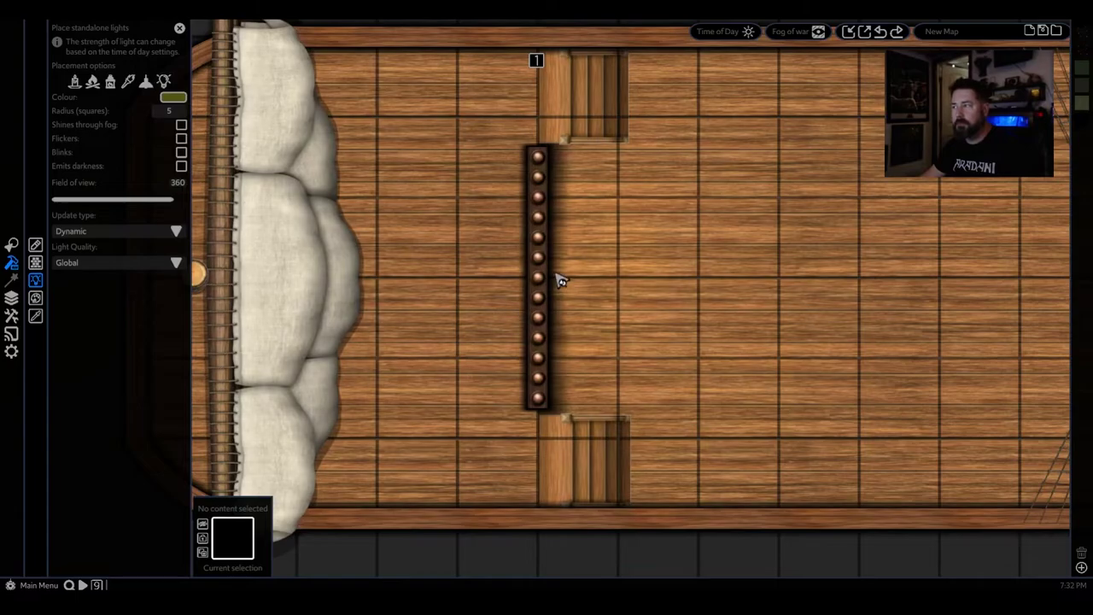
left_click(36, 263)
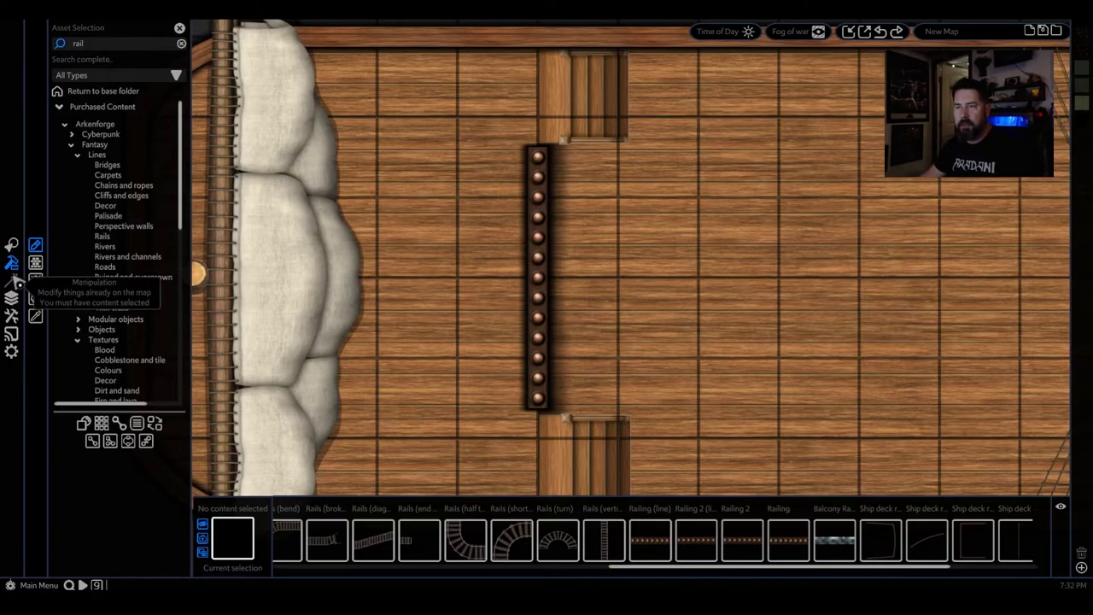
left_click(540, 267)
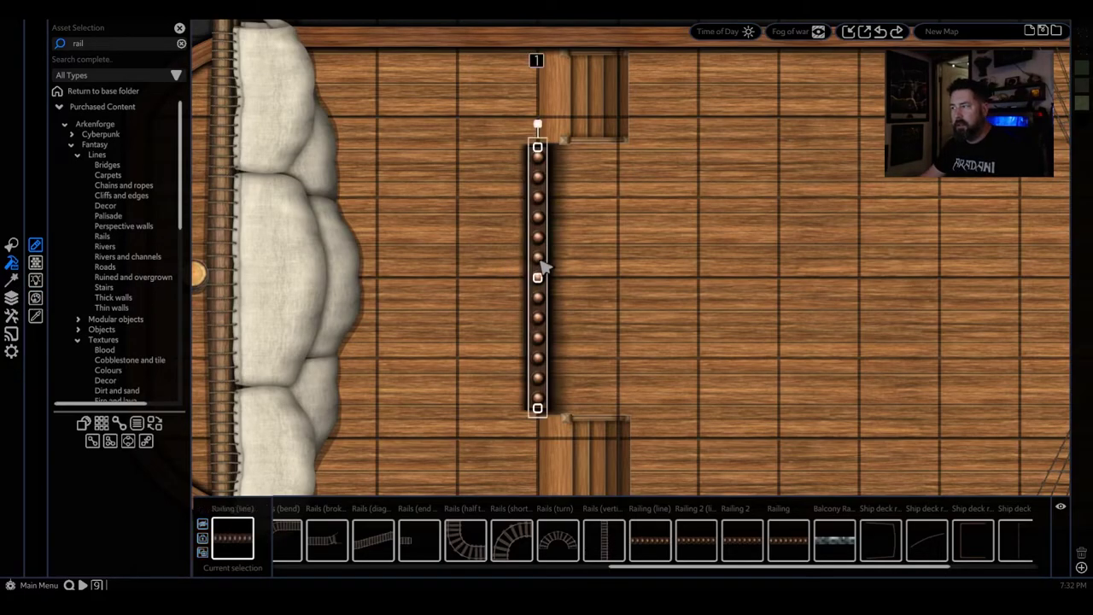
- Turn off the drop shadow in the blocking options of the railing along the stern deck's front edge
left_click(12, 279)
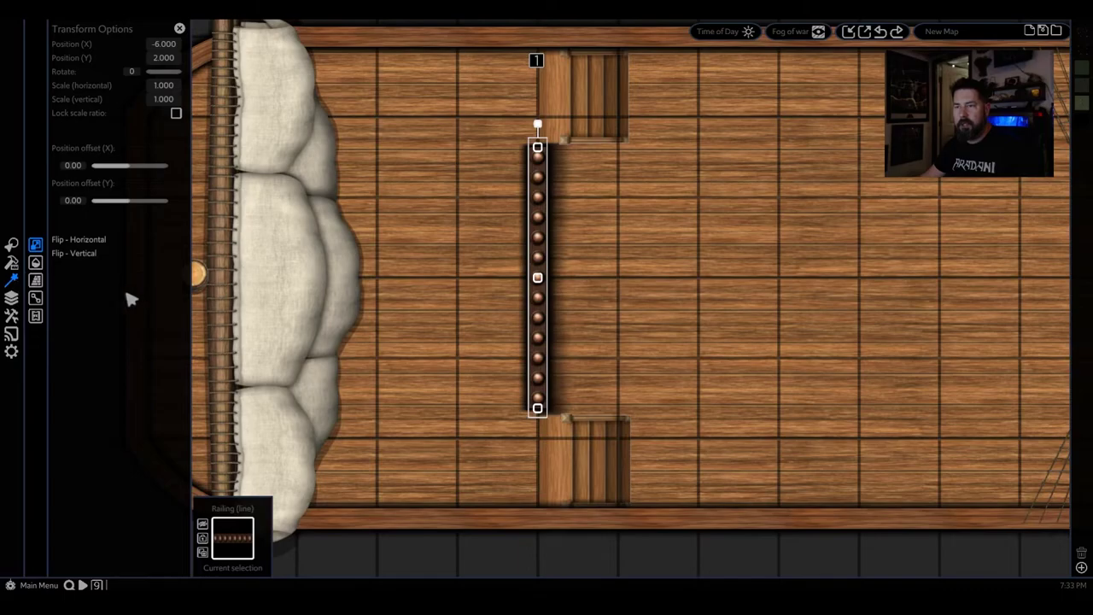
left_click(35, 262)
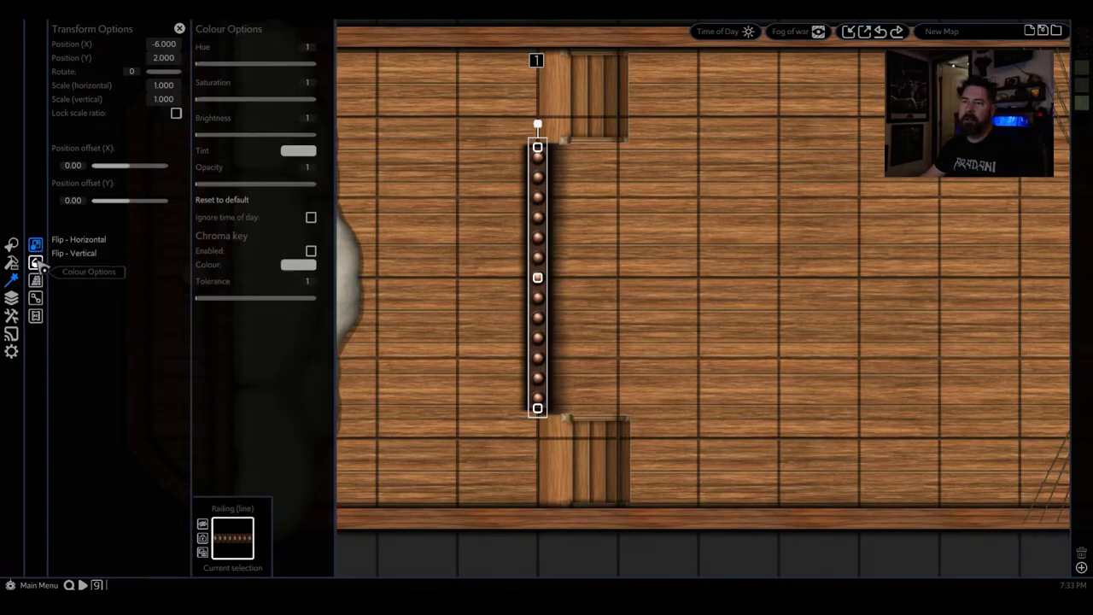
left_click(35, 297)
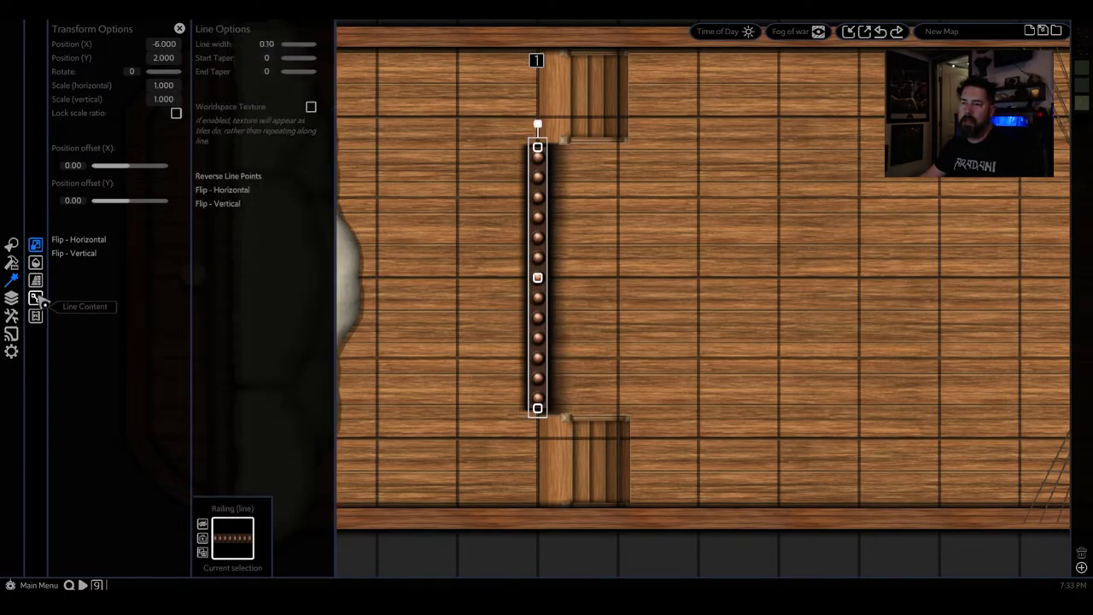
left_click(35, 315)
left_click(36, 282)
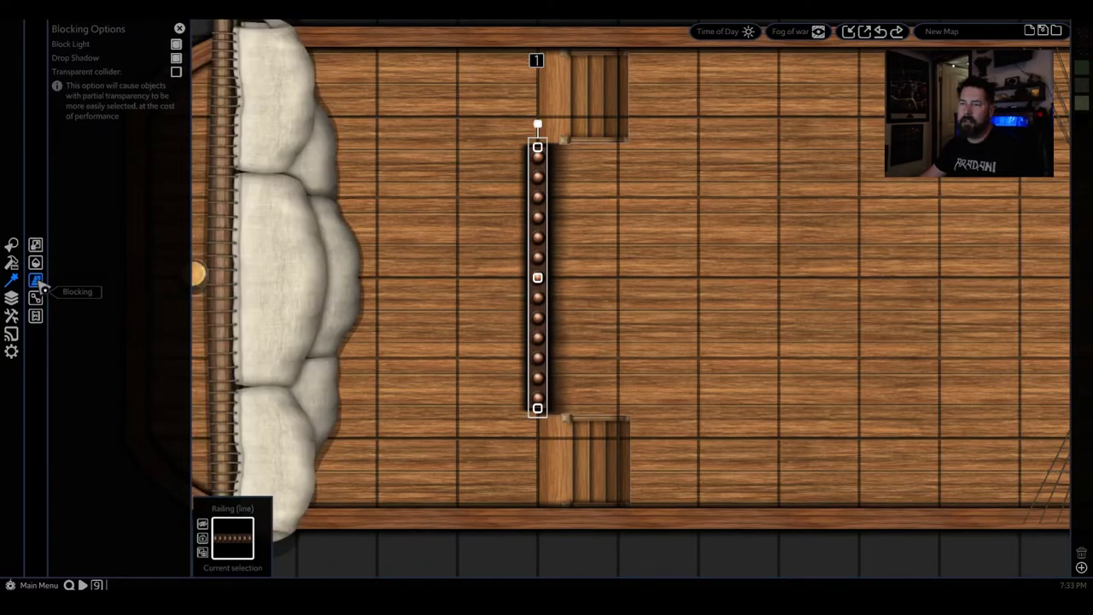
left_click(177, 59)
left_click(468, 322)
- Search the assets for "stairs" and browse the results as far as the wooden stairs and Stairs_1
scroll(555, 351, "down", 3)
scroll(719, 345, "up", 2)
scroll(720, 344, "up", 3)
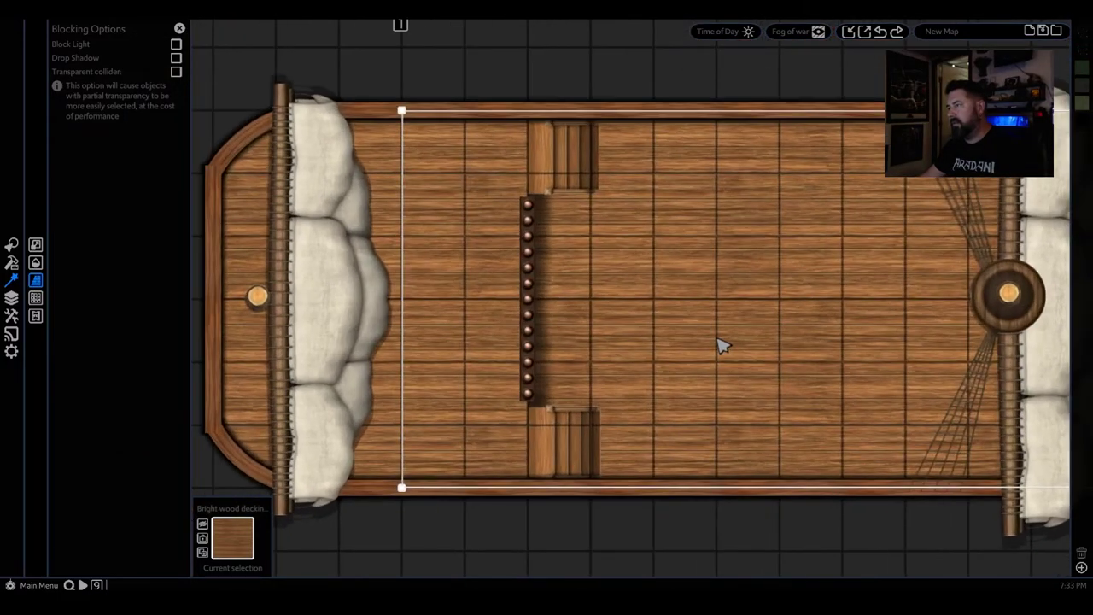
scroll(679, 350, "down", 2)
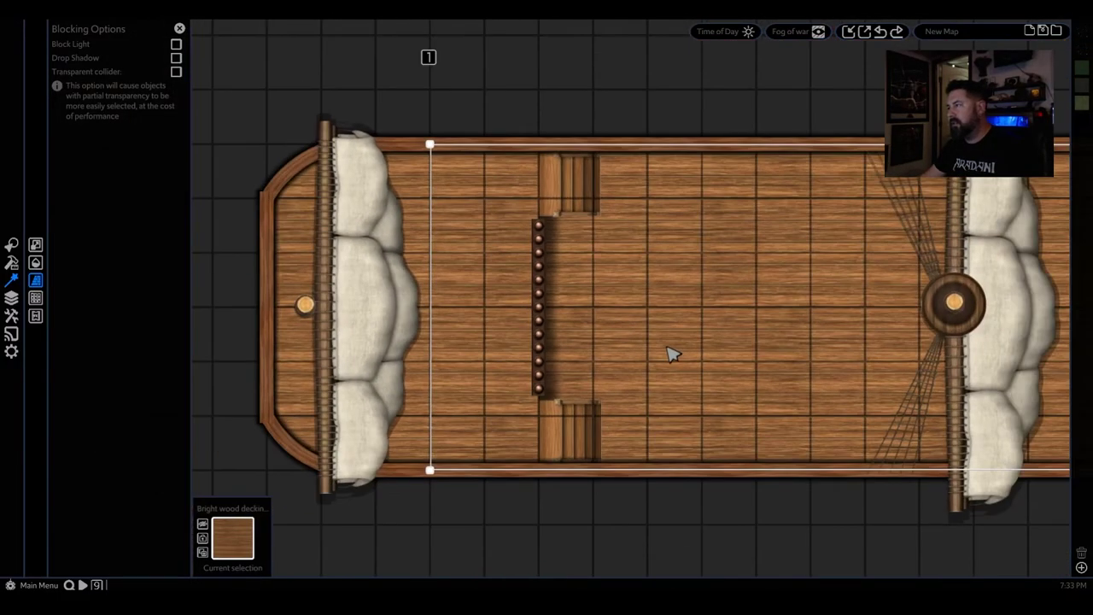
scroll(654, 231, "up", 2)
scroll(583, 227, "up", 2)
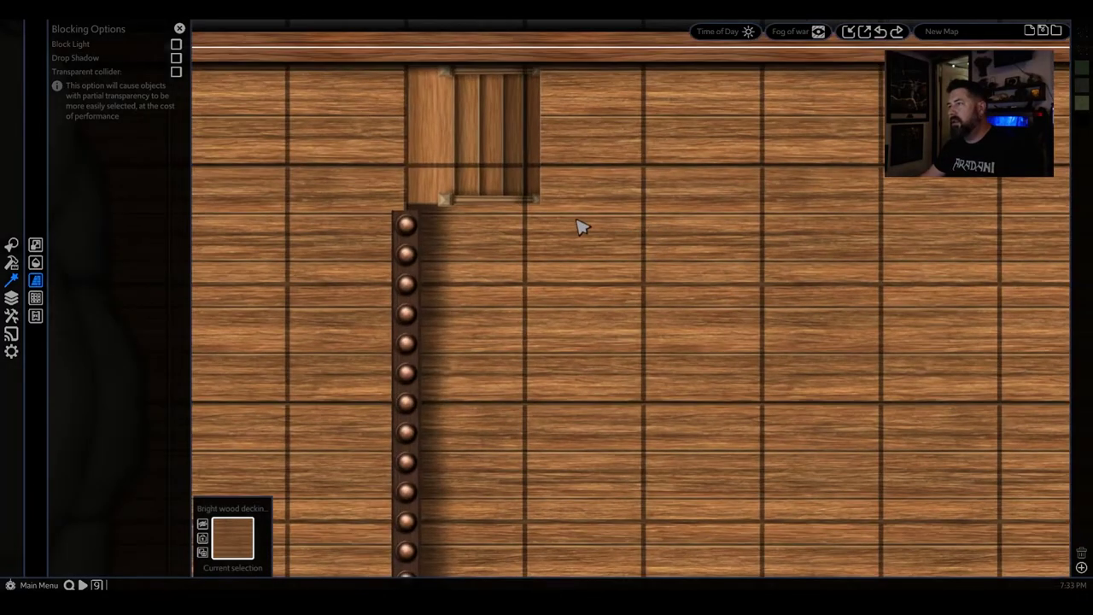
scroll(478, 171, "down", 2)
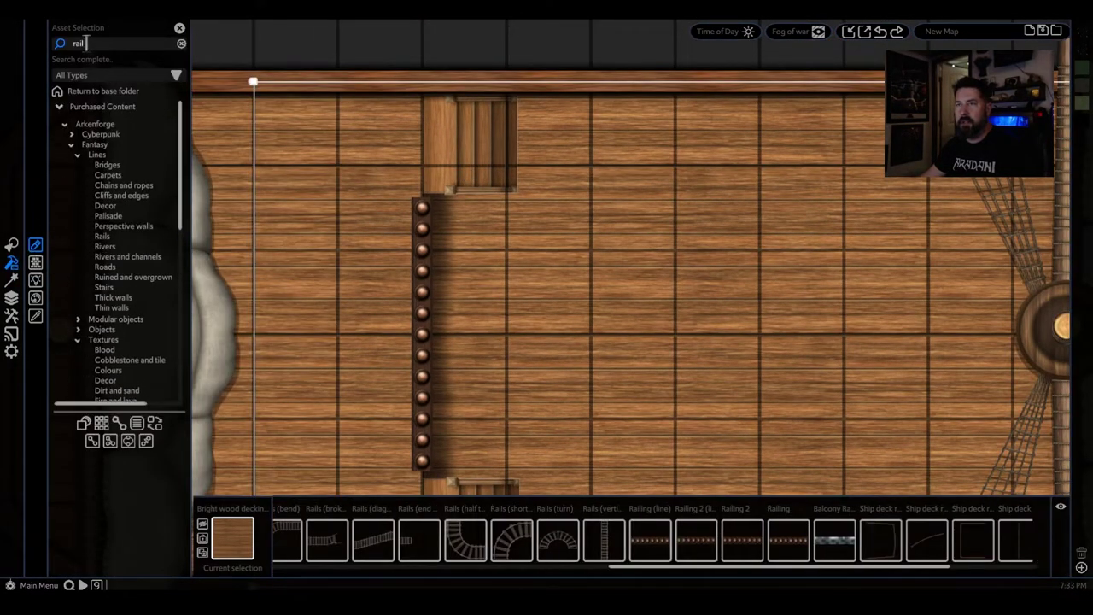
type("stai")
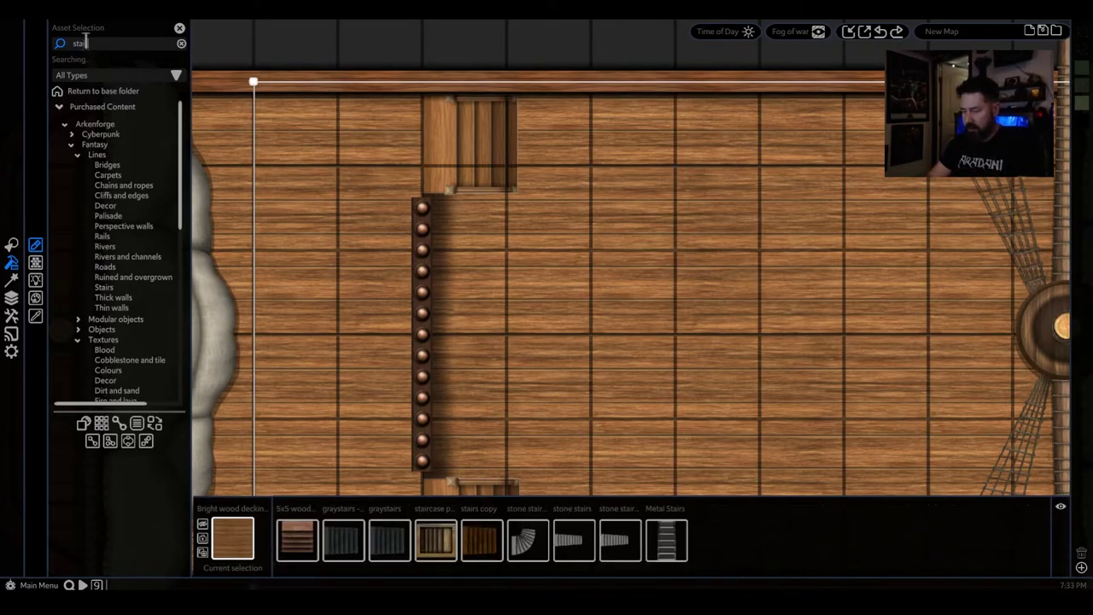
type("rs")
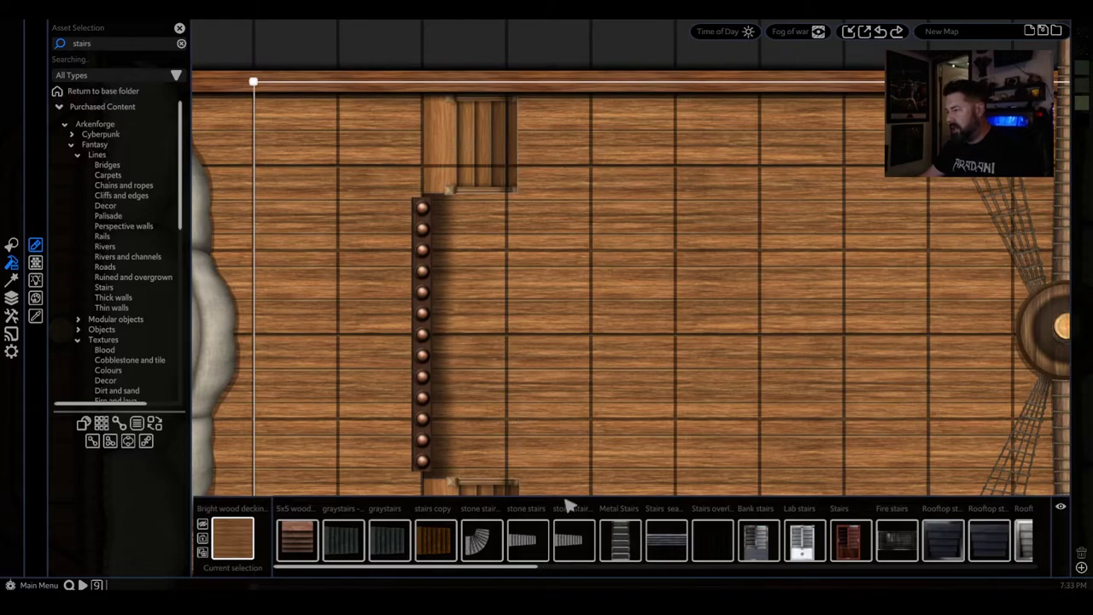
scroll(669, 549, "down", 3)
left_click_drag(450, 572, 976, 569)
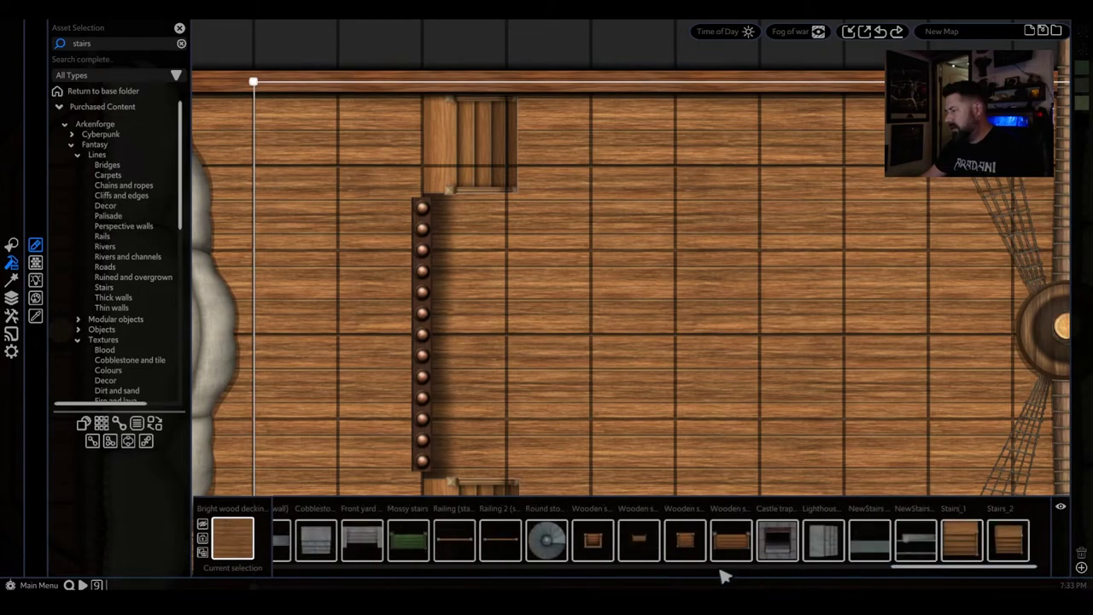
- Place a small wooden staircase and a Stairs_1 piece on the main deck, and delete the small wooden one
left_click(685, 540)
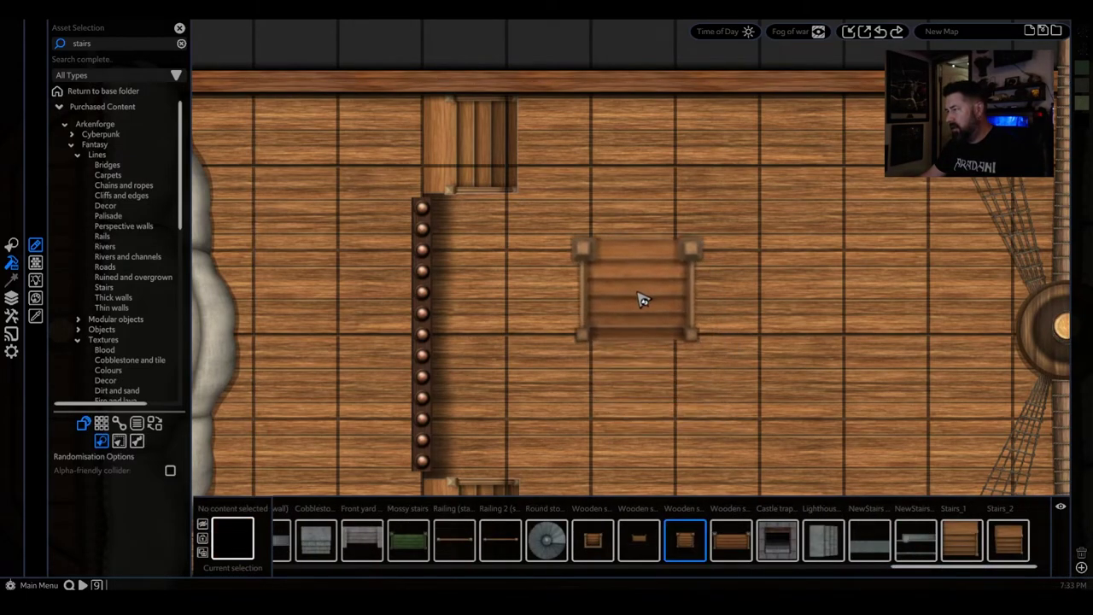
right_click(799, 306)
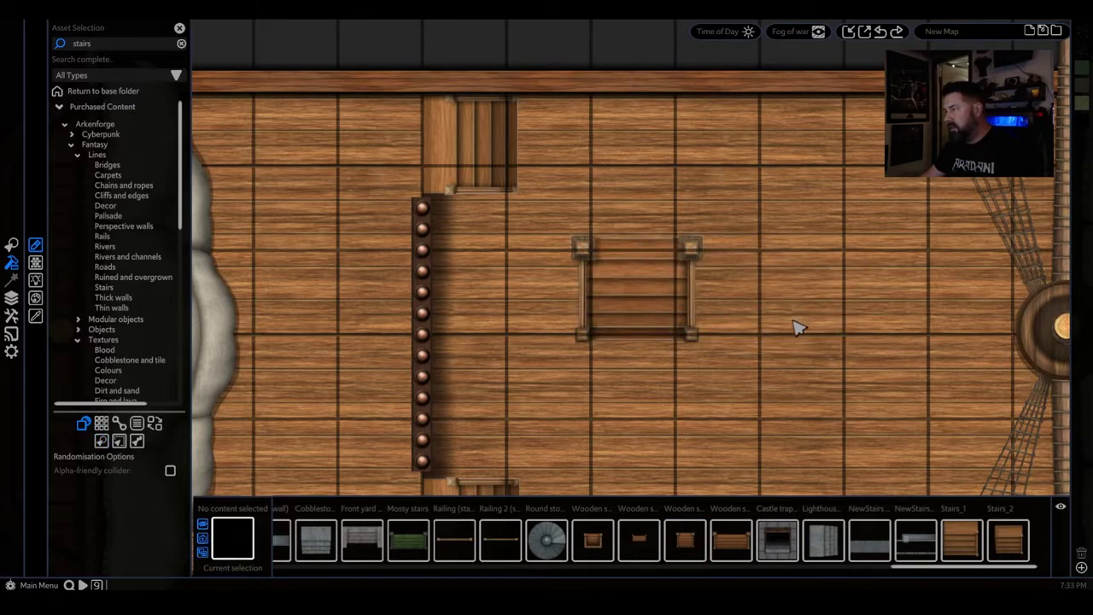
left_click(962, 546)
left_click(763, 256)
key("Escape")
left_click(615, 307)
key("Delete")
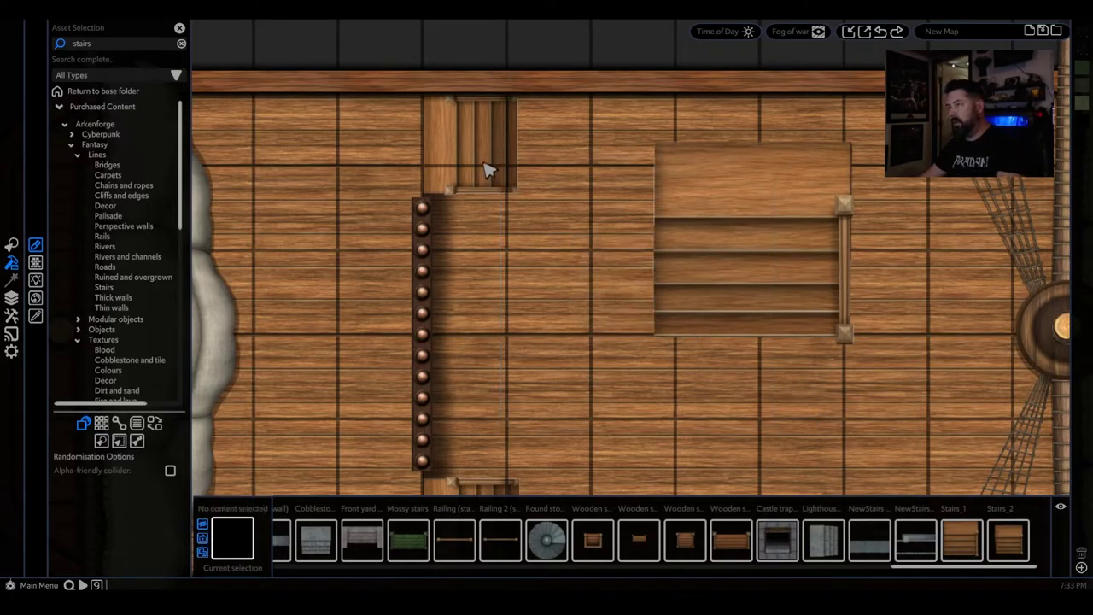
- Delete the old upper staircase, and scale down the Stairs_1 piece while rotating it 90 degrees
left_click(486, 169)
key("Delete")
left_click(693, 229)
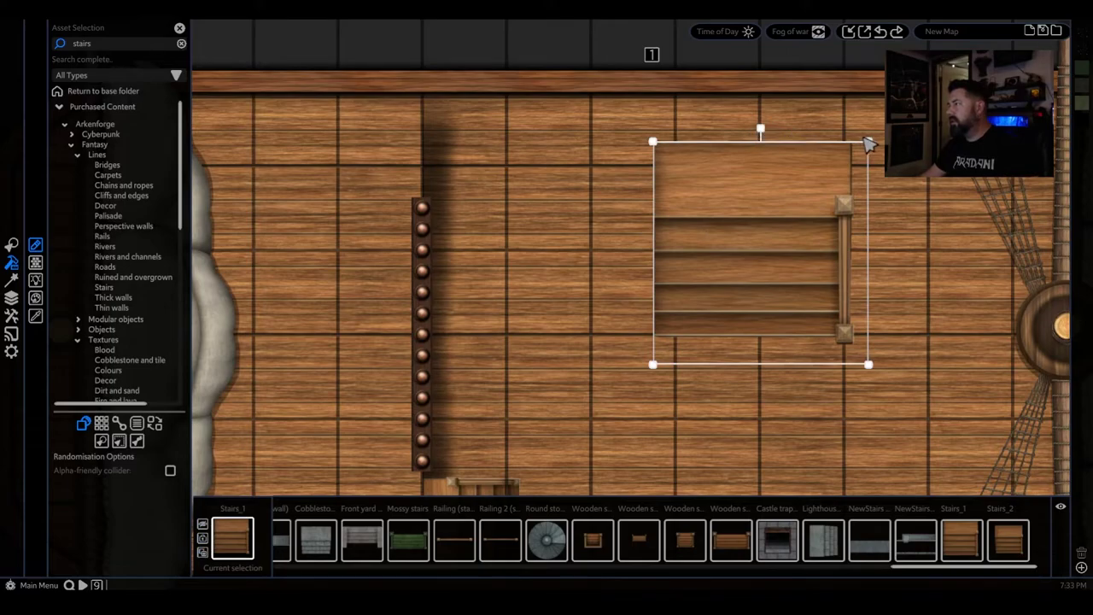
left_click_drag(867, 141, 786, 229)
left_click_drag(719, 217, 636, 296)
- Delete the old lower staircase and move the Stairs_1 piece into its place against the lower hull wall
scroll(671, 379, "down", 2)
key("s")
left_click(525, 329)
key("Delete")
left_click_drag(727, 152, 555, 313)
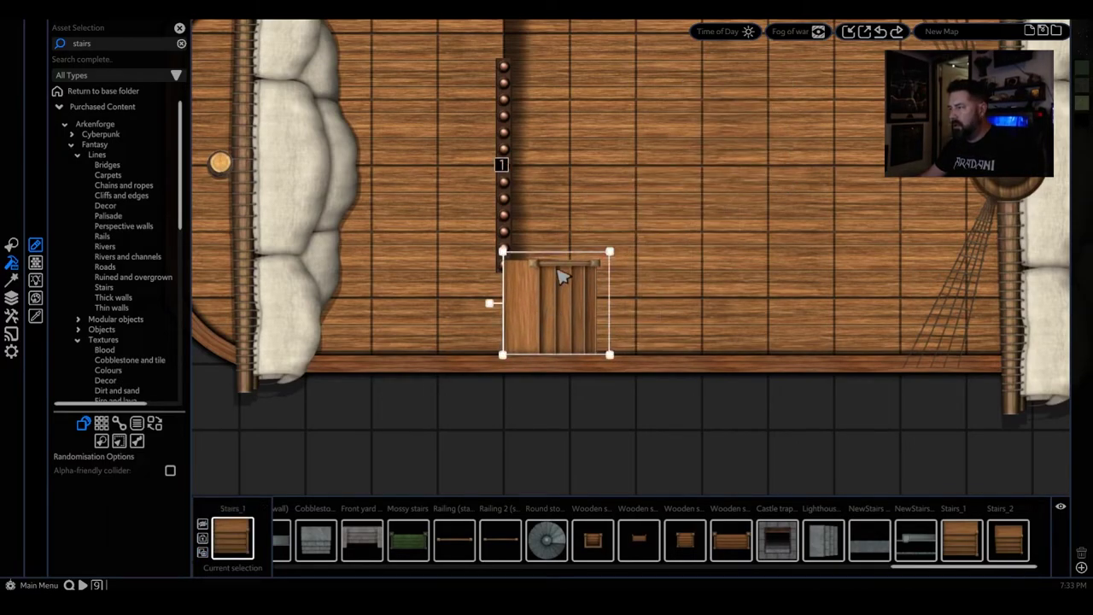
- Scale the Stairs_1 piece down to fit between the railing and lower hull wall, flush with the stern deck's front edge
left_click_drag(609, 249, 586, 275)
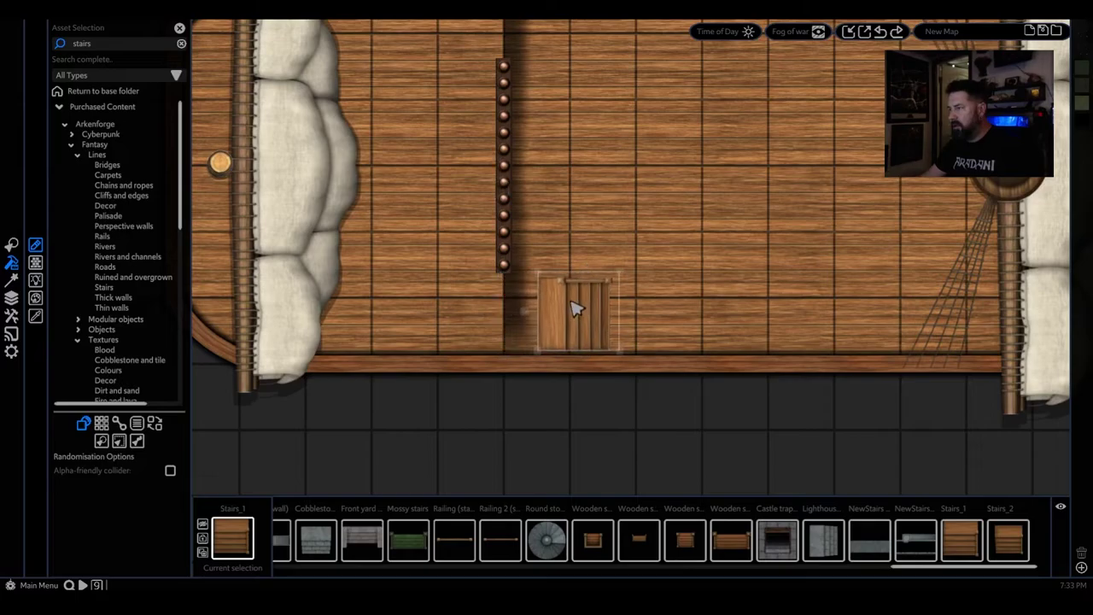
left_click_drag(536, 301, 543, 311)
left_click_drag(584, 273, 592, 269)
left_click_drag(537, 314, 536, 331)
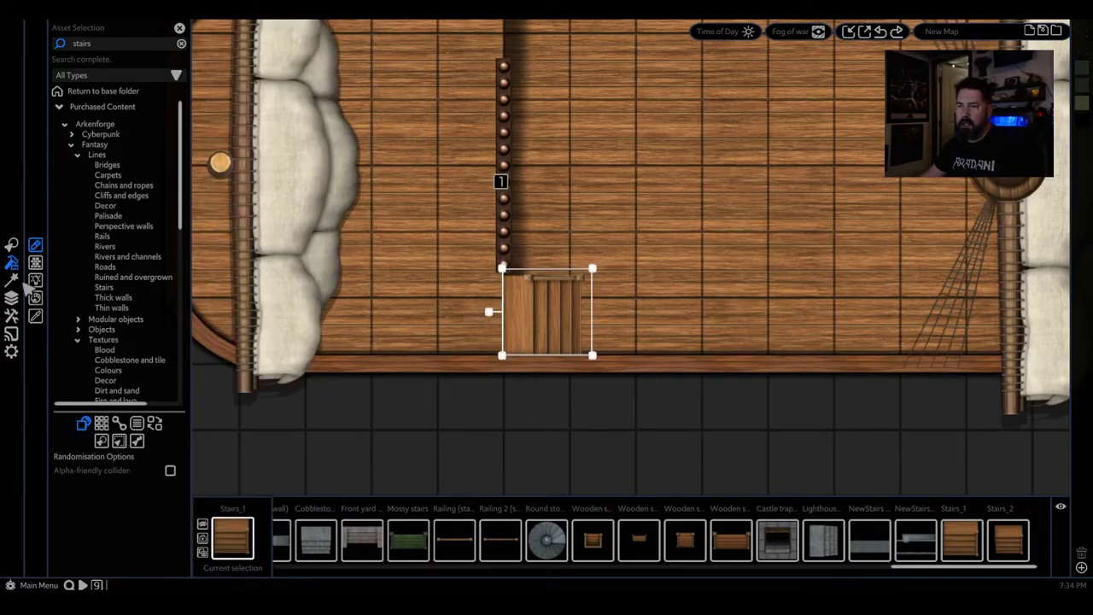
- Put the new lower staircase on the terrain layer
left_click(12, 297)
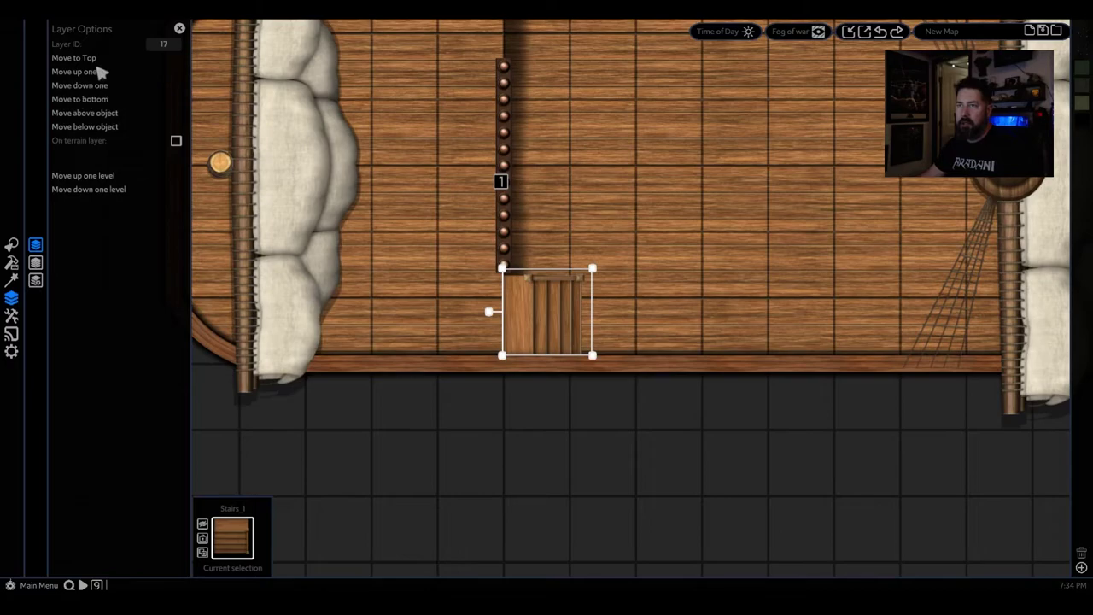
left_click(176, 143)
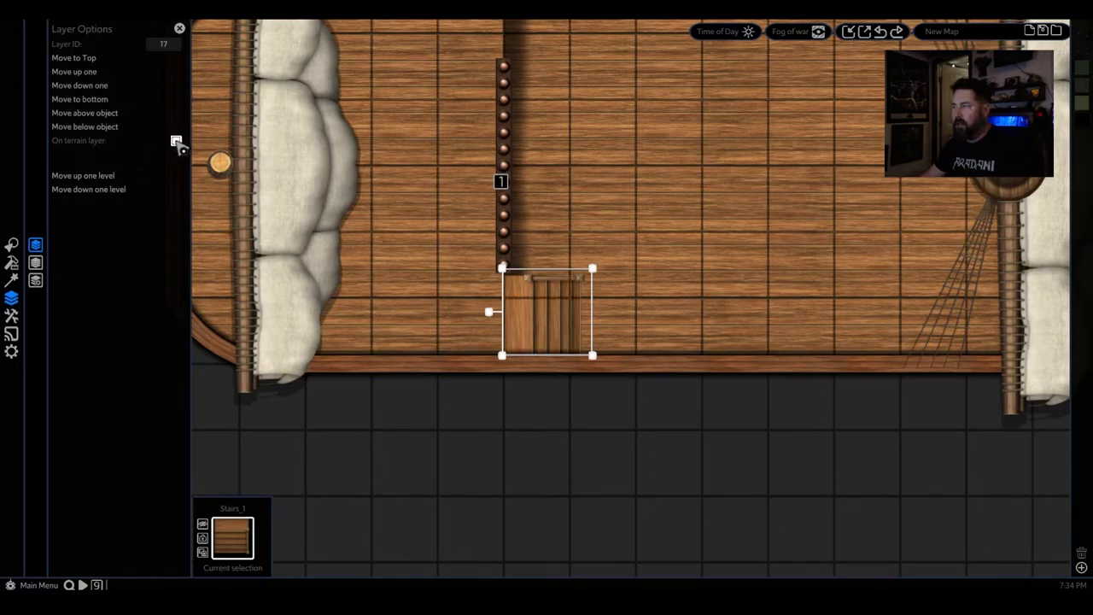
scroll(627, 346, "down", 1)
left_click(632, 344)
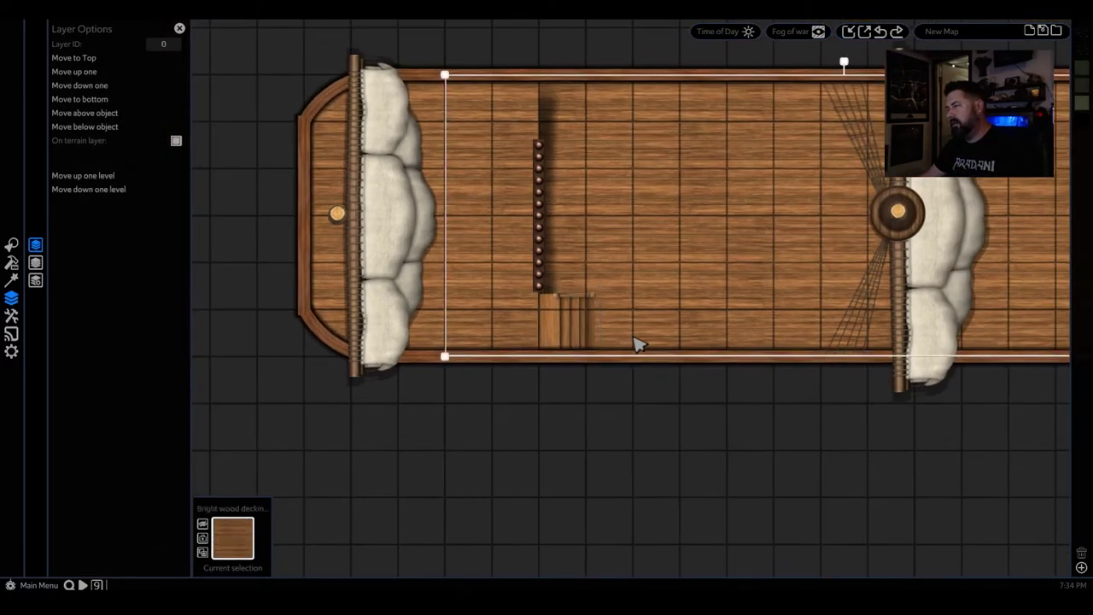
- Lower the map grid's opacity to 24
scroll(636, 343, "up", 3)
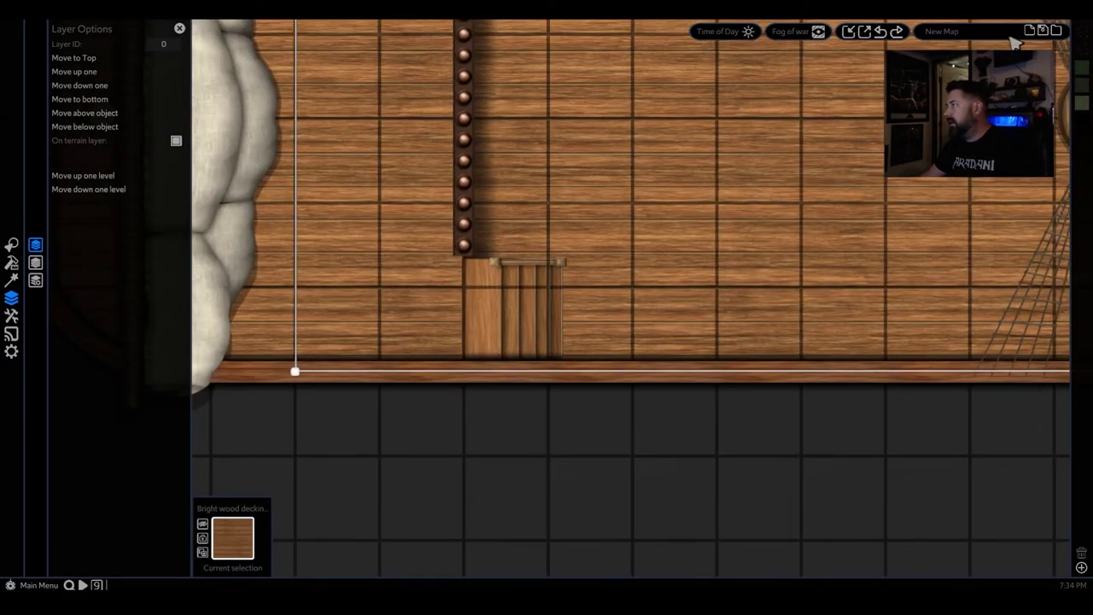
left_click(11, 351)
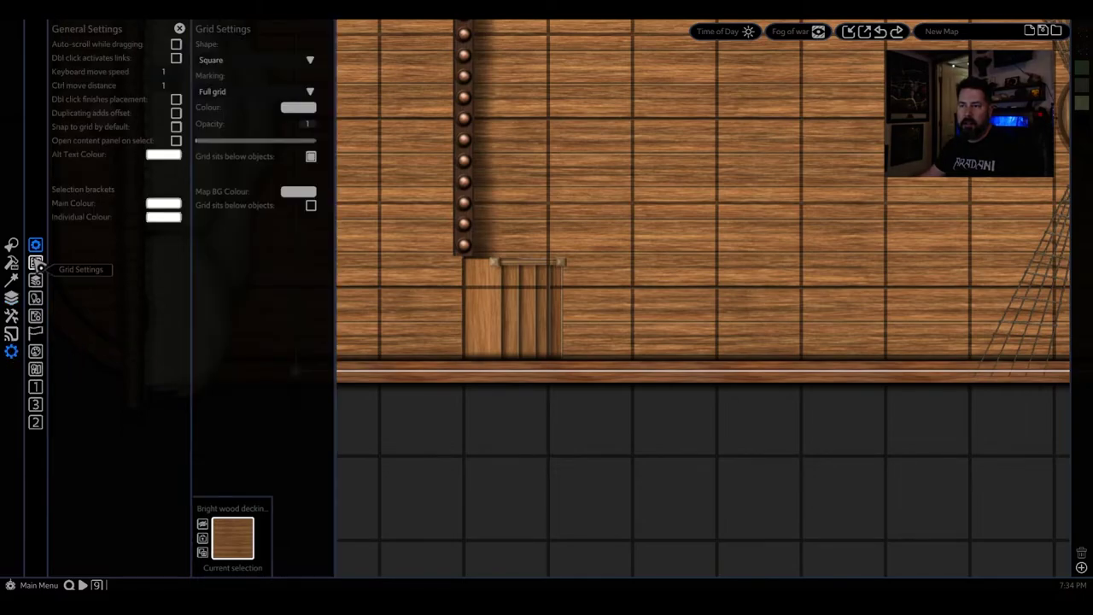
left_click(37, 262)
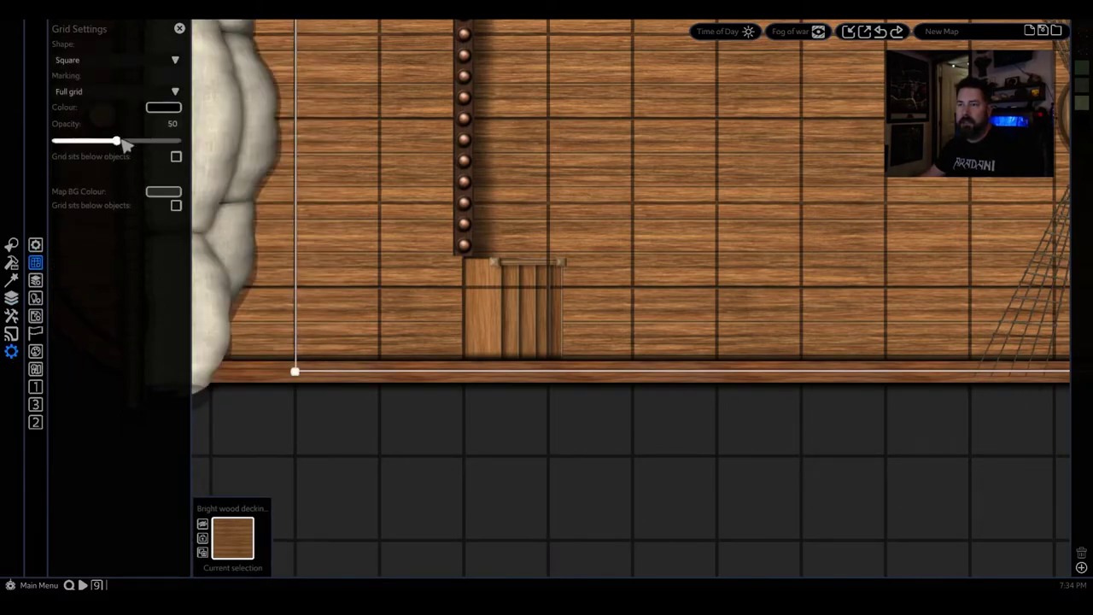
left_click_drag(120, 143, 80, 144)
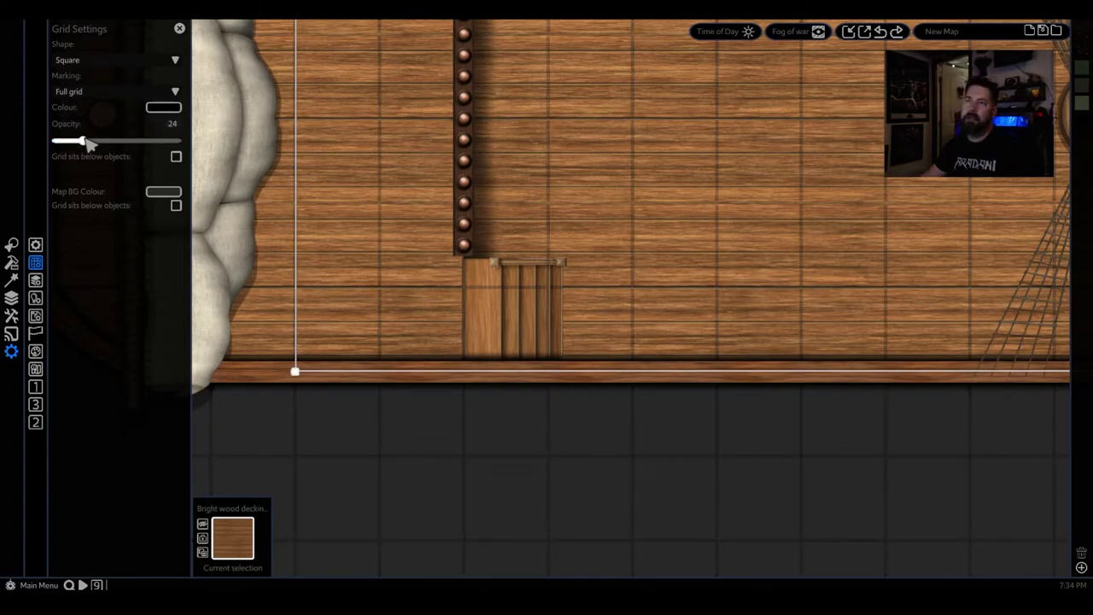
- Duplicate the lower Stairs_1 staircase and align the copy between the railing's upper end and the upper hull wall
left_click(13, 278)
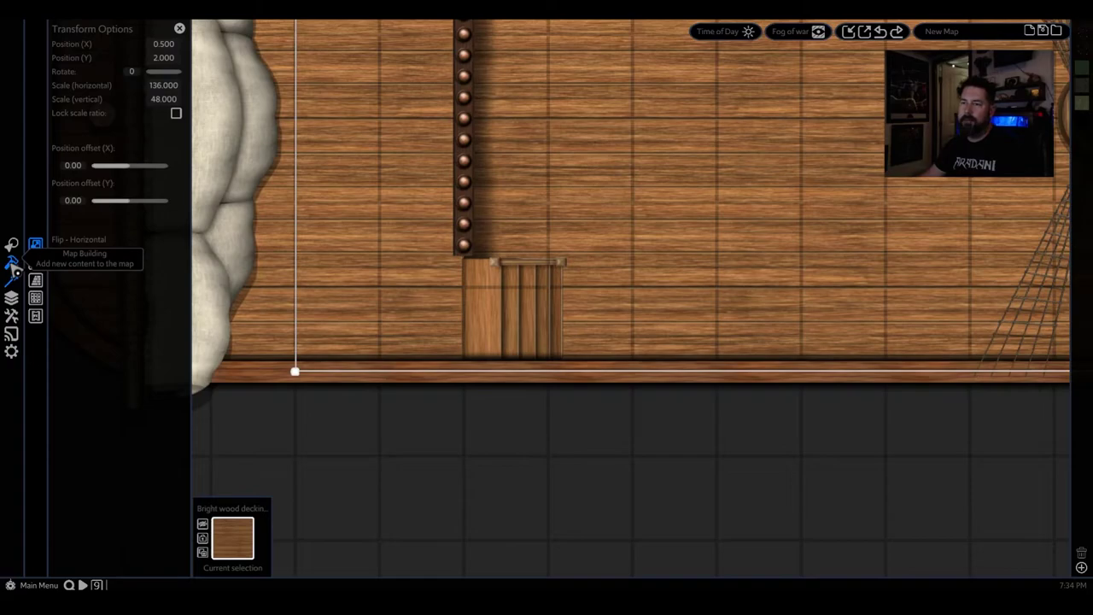
left_click(13, 263)
scroll(467, 340, "down", 3)
left_click(482, 329)
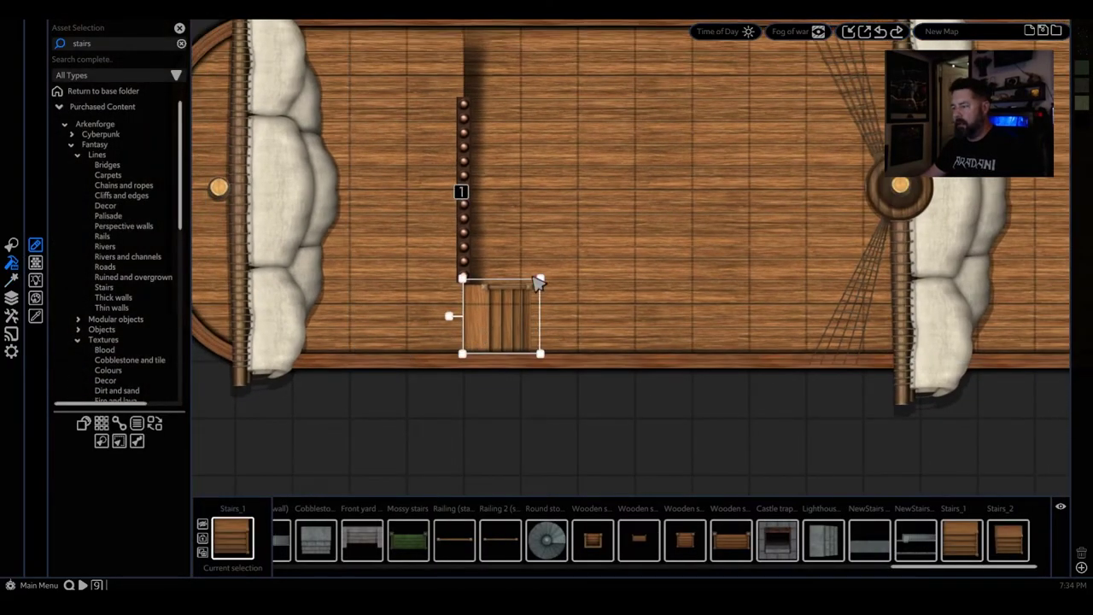
middle_click_drag(535, 229, 519, 412)
left_click(462, 246)
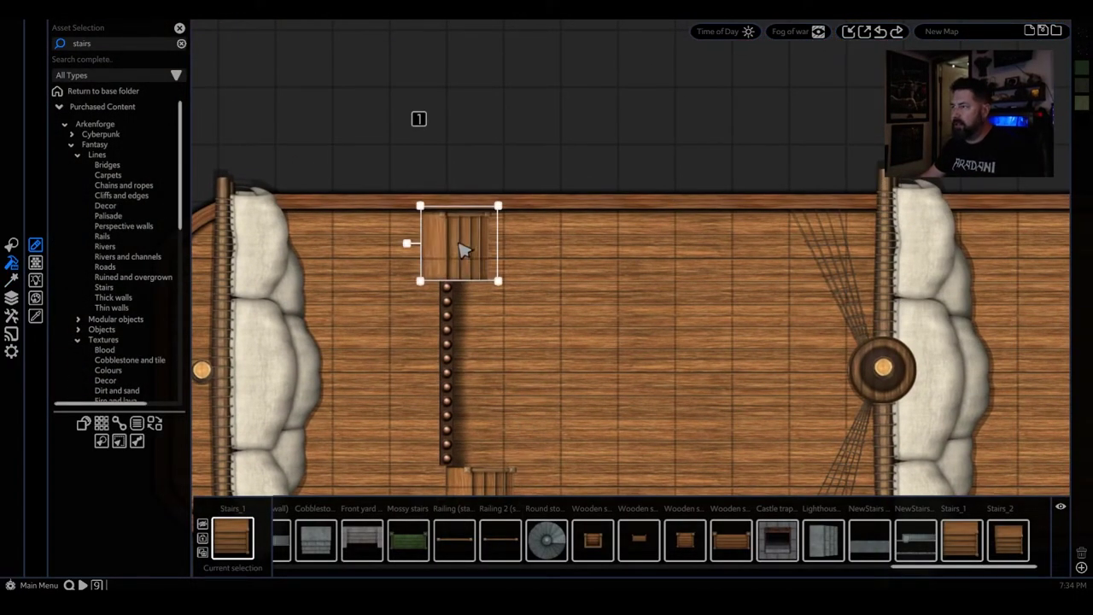
left_click_drag(459, 254, 478, 254)
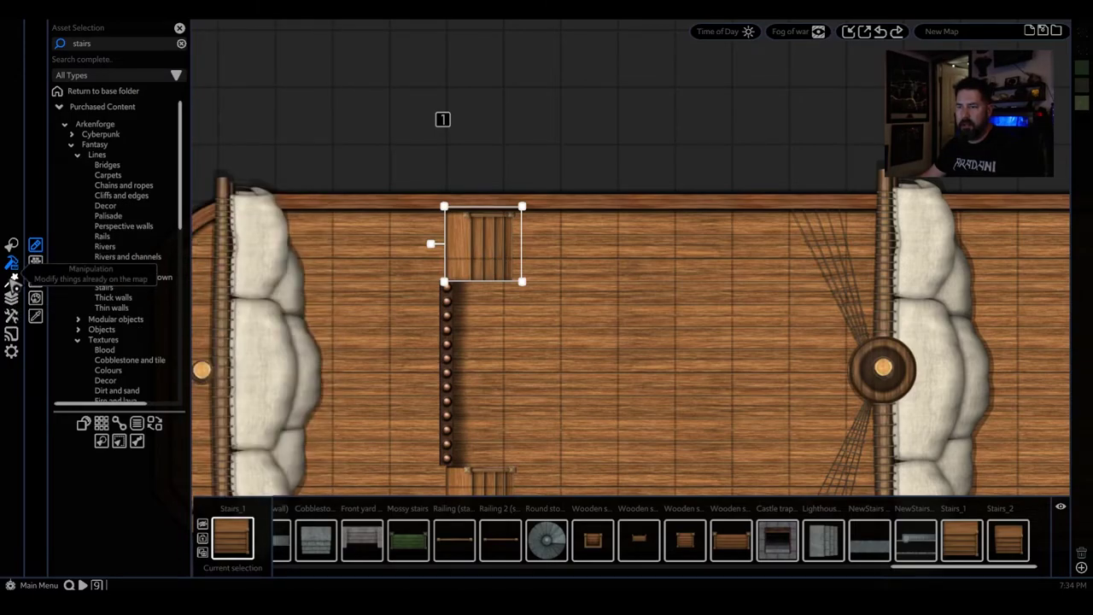
- Flip the upper staircase horizontally and shift it slightly down so that it meets the railing's upper end
left_click(12, 282)
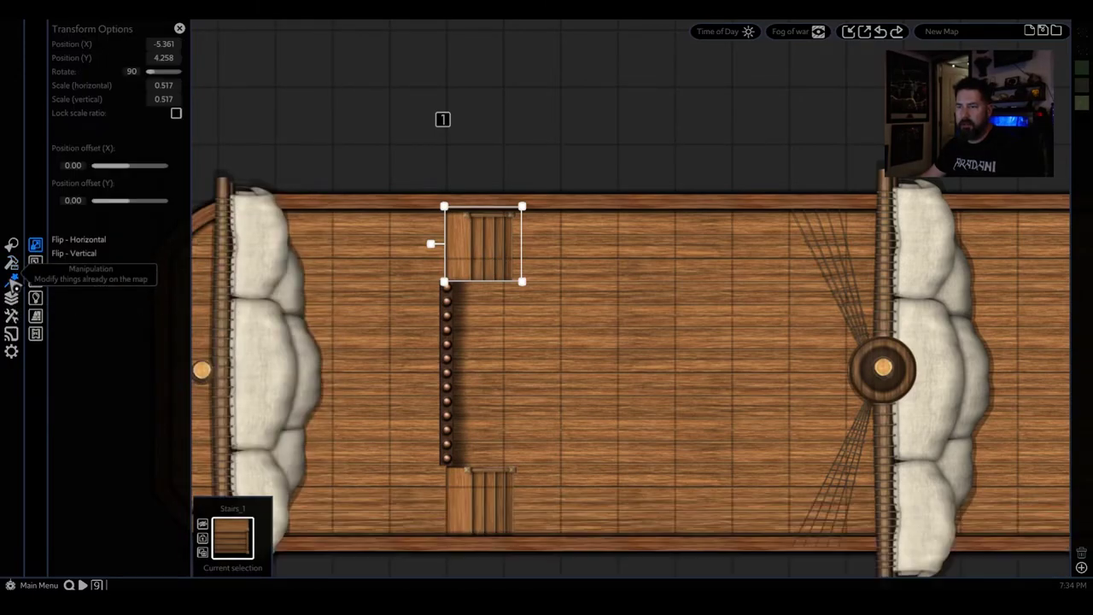
left_click(101, 244)
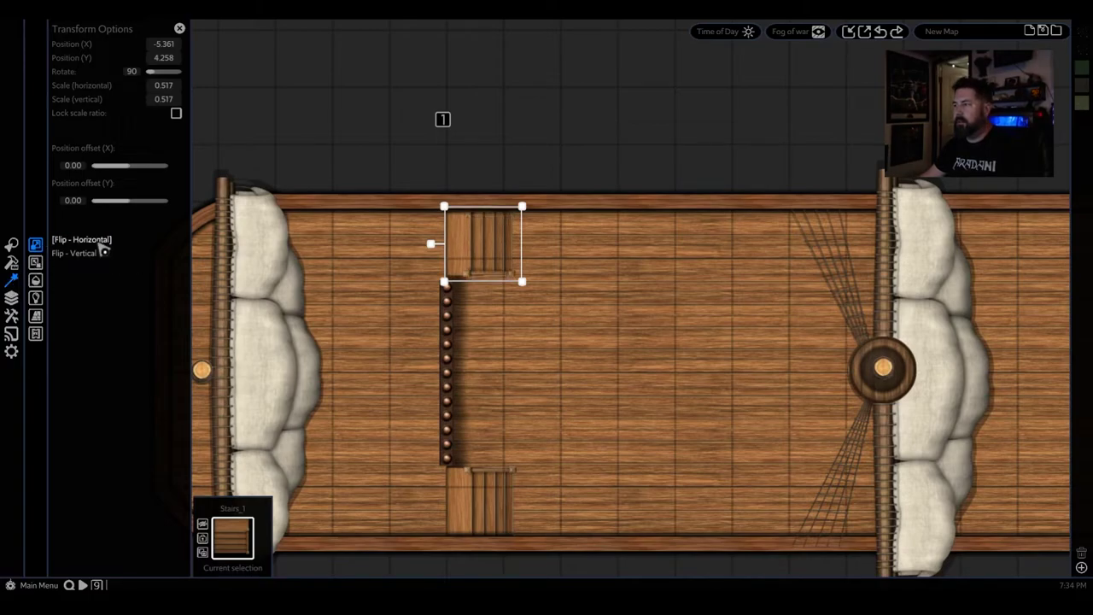
left_click(578, 366)
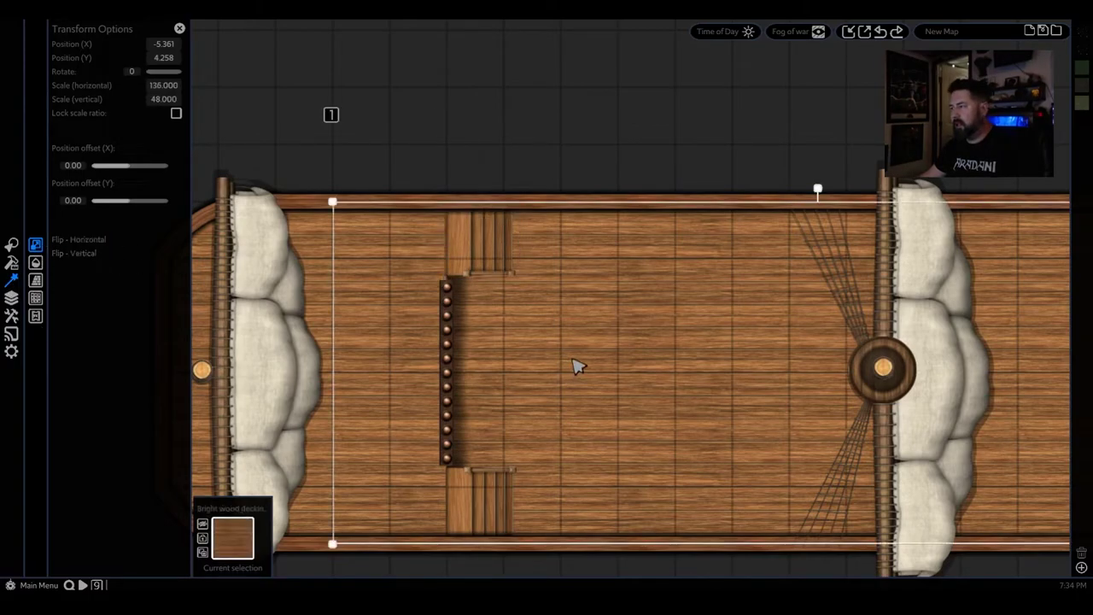
left_click(493, 258)
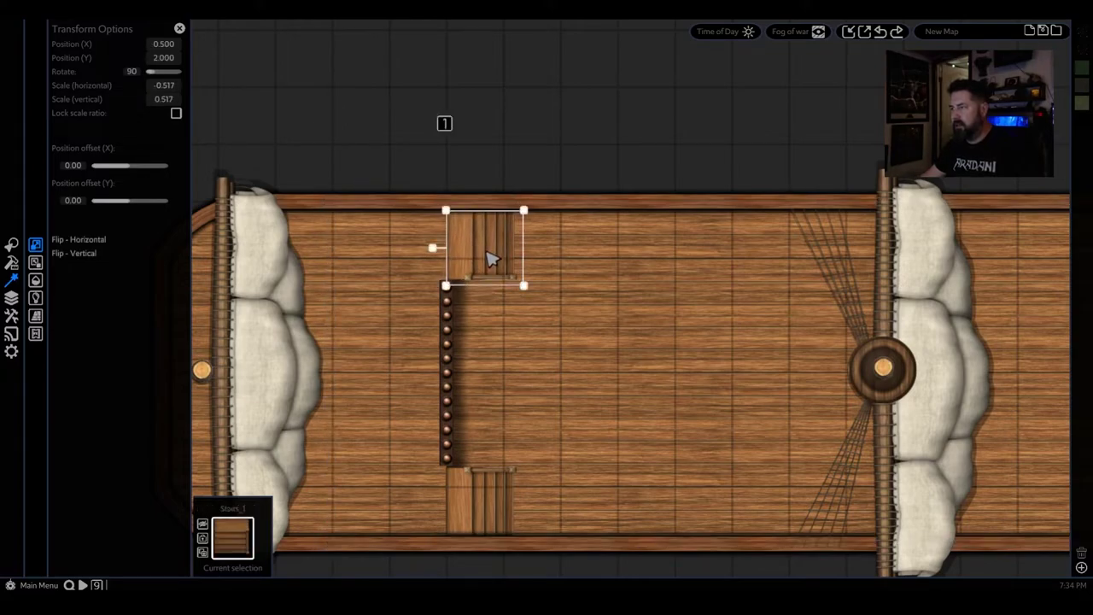
left_click(569, 402)
- Search the assets for "wheel"
scroll(581, 424, "down", 5)
middle_click_drag(693, 504, 507, 371)
scroll(503, 380, "down", 3)
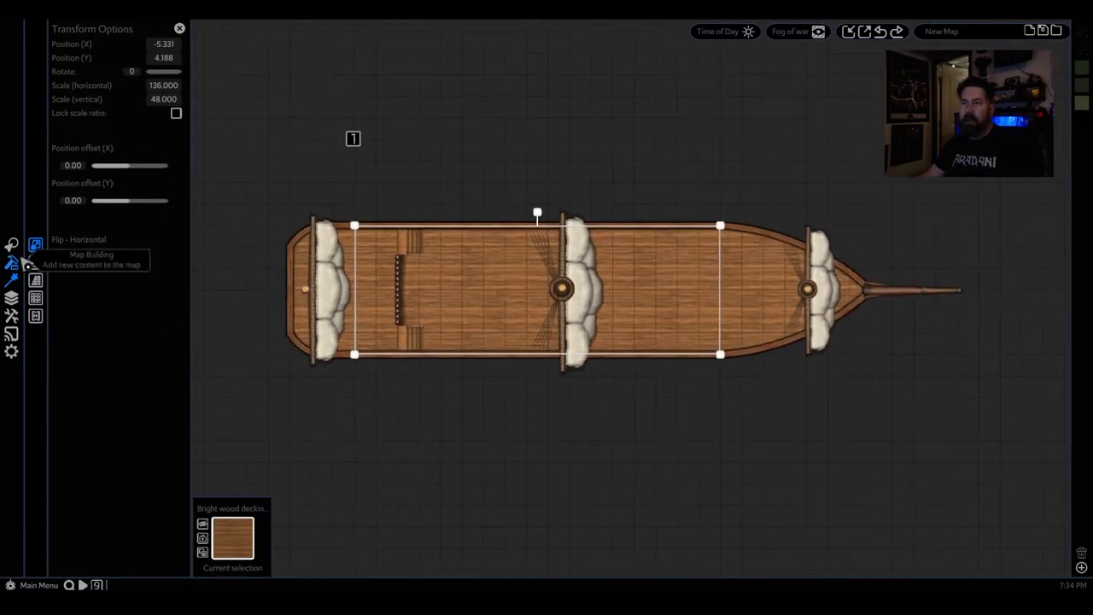
left_click(11, 262)
type("wheel")
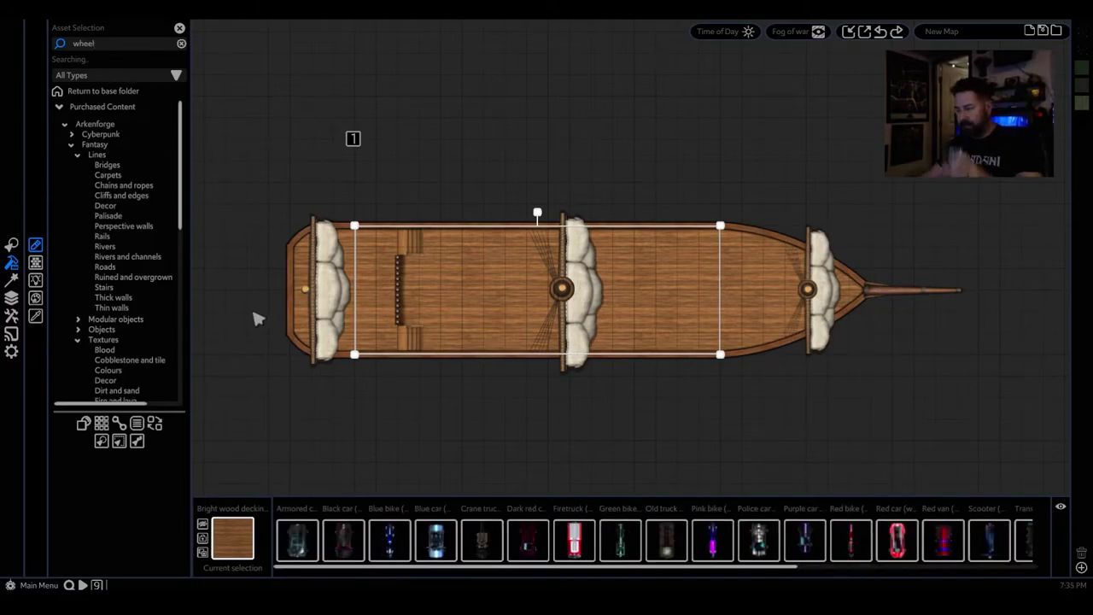
- Find the Ship wheel platform among the wheel assets and place it on the stern deck behind the railing
scroll(675, 529, "right", 1)
scroll(674, 529, "right", 6)
scroll(677, 533, "right", 6)
scroll(672, 529, "right", 3)
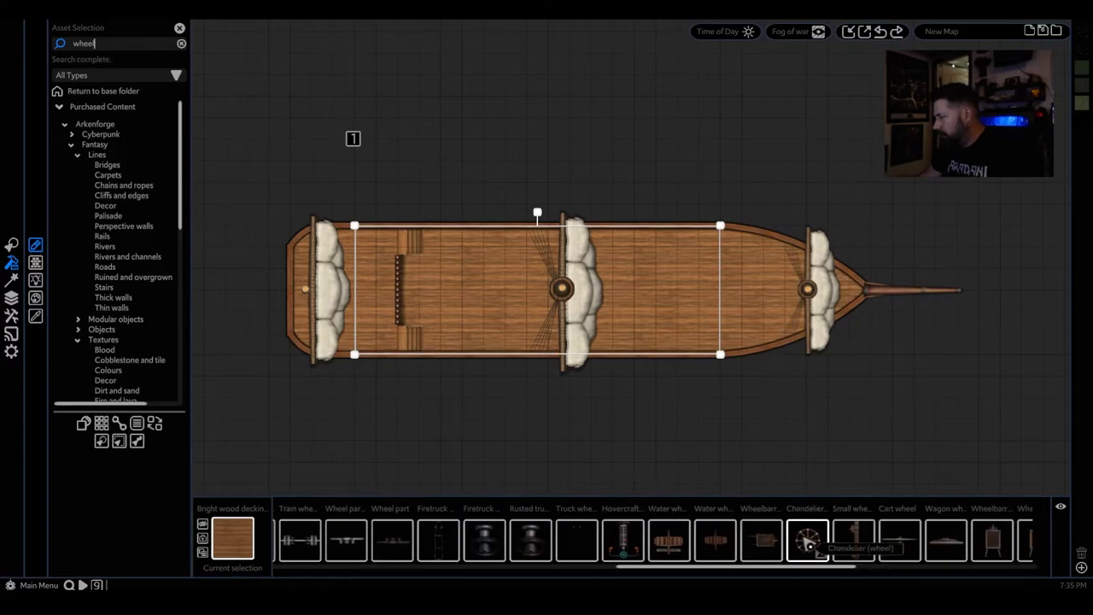
scroll(807, 543, "right", 3)
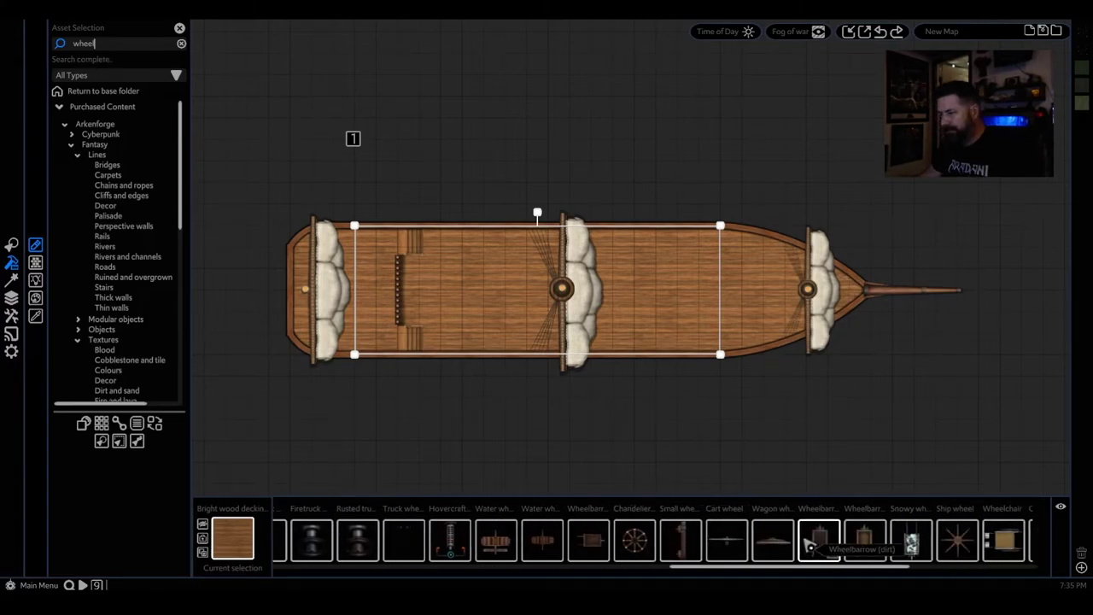
scroll(687, 553, "right", 6)
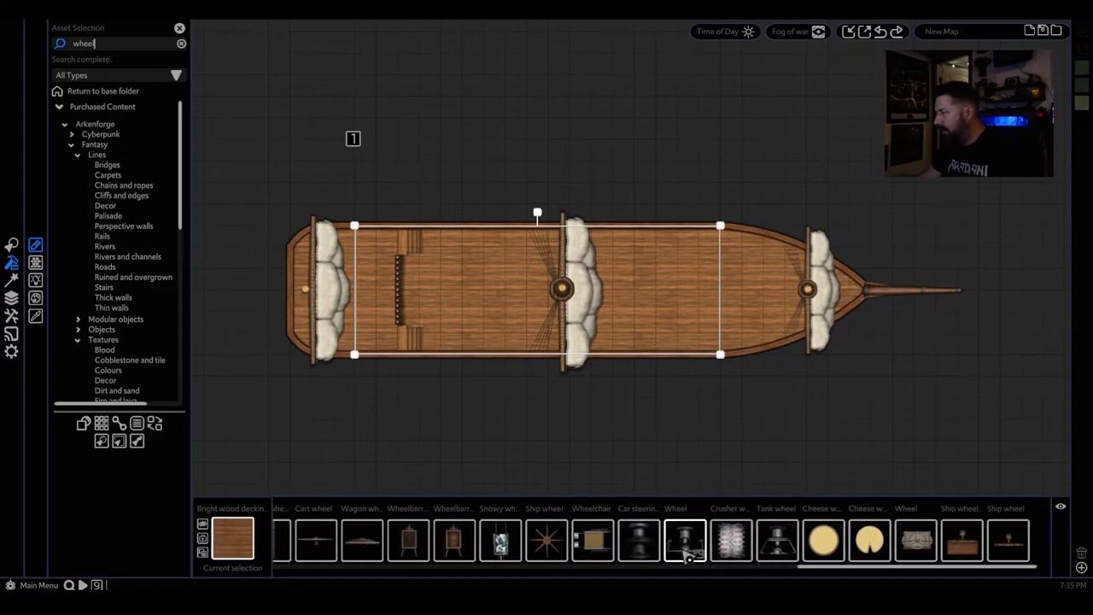
left_click(962, 540)
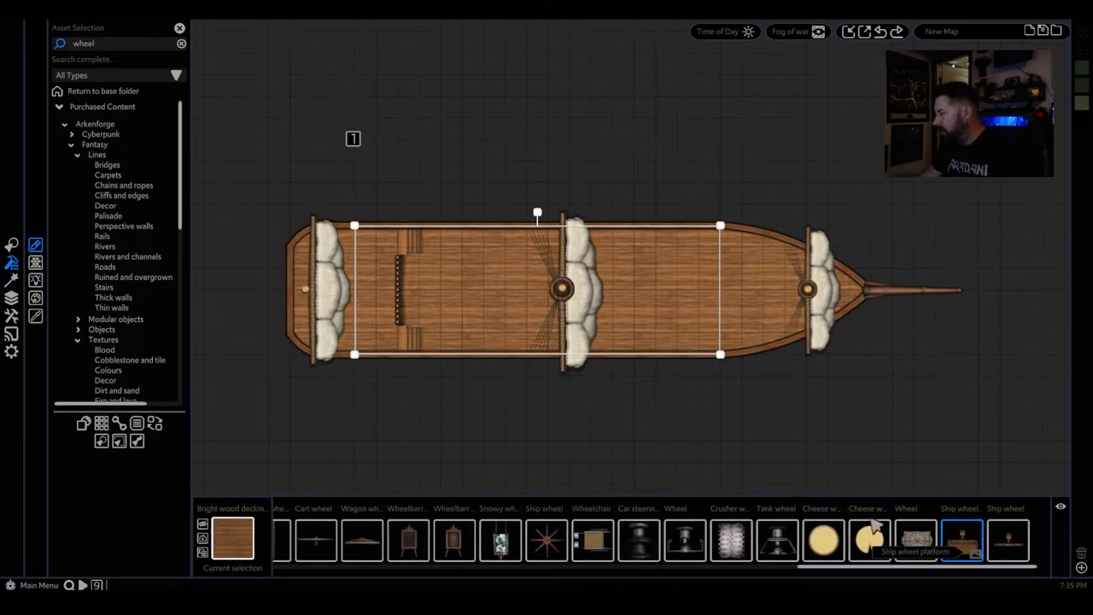
scroll(384, 303, "up", 5)
scroll(385, 304, "up", 2)
left_click(369, 262)
scroll(451, 324, "up", 2)
right_click(453, 326)
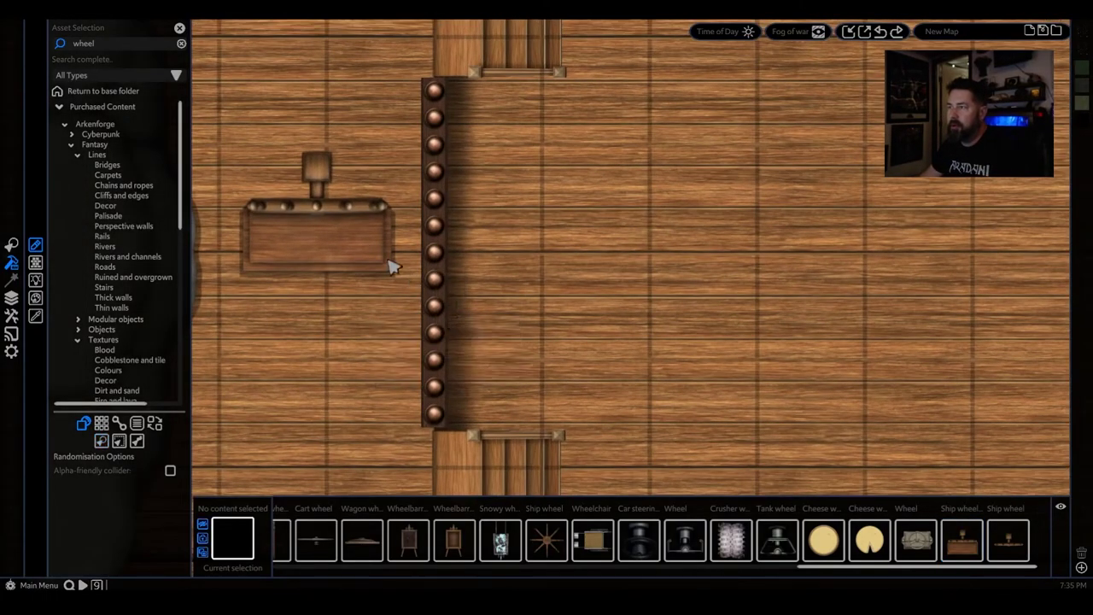
- Rotate the ship wheel platform 90° clockwise to face the bow and centre it just behind the stern deck railing
left_click(367, 255)
left_click_drag(315, 97, 393, 261)
left_click_drag(273, 205, 282, 244)
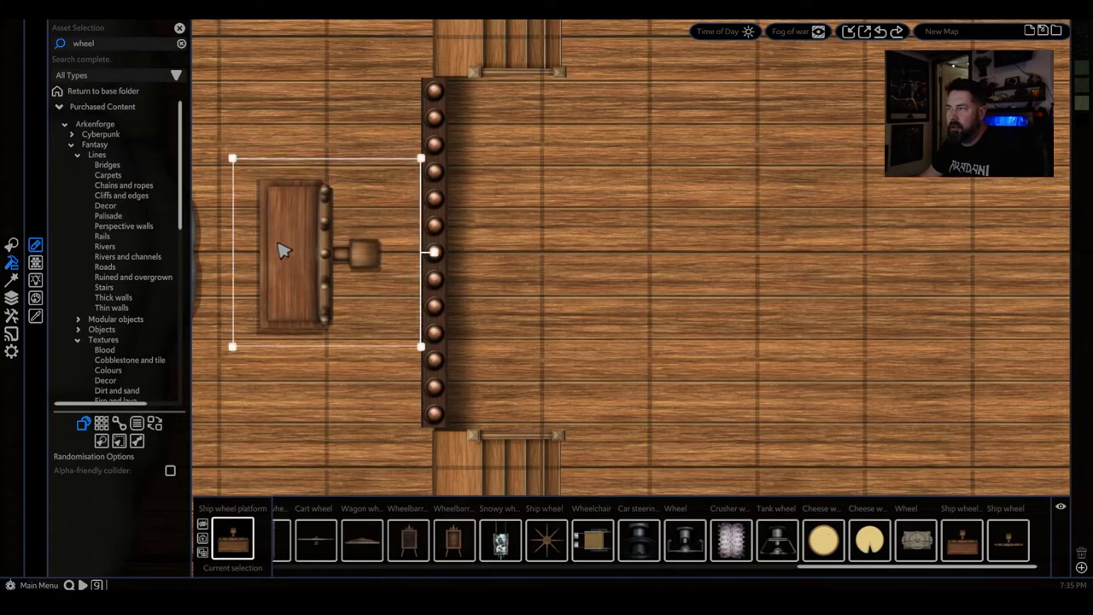
scroll(531, 307, "down", 2)
scroll(531, 308, "down", 1)
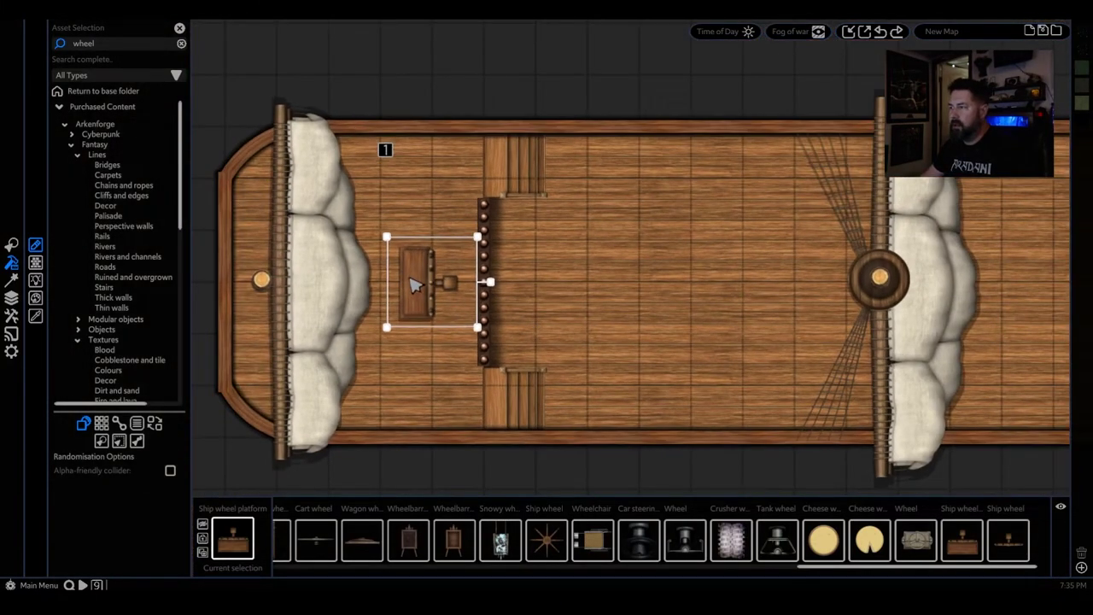
left_click_drag(414, 278, 428, 278)
left_click(668, 356)
scroll(683, 356, "down", 4)
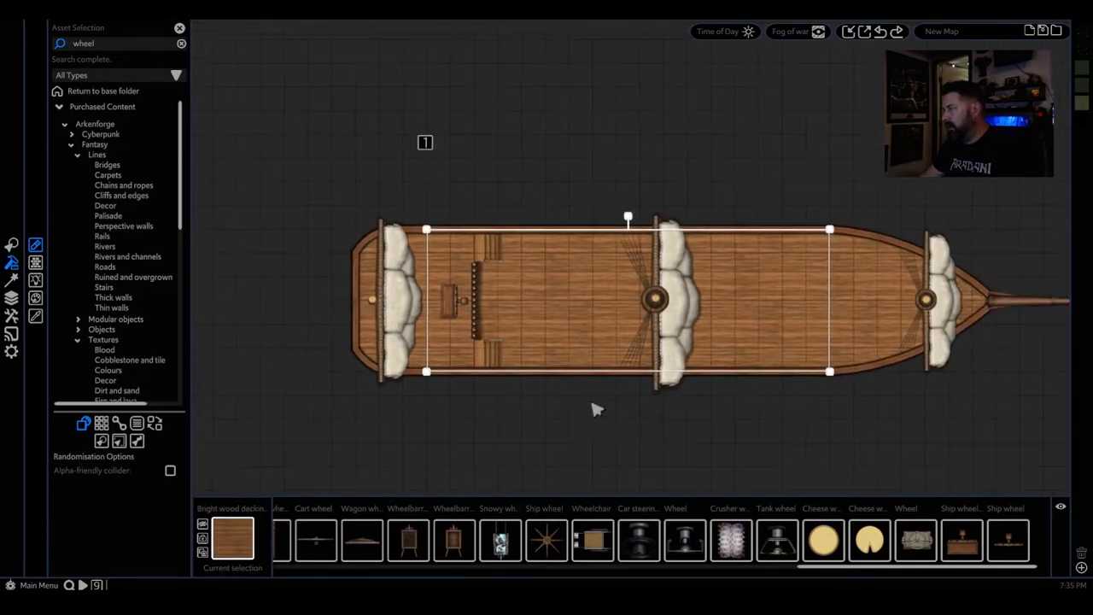
scroll(489, 393, "up", 1)
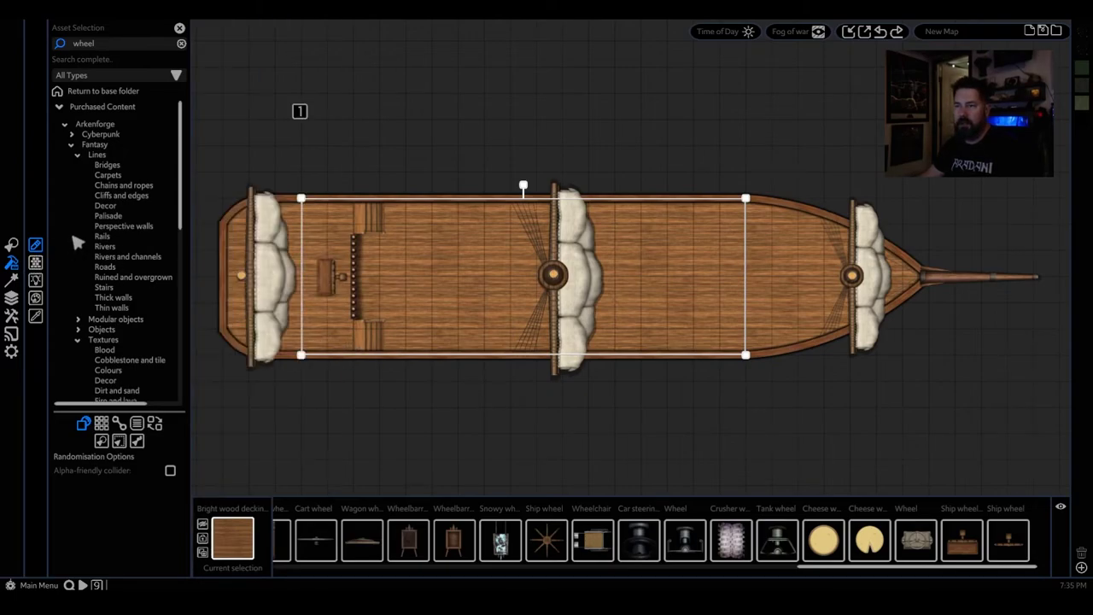
- Find the lattice hold asset in the custom Building folder and place it on the main deck
left_click(128, 91)
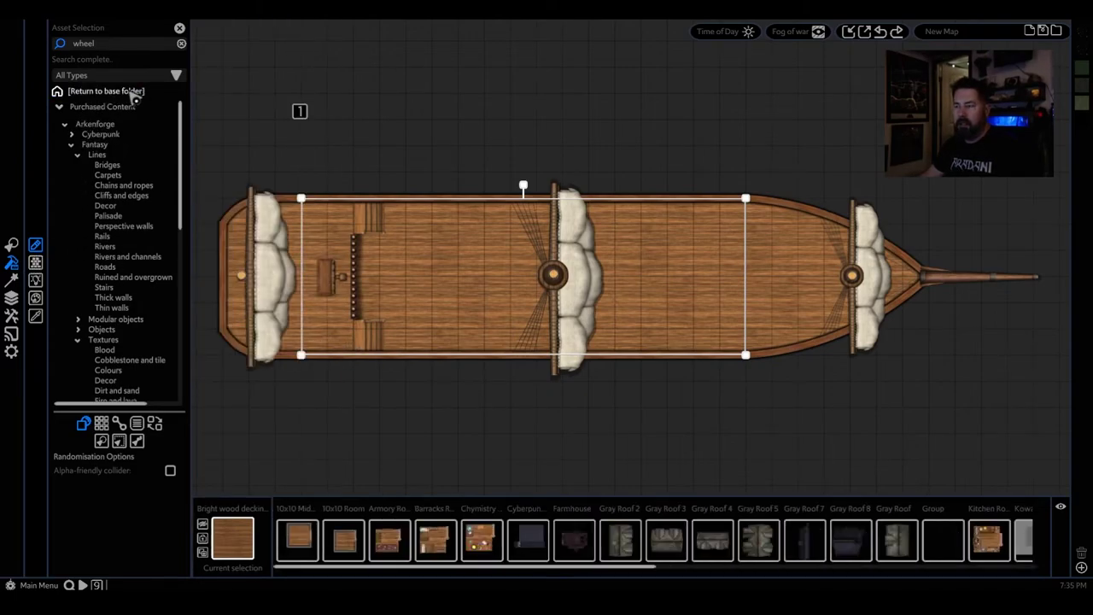
left_click(60, 109)
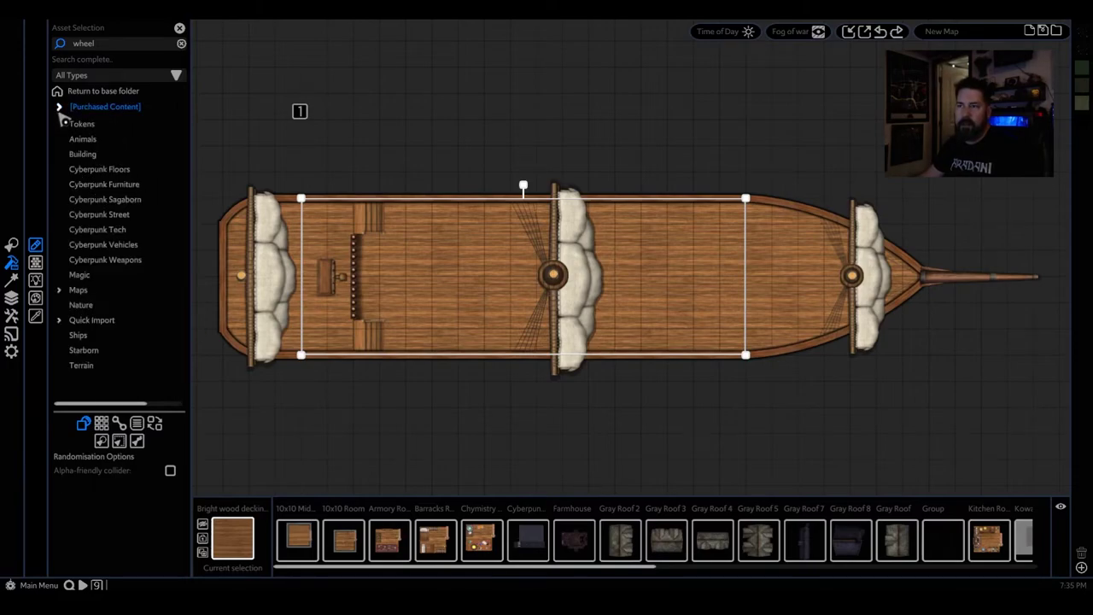
left_click(82, 352)
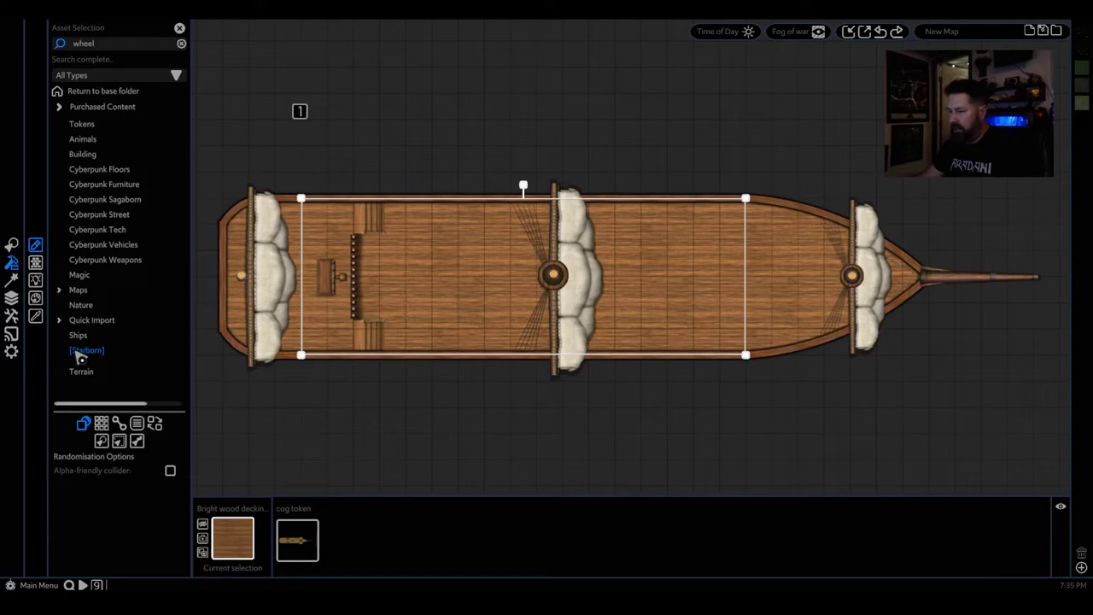
left_click(81, 335)
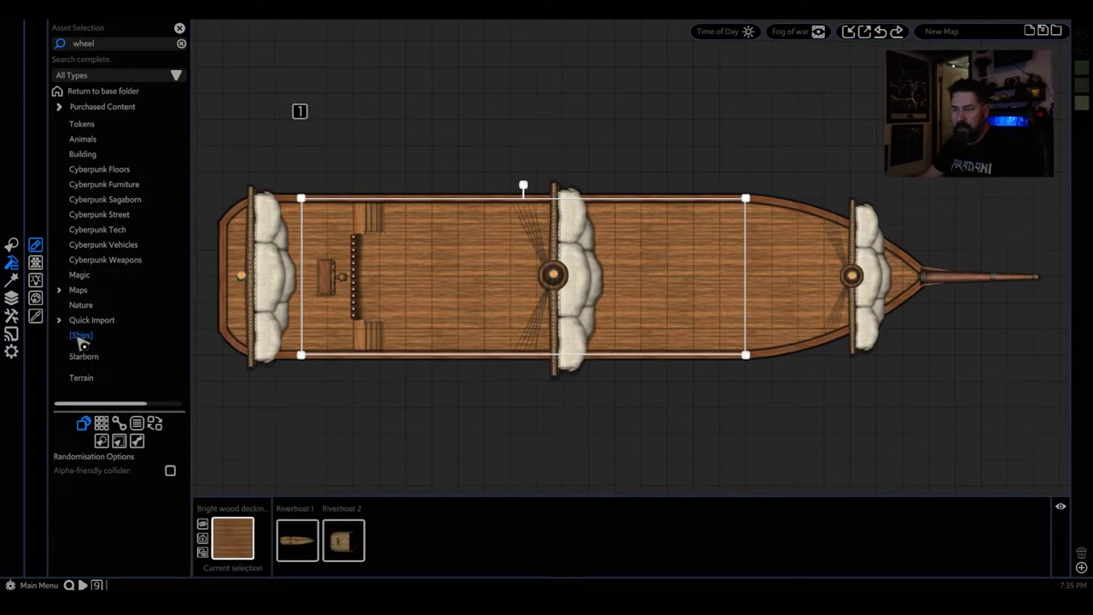
left_click(86, 152)
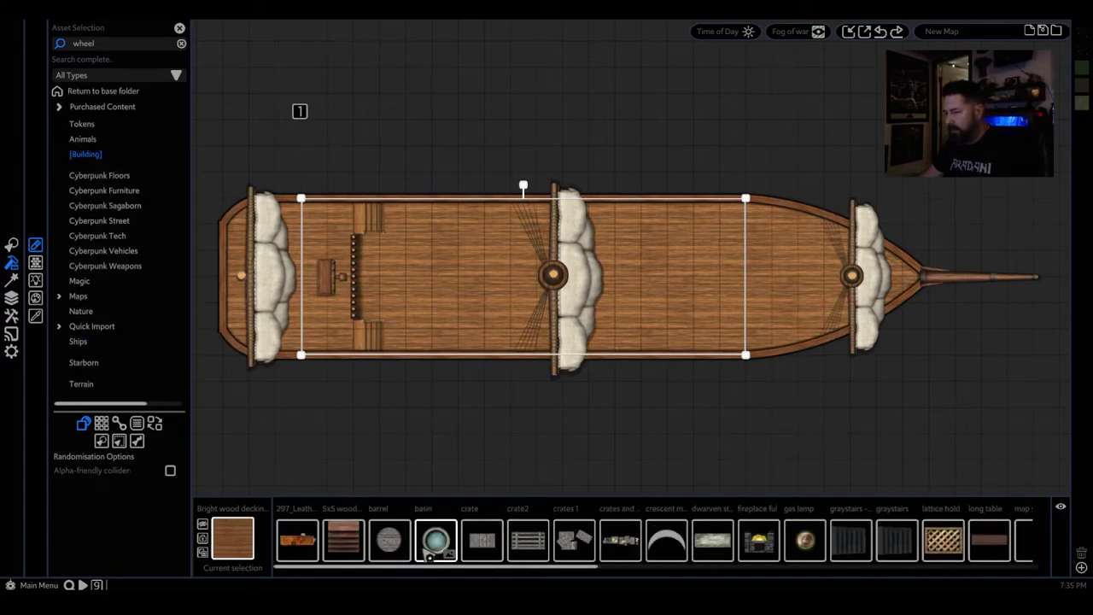
scroll(484, 555, "down", 2)
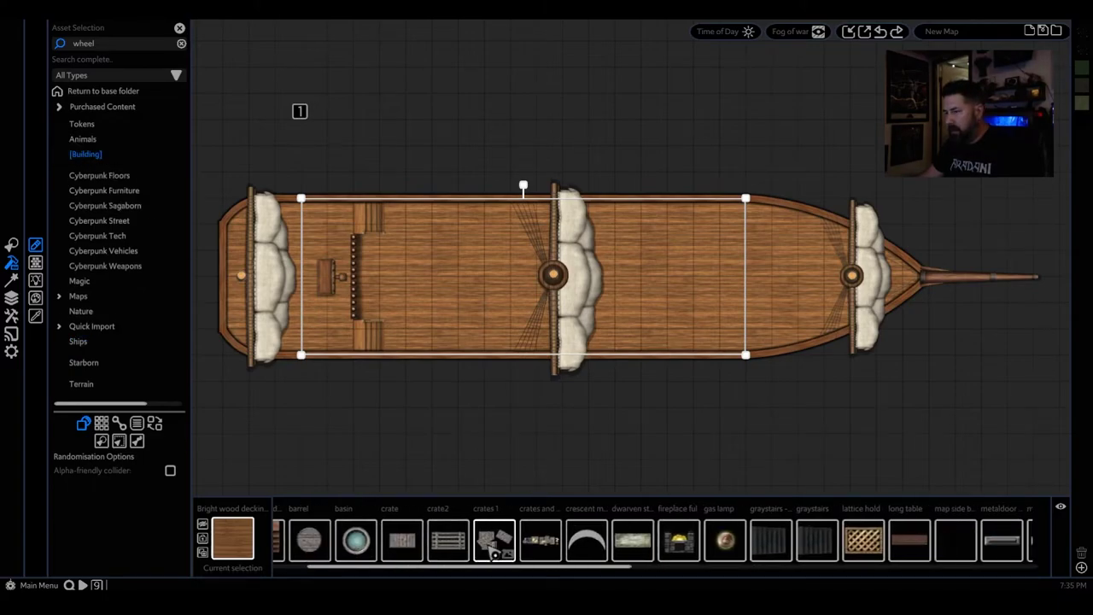
scroll(494, 553, "down", 4)
left_click(690, 540)
scroll(670, 280, "up", 2)
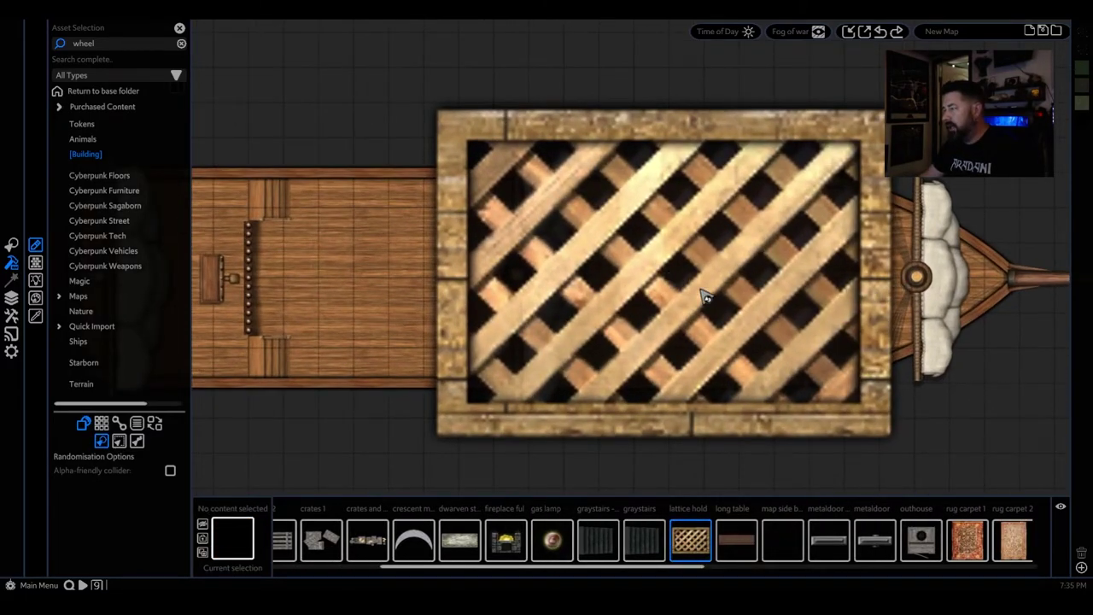
right_click(565, 272)
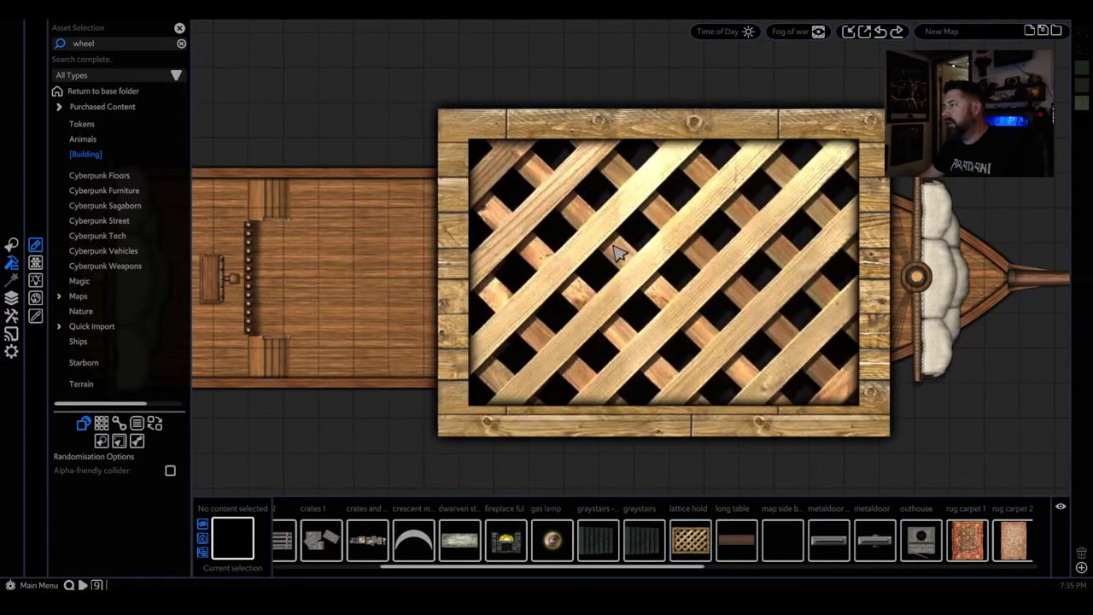
- Scale the lattice hold down to a small hatch and centre it on the deck between the main mast and foremast
left_click(620, 251)
left_click_drag(424, 92, 731, 378)
left_click_drag(822, 394, 636, 262)
left_click_drag(595, 221, 632, 277)
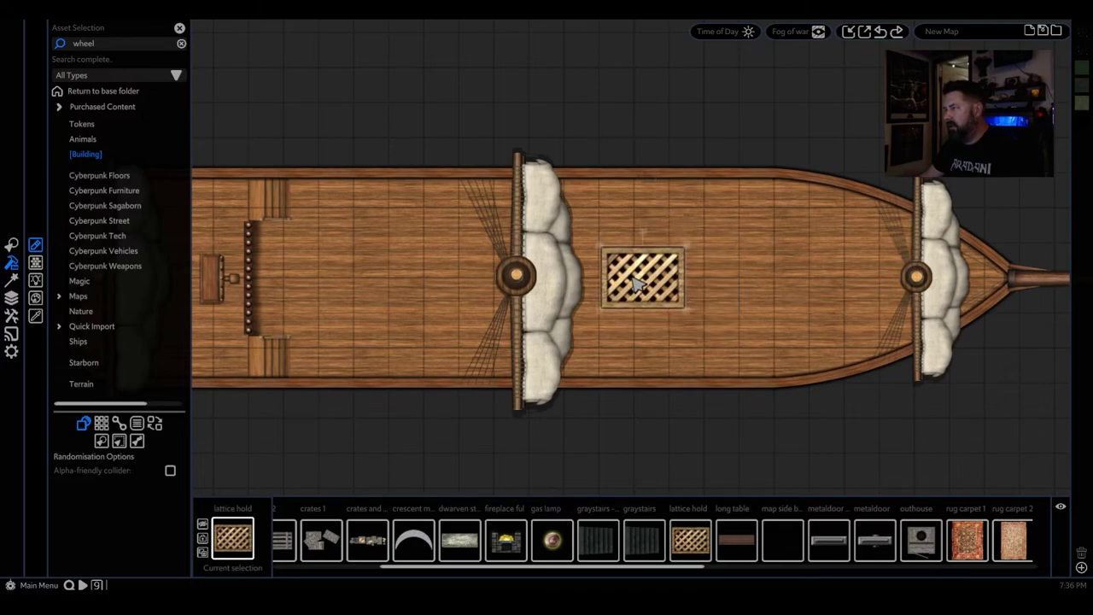
left_click(636, 286)
left_click(633, 381, "shift")
scroll(632, 381, "down", 2)
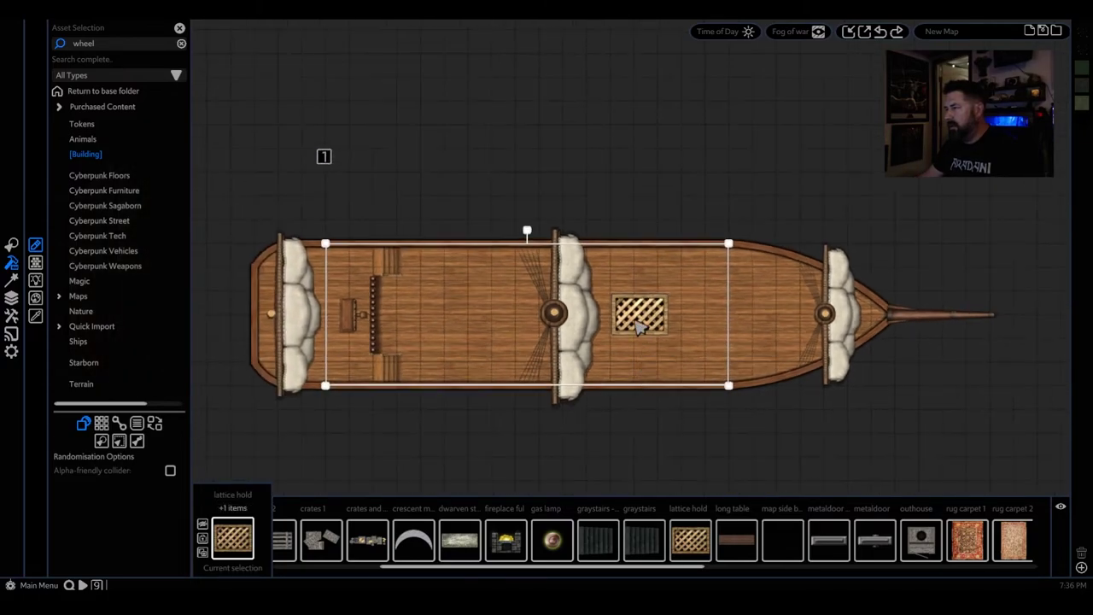
left_click(634, 314)
key("1")
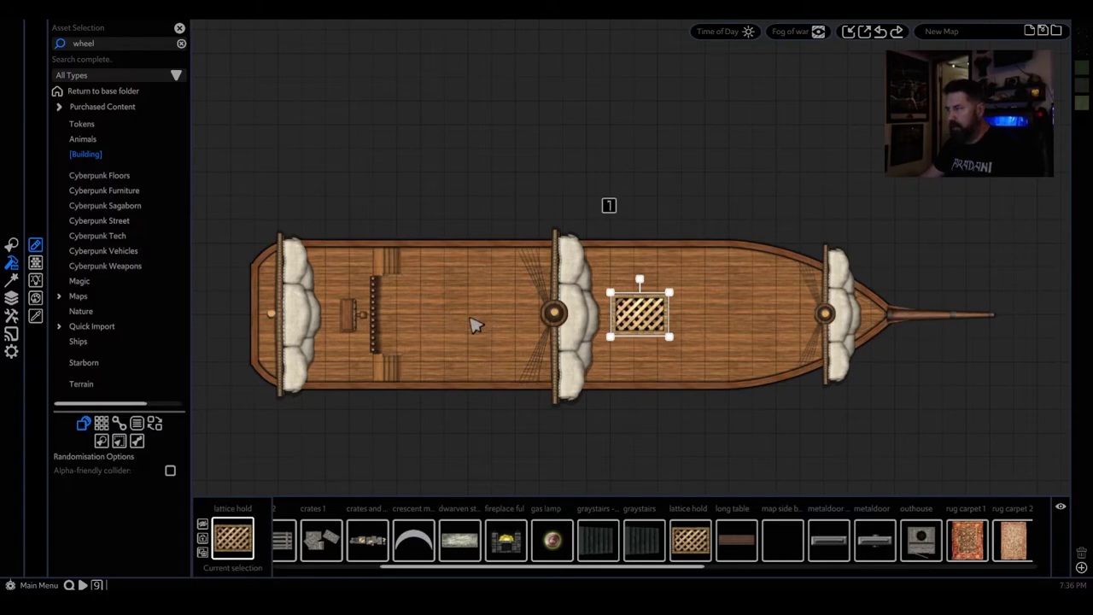
key("ctrl+v")
left_click(677, 329)
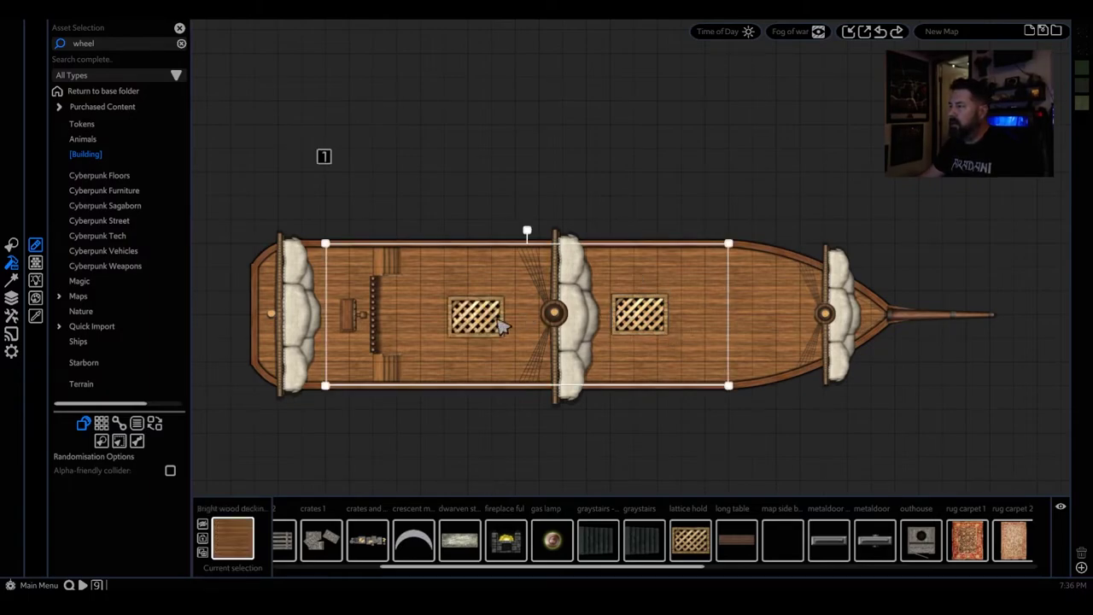
left_click(486, 325)
key("Delete")
- Set the lattice hold's colour saturation to 54 and its brightness to 46
left_click(658, 332)
scroll(666, 346, "up", 3)
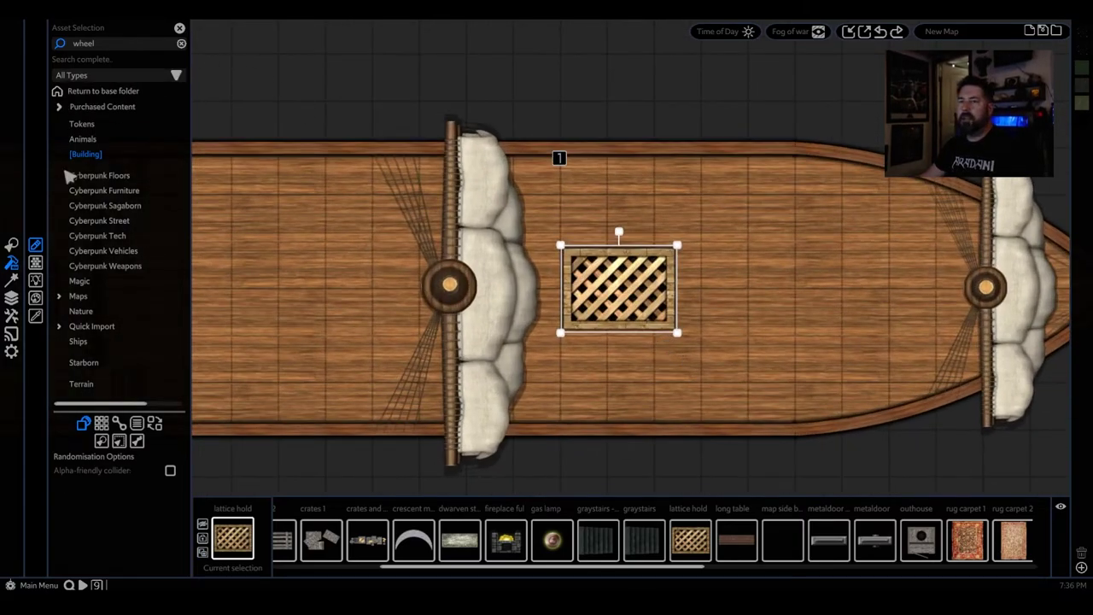
left_click(12, 279)
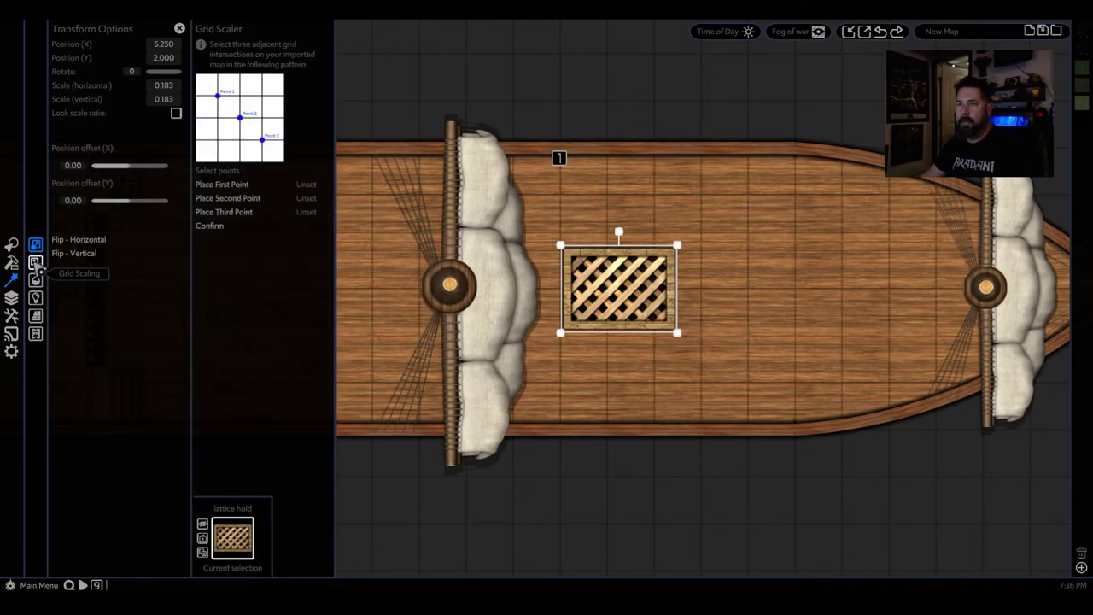
mouse_move(35, 278)
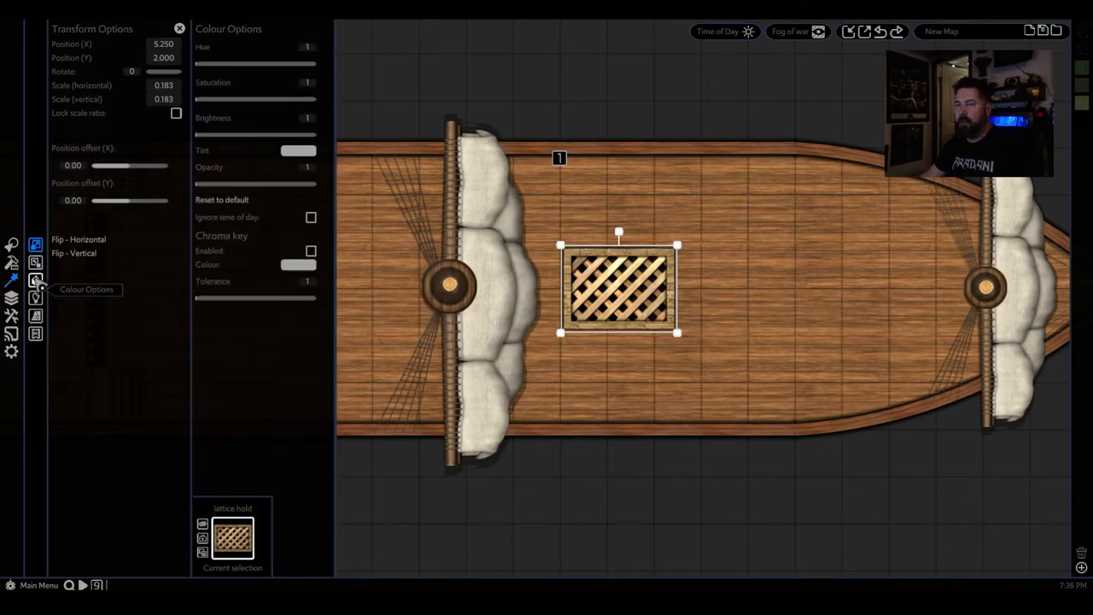
left_click(35, 282)
left_click_drag(116, 99, 107, 100)
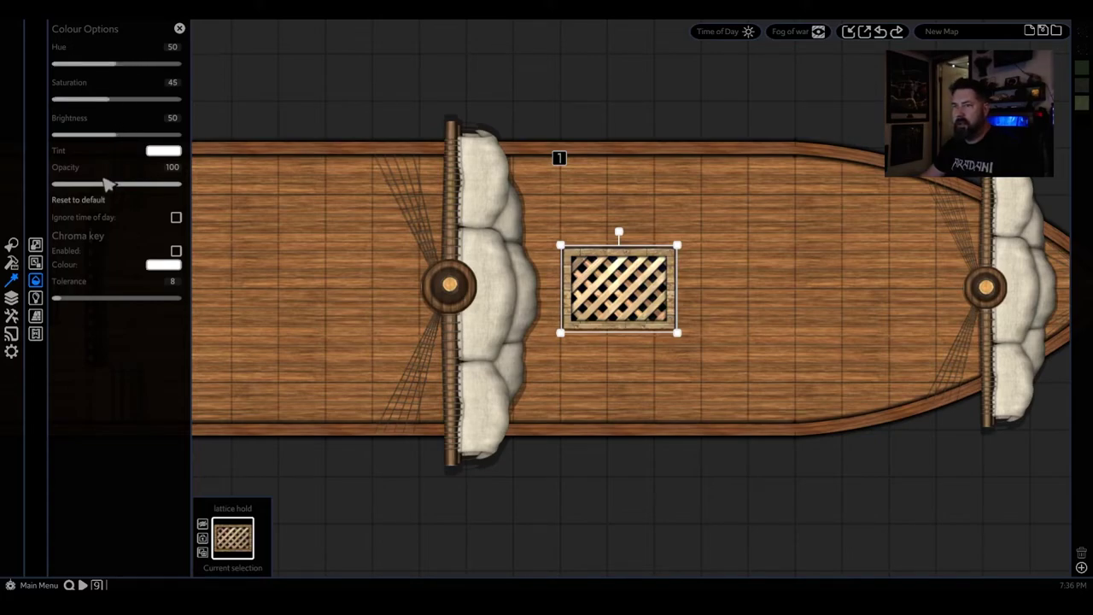
mouse_move(122, 130)
left_mouse_down()
mouse_move(104, 139)
mouse_move(128, 101)
left_mouse_up()
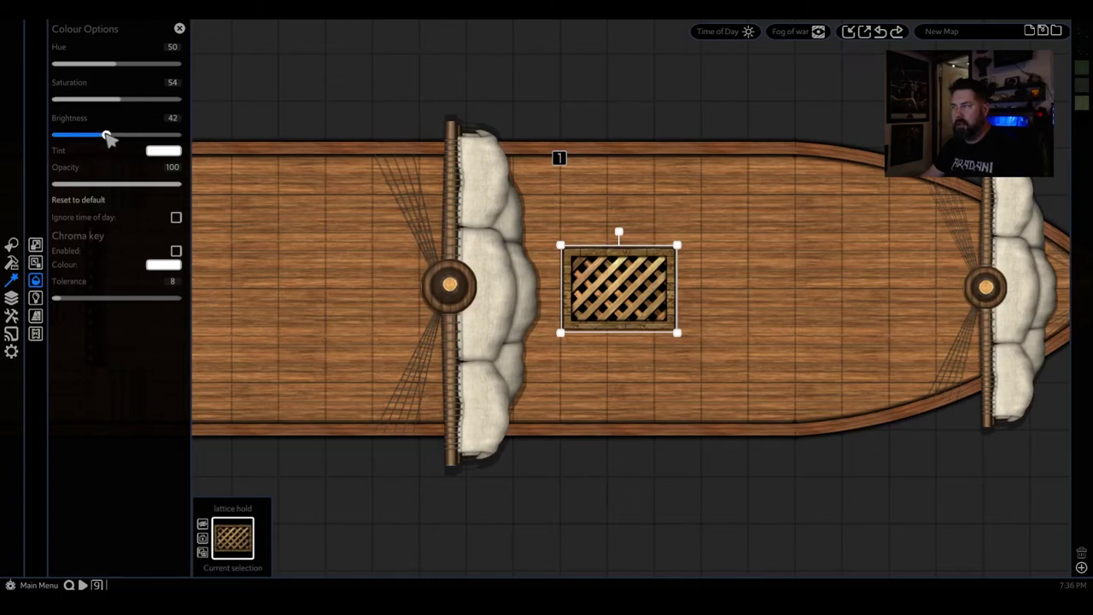
left_click_drag(108, 136, 113, 139)
scroll(461, 292, "down", 2)
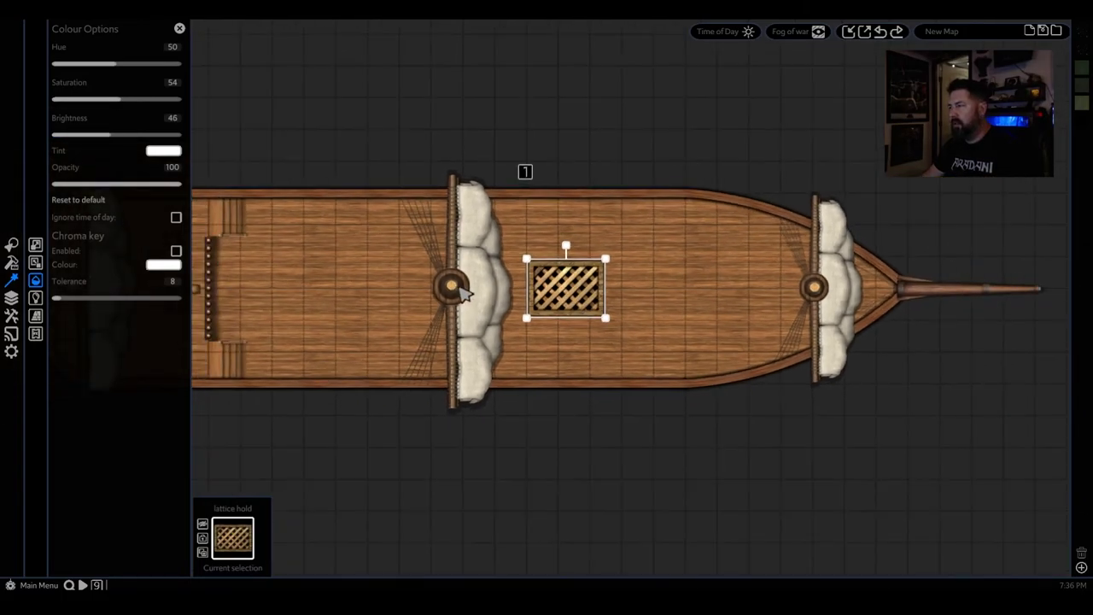
- Set the lattice hold's opacity to 92 and its hue to 49
mouse_move(175, 185)
left_mouse_down()
mouse_move(143, 187)
mouse_move(155, 189)
left_mouse_up()
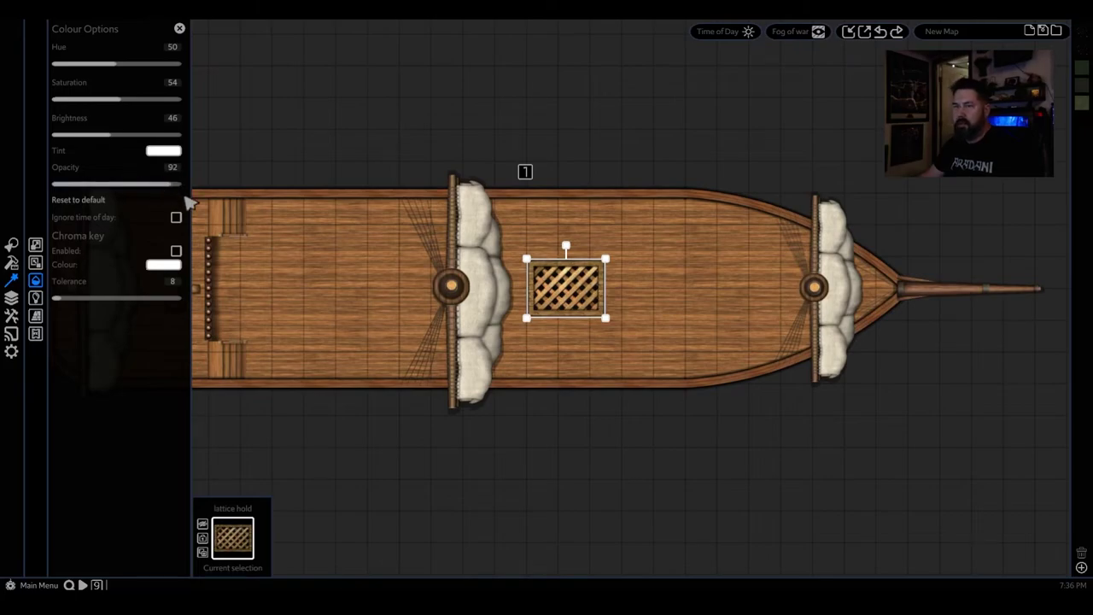
left_click_drag(117, 66, 117, 69)
scroll(378, 249, "down", 2)
left_click(565, 348)
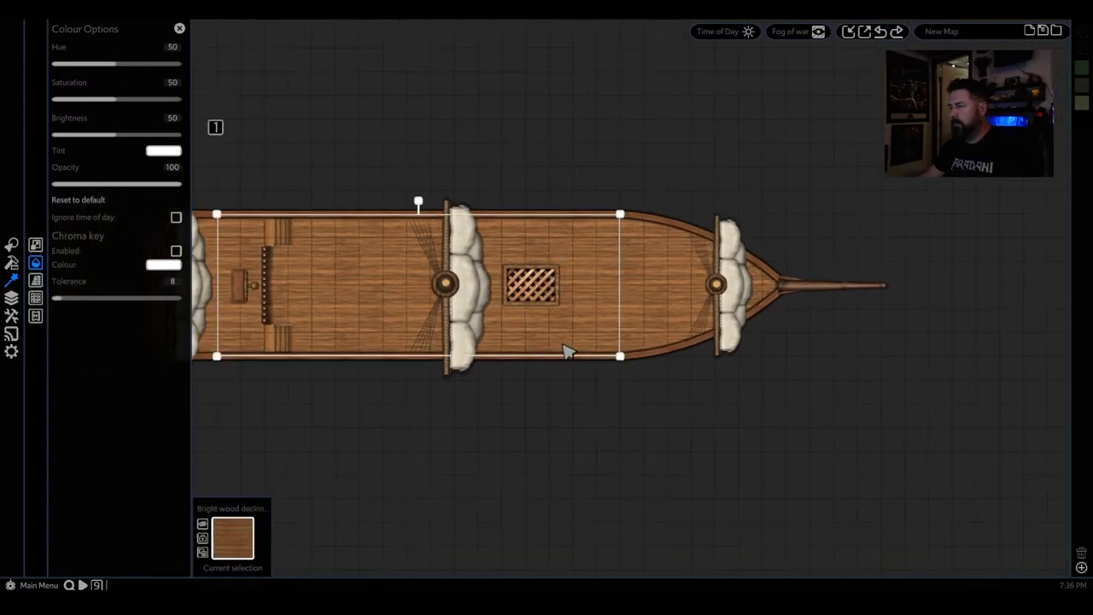
- Duplicate the recoloured lattice hold and centre the copy on the deck between the stern railing and the main mast
left_click(527, 292)
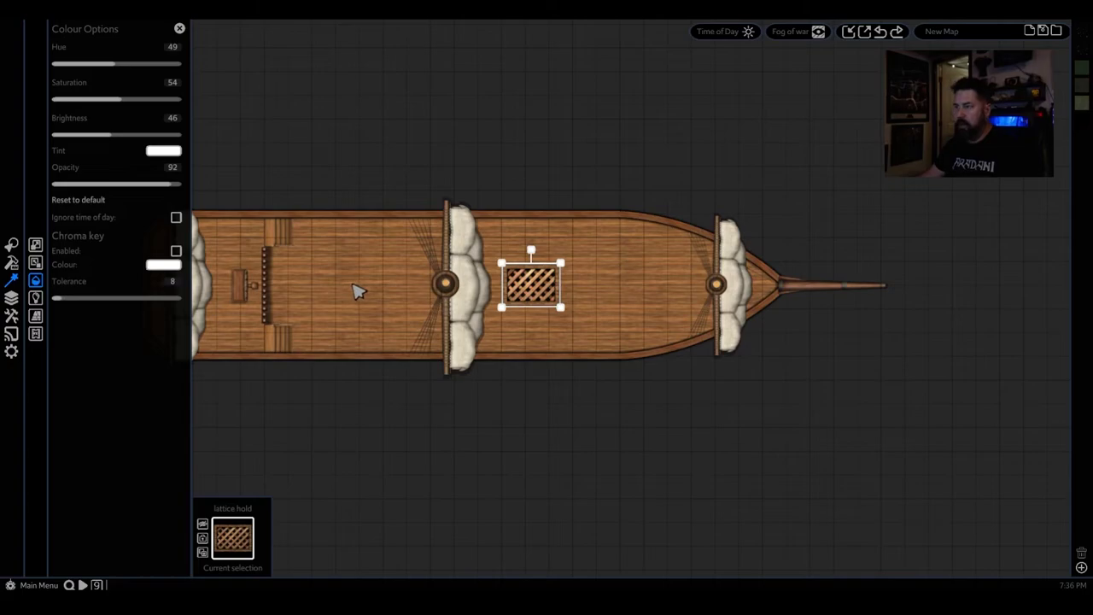
key("ctrl+v")
left_click(357, 287)
left_click_drag(349, 287, 365, 286)
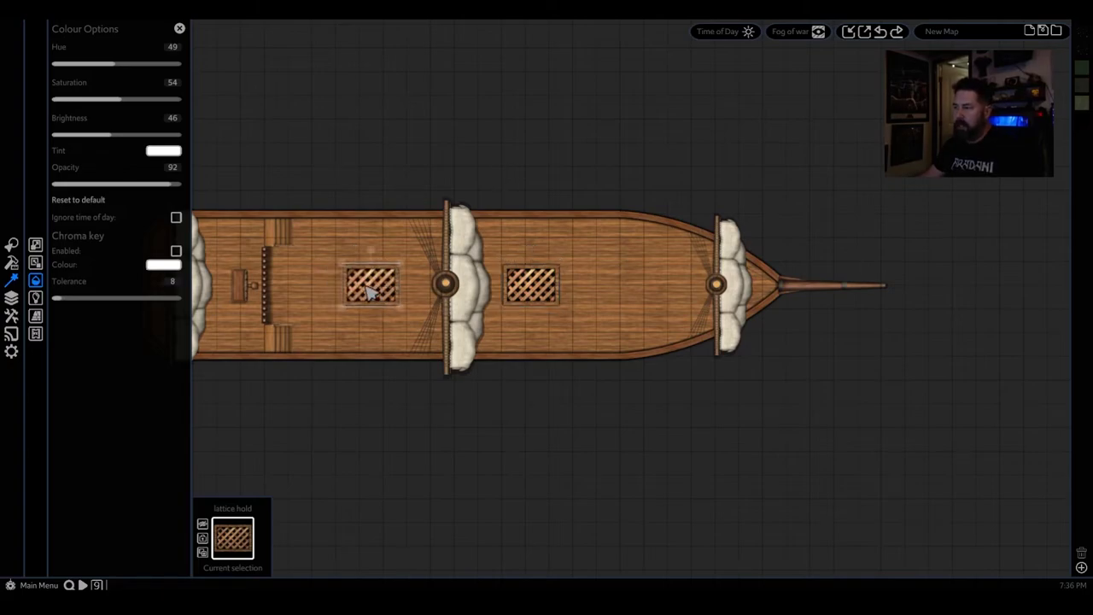
left_click(370, 290)
- Examine the whole ship to check how the two lattice holds fit on the deck
scroll(490, 366, "down", 2)
scroll(624, 324, "up", 3)
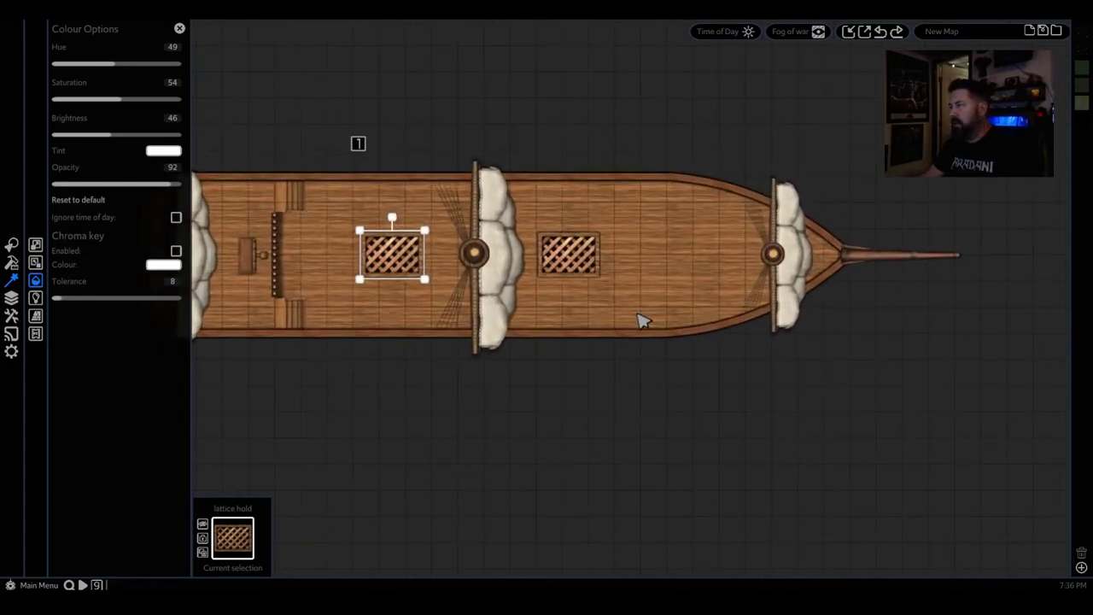
scroll(642, 320, "down", 2)
scroll(671, 320, "up", 4)
scroll(688, 318, "down", 2)
scroll(688, 318, "down", 4)
scroll(654, 361, "up", 2)
scroll(654, 361, "up", 2)
scroll(620, 356, "down", 2)
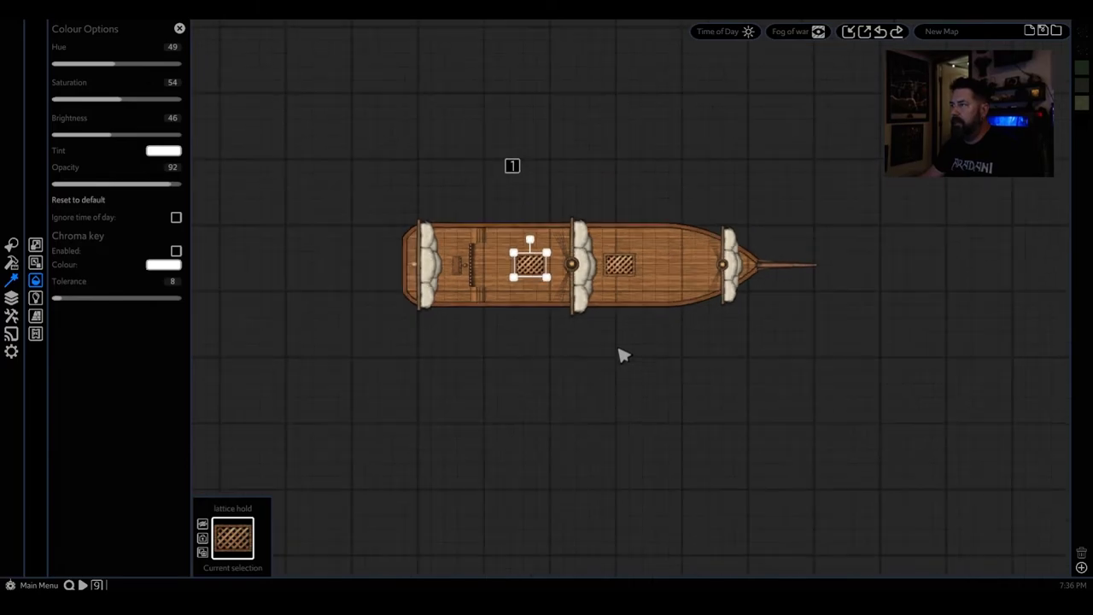
- Open the Water textures in the purchased Arkenforge Fantasy asset library
left_click(35, 244)
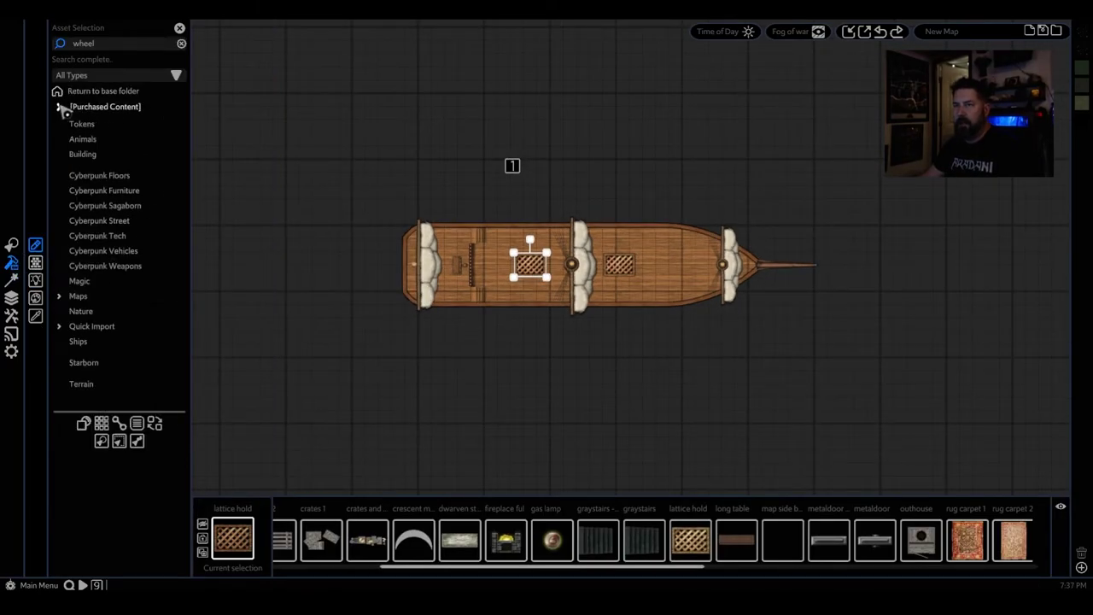
left_click(59, 107)
left_click(65, 125)
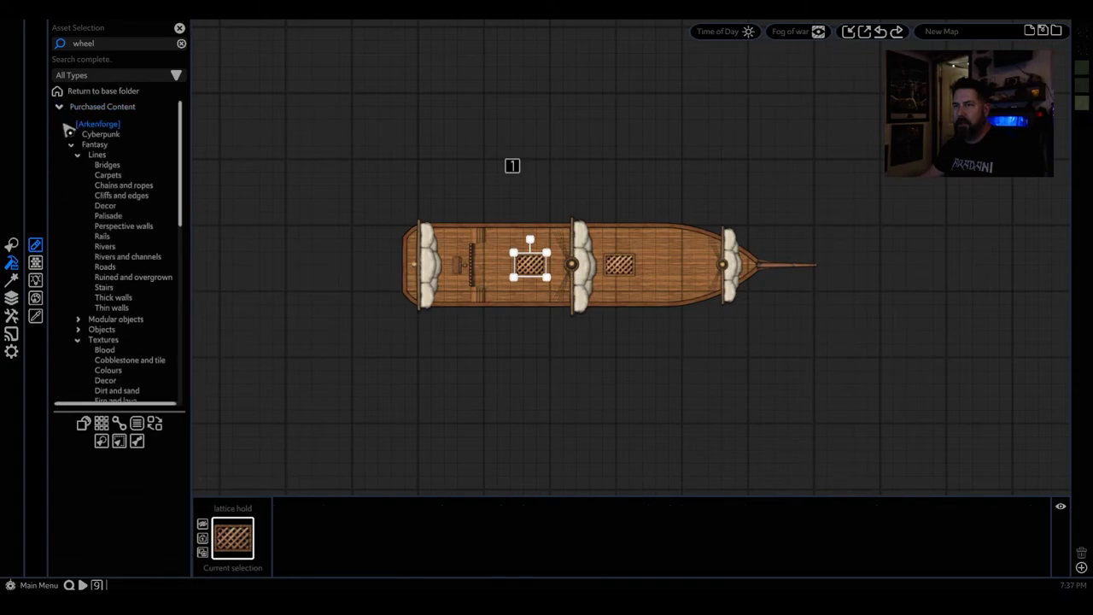
left_click(94, 155)
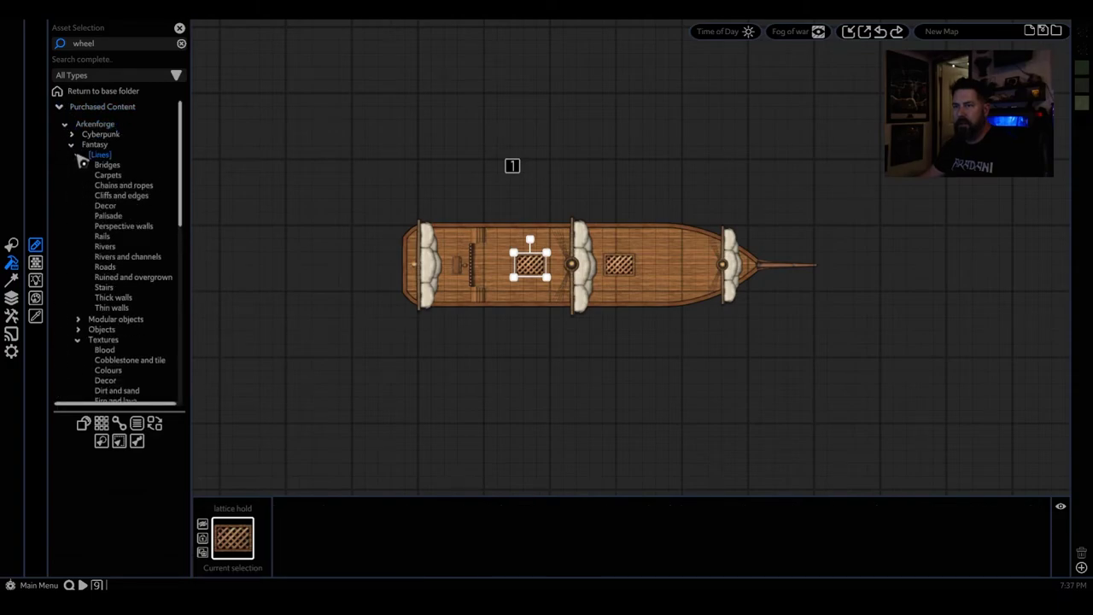
left_click(103, 340)
scroll(150, 289, "down", 3)
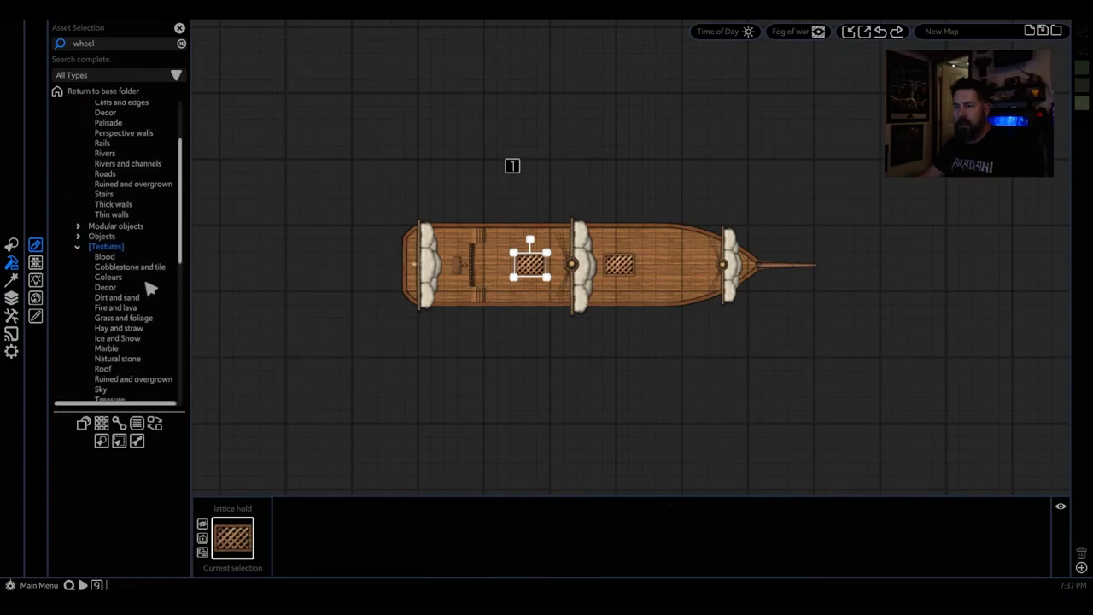
scroll(149, 289, "down", 2)
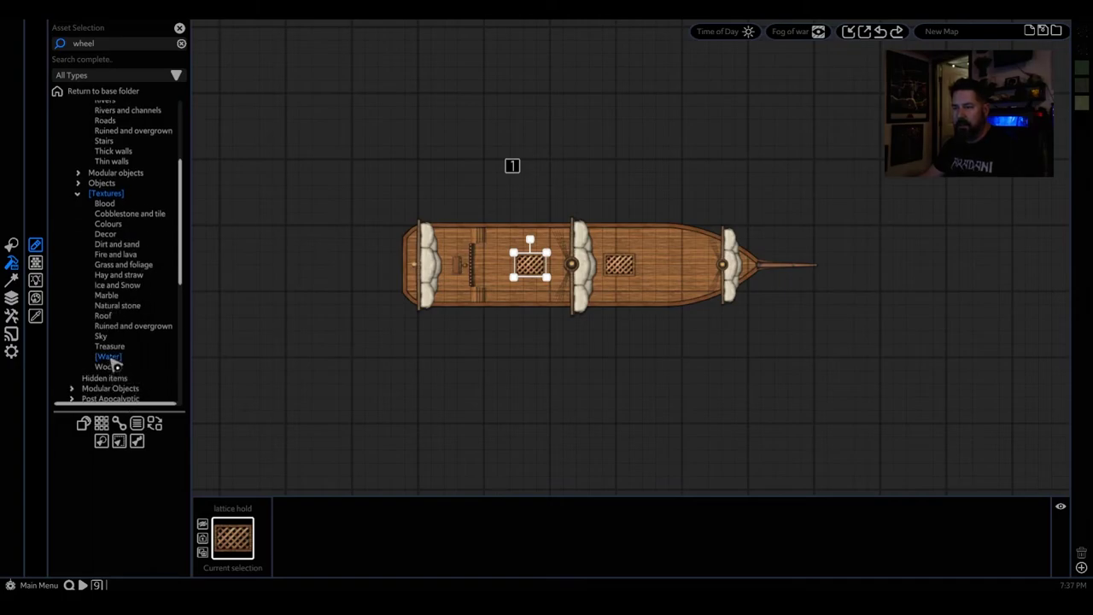
left_click(111, 358)
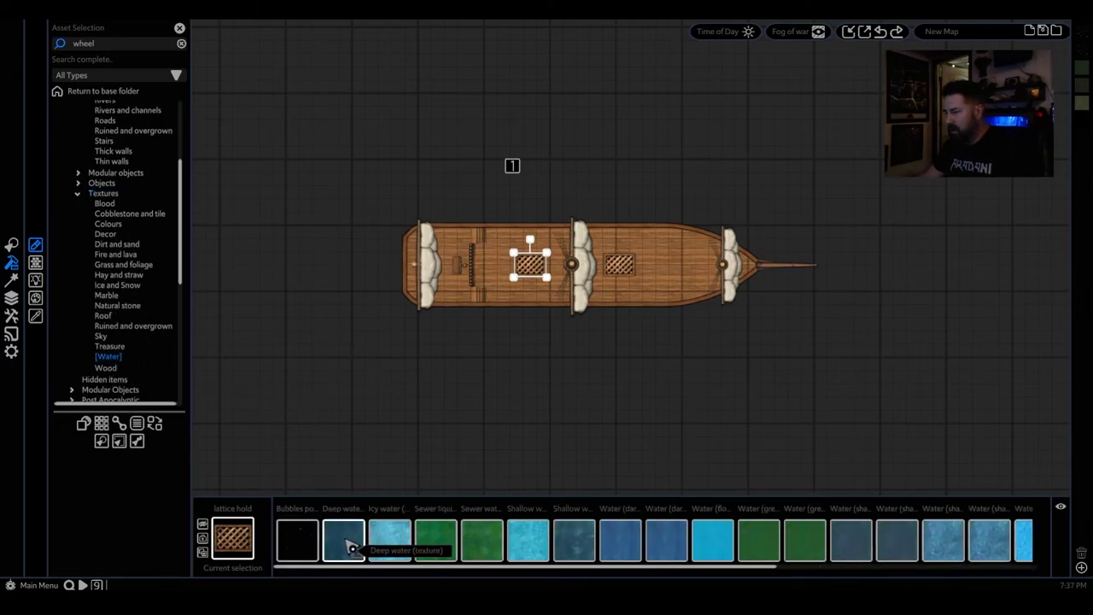
- Lay a rectangle of the Deep water texture around the whole ship with a margin on every side
left_click(346, 542)
scroll(362, 381, "down", 5)
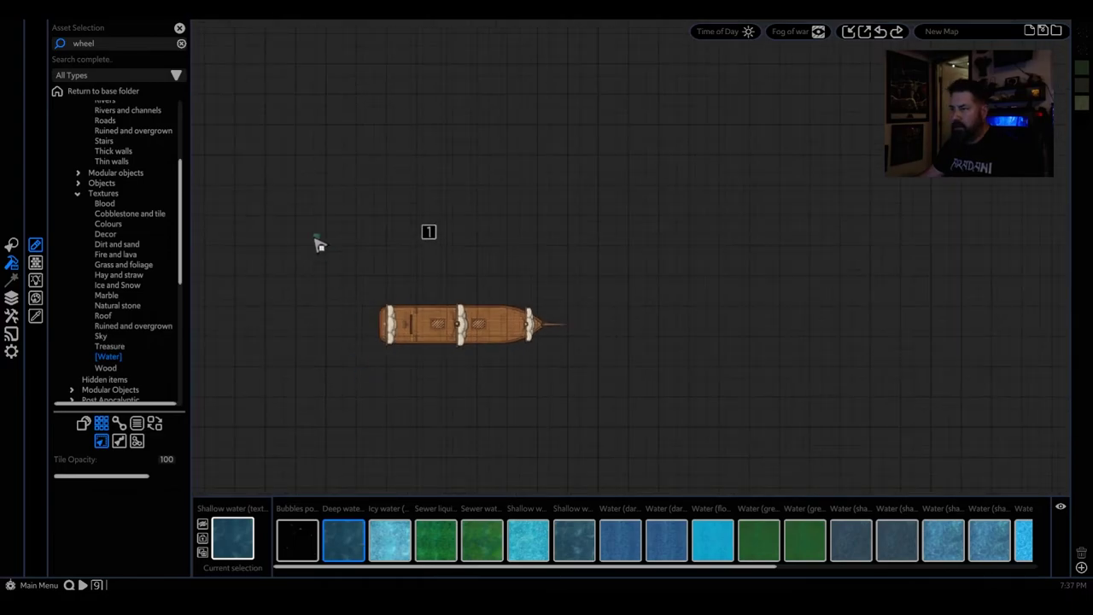
left_click_drag(333, 255, 598, 398)
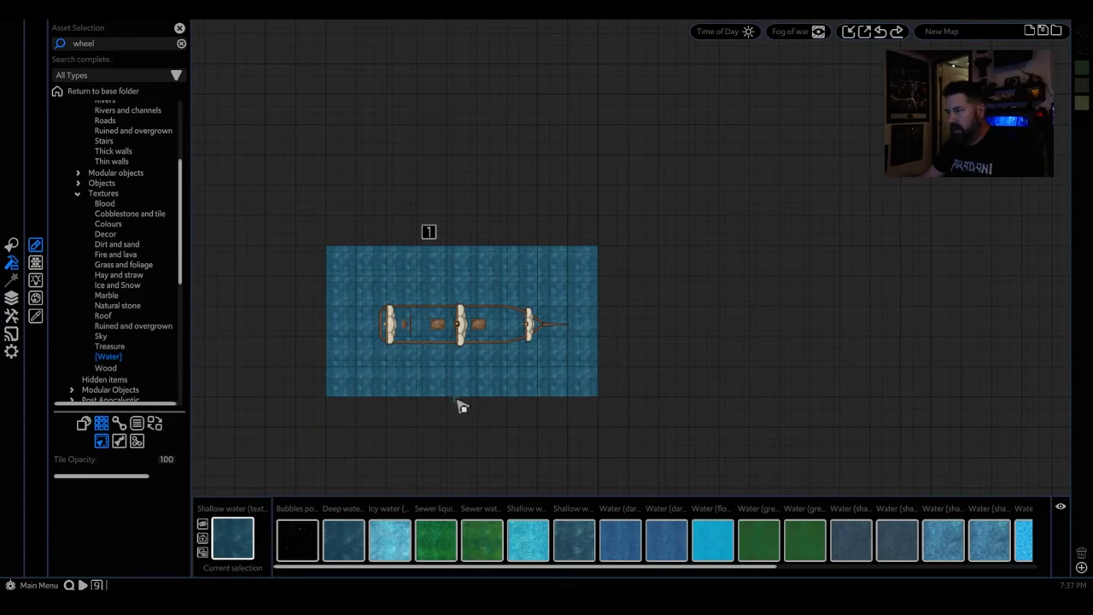
- Move the water texture to the bottom of the layer order, beneath the ship's deck
scroll(461, 407, "up", 5)
left_click(319, 356)
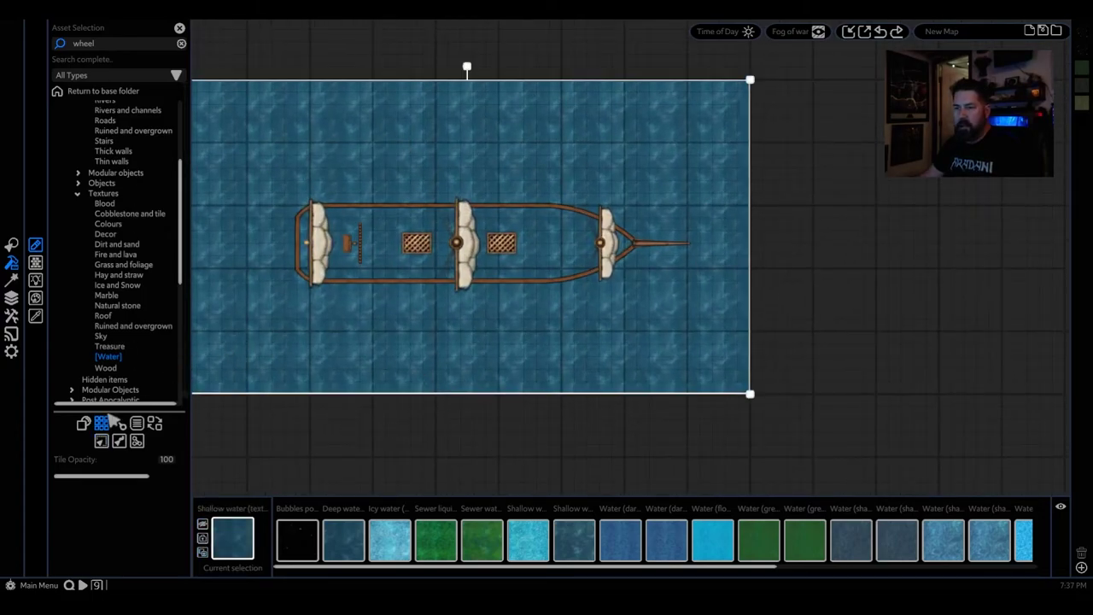
left_click(11, 298)
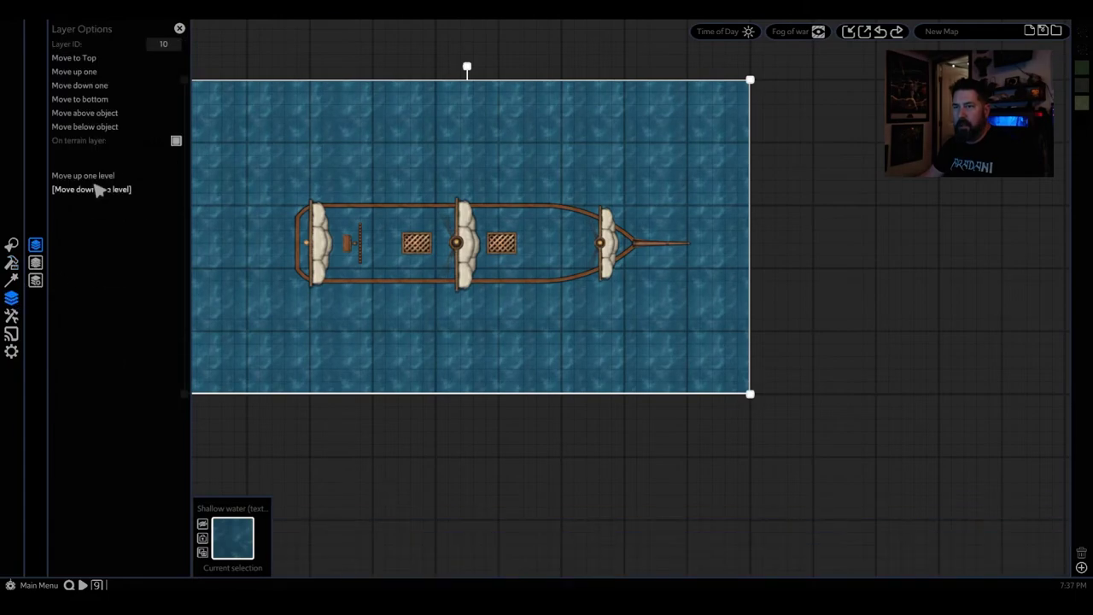
left_click(90, 99)
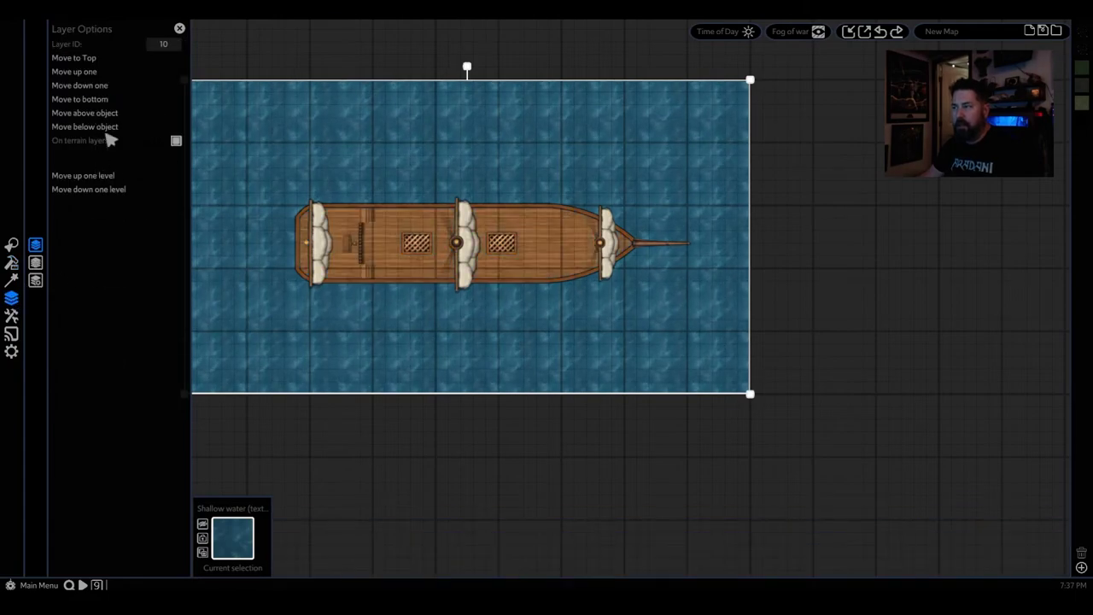
left_click(476, 482)
scroll(422, 350, "up", 5)
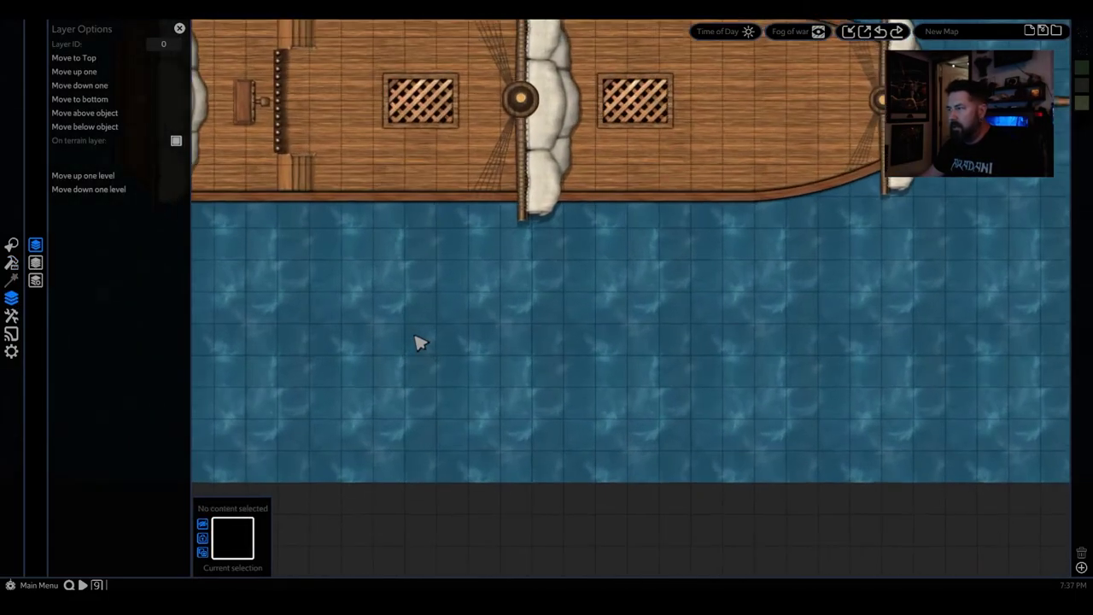
scroll(435, 363, "down", 5)
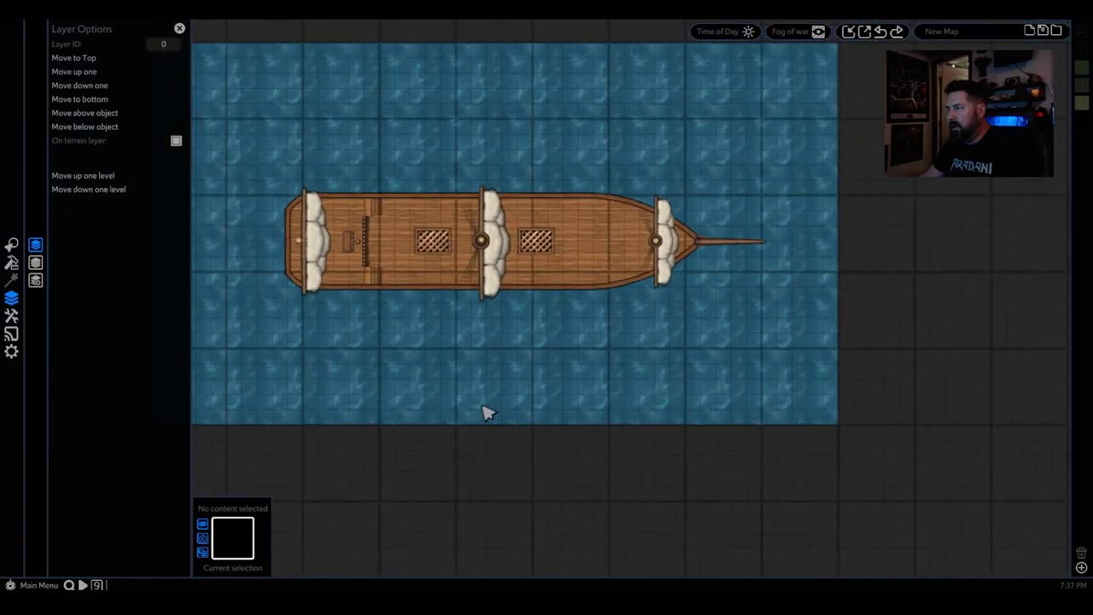
left_click(12, 262)
scroll(717, 547, "down", 5)
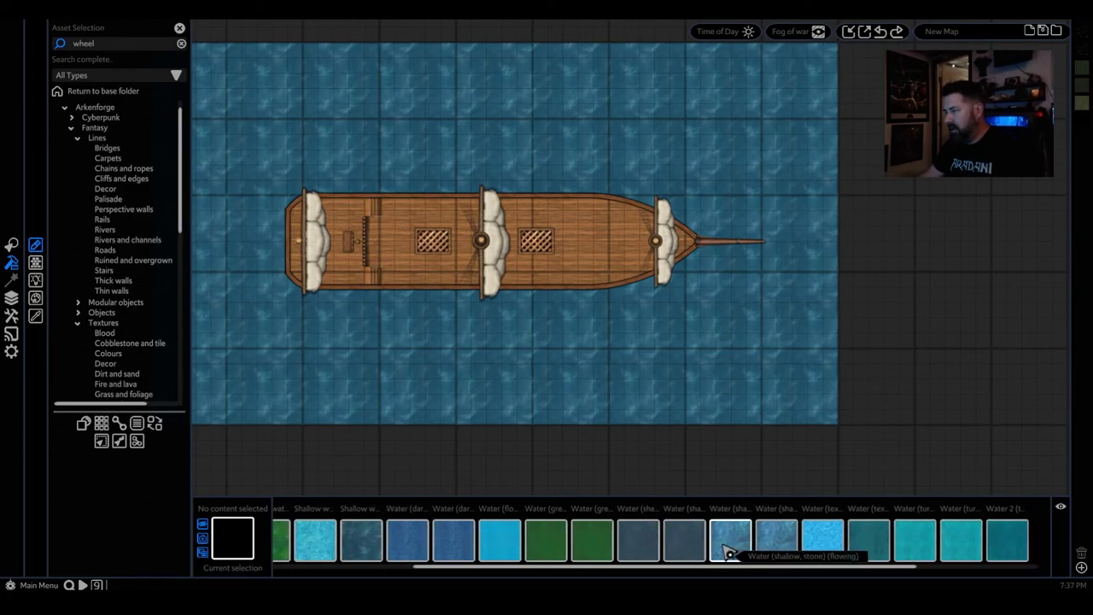
scroll(730, 547, "down", 1)
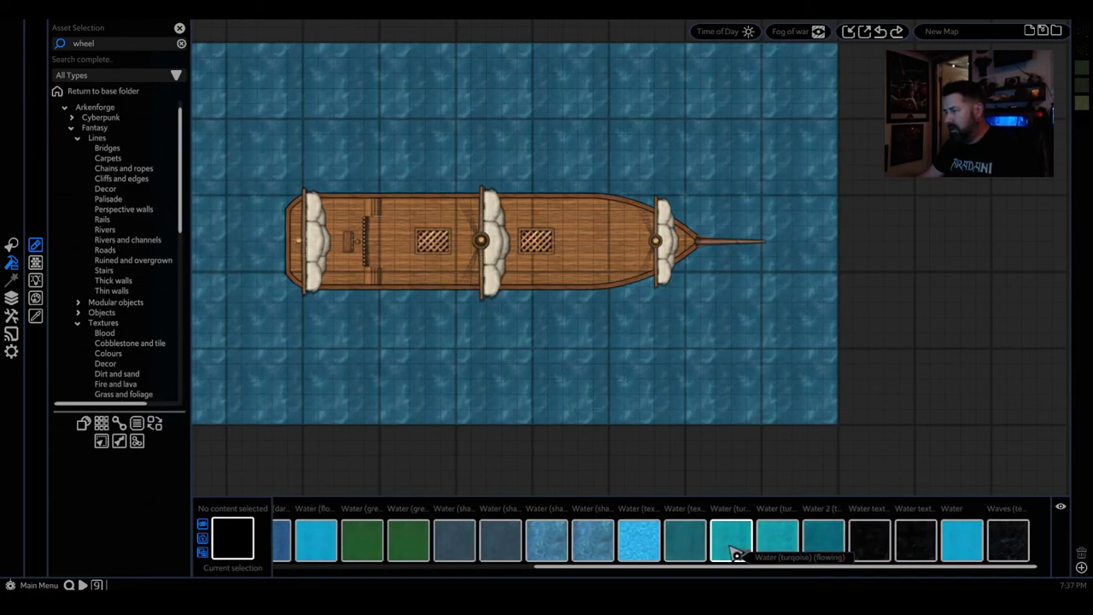
- Add a Tile Scroll effect to the water with direction 265 and speed 1.03
left_click(521, 357)
left_click(12, 299)
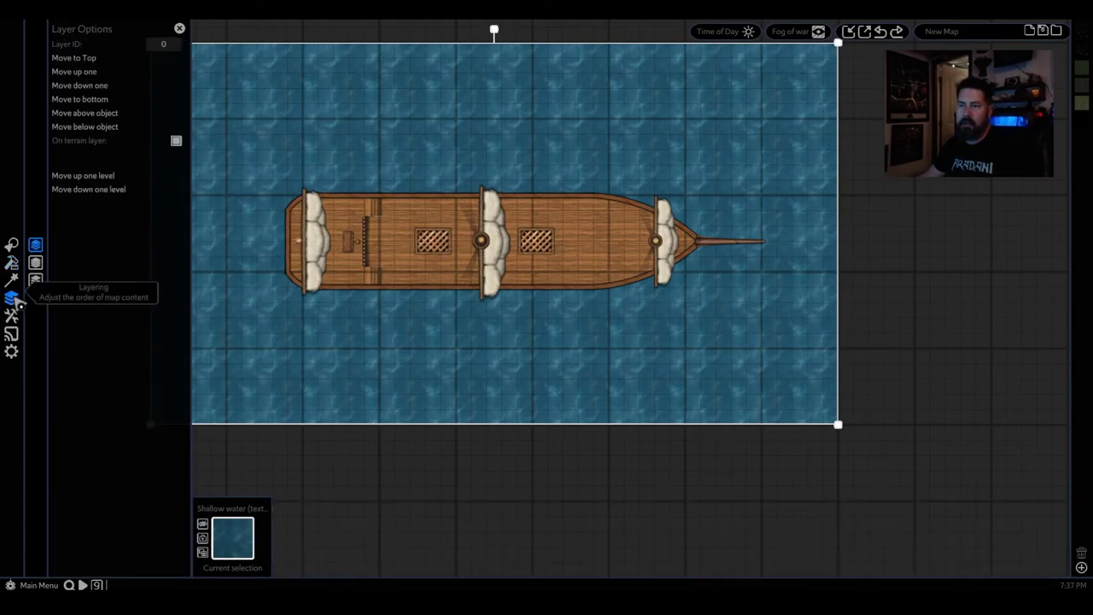
left_click(12, 280)
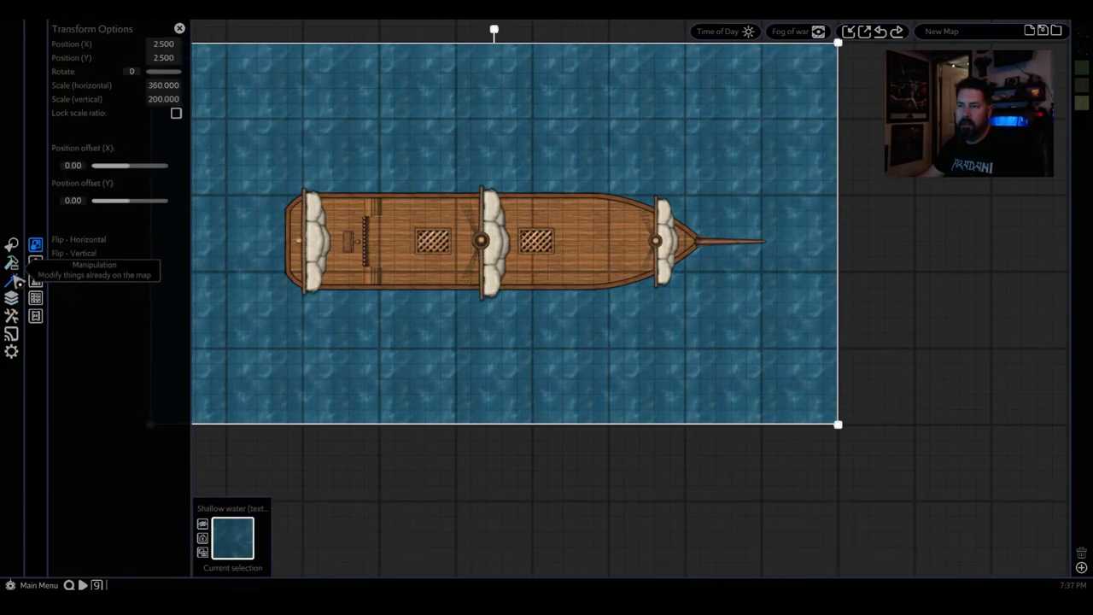
mouse_move(35, 298)
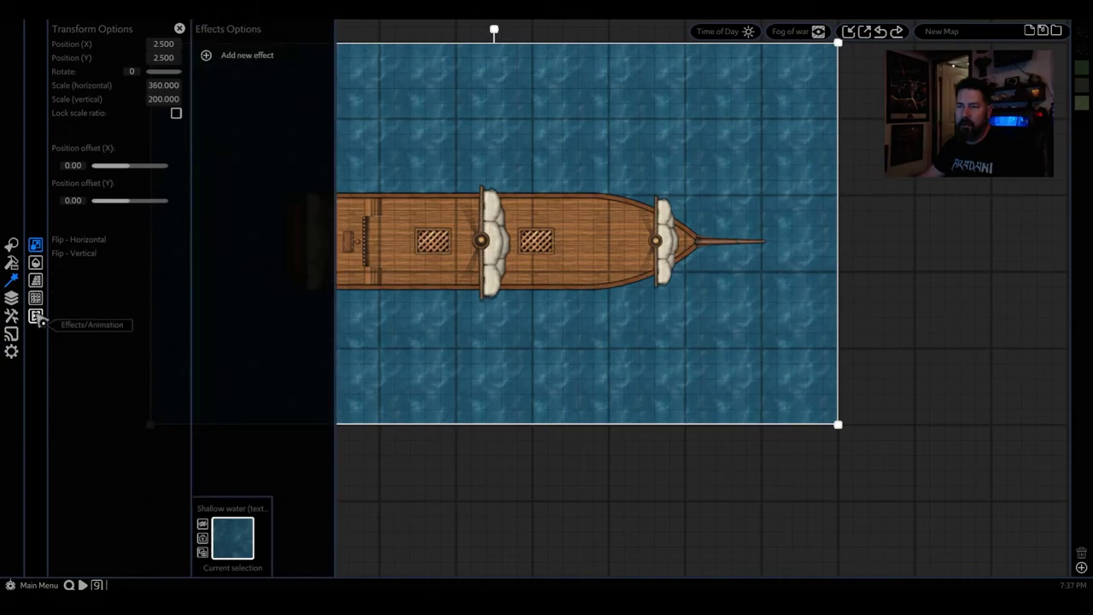
left_click(41, 321)
mouse_move(159, 71)
left_mouse_down()
mouse_move(140, 71)
mouse_move(178, 77)
left_mouse_up()
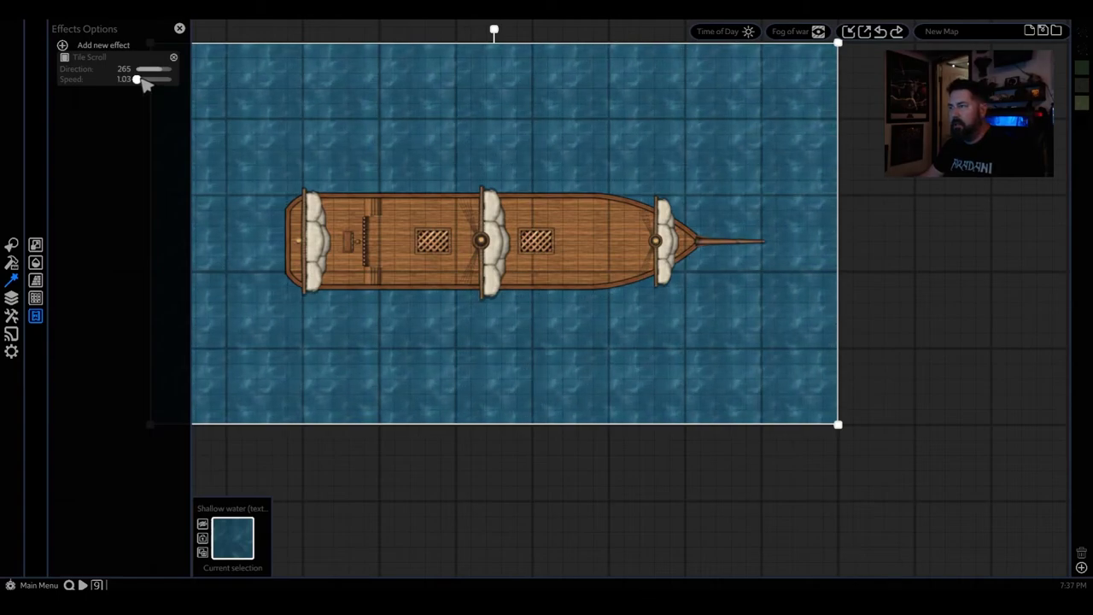
scroll(579, 357, "down", 2)
scroll(593, 353, "up", 4)
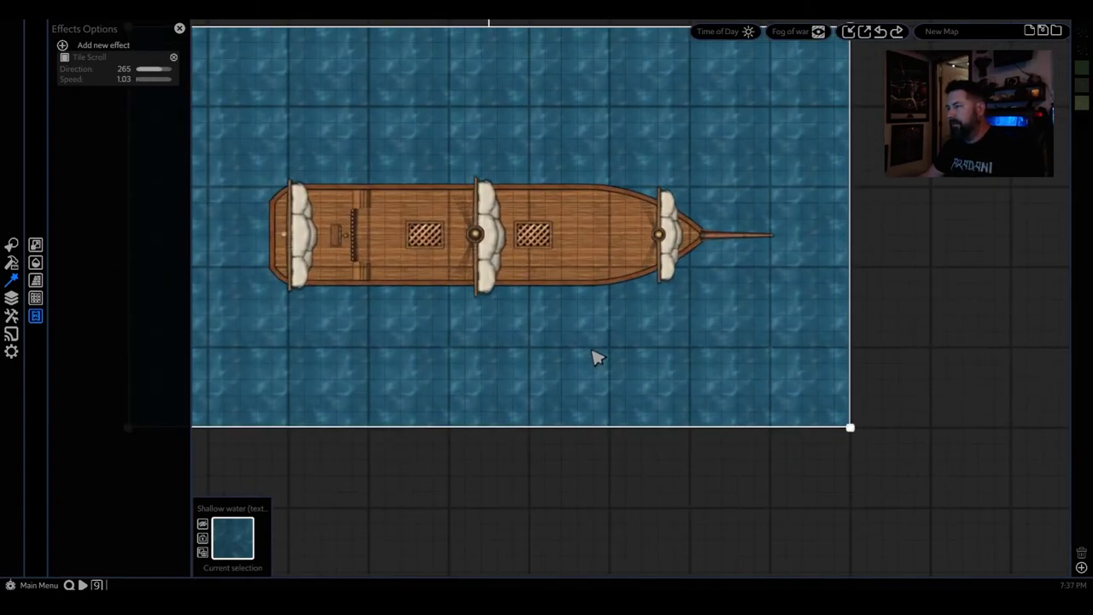
scroll(596, 357, "down", 2)
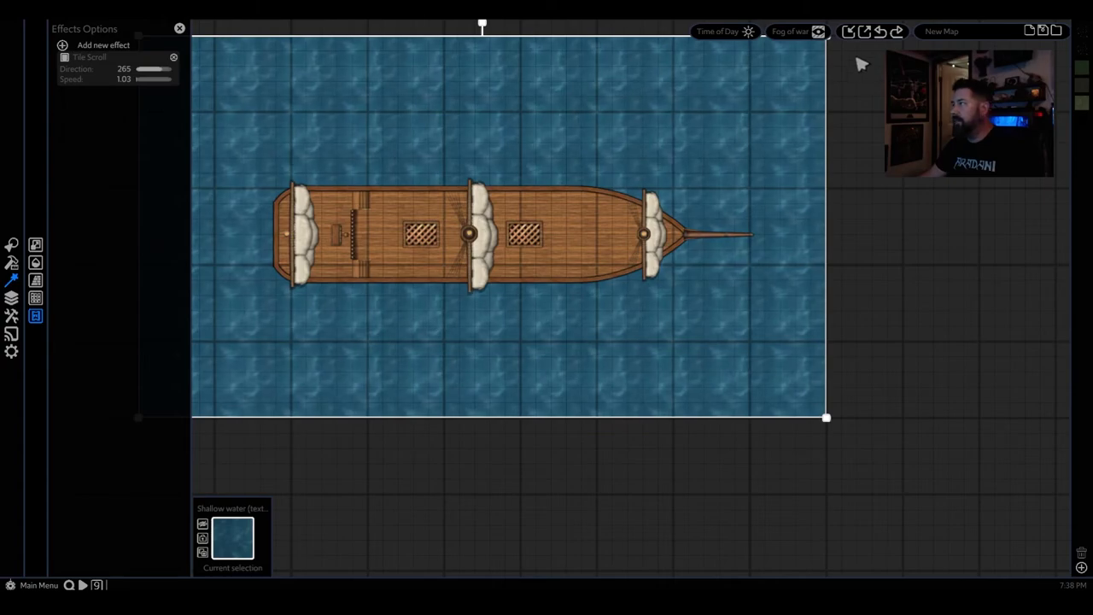
- Save the map under the name Frigate
left_click(1055, 34)
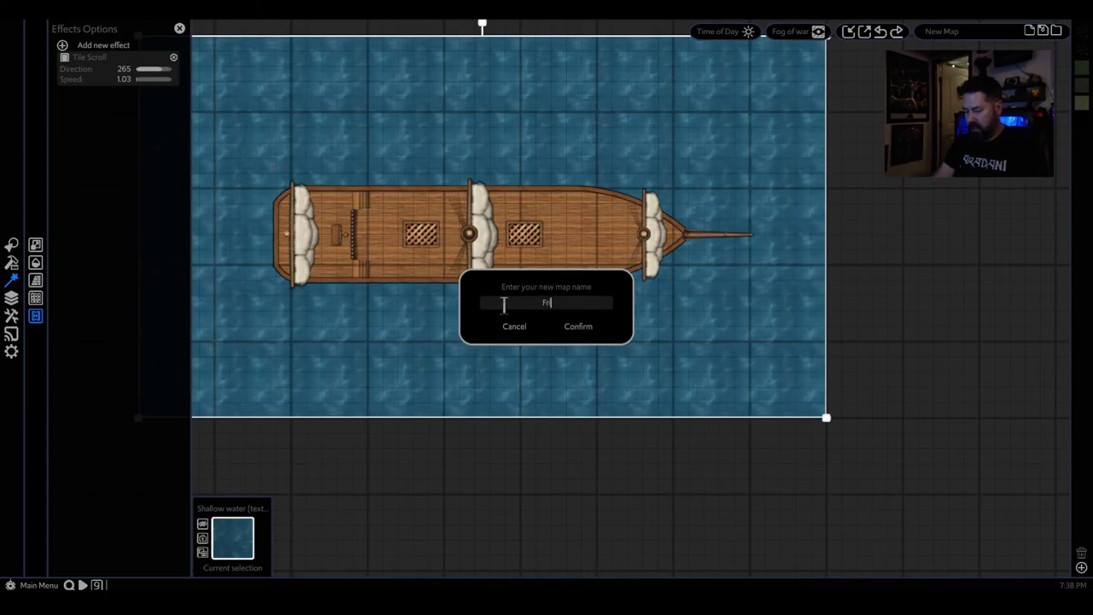
type("Frigate")
key("Return")
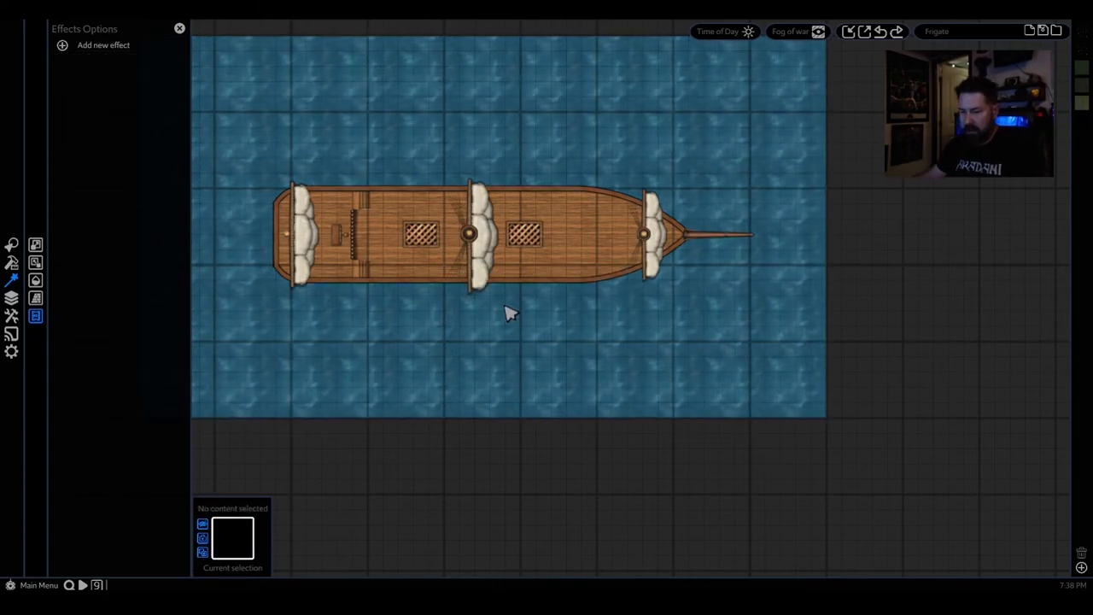
- Open the Space textures in the purchased Space asset library
scroll(500, 366, "down", 3)
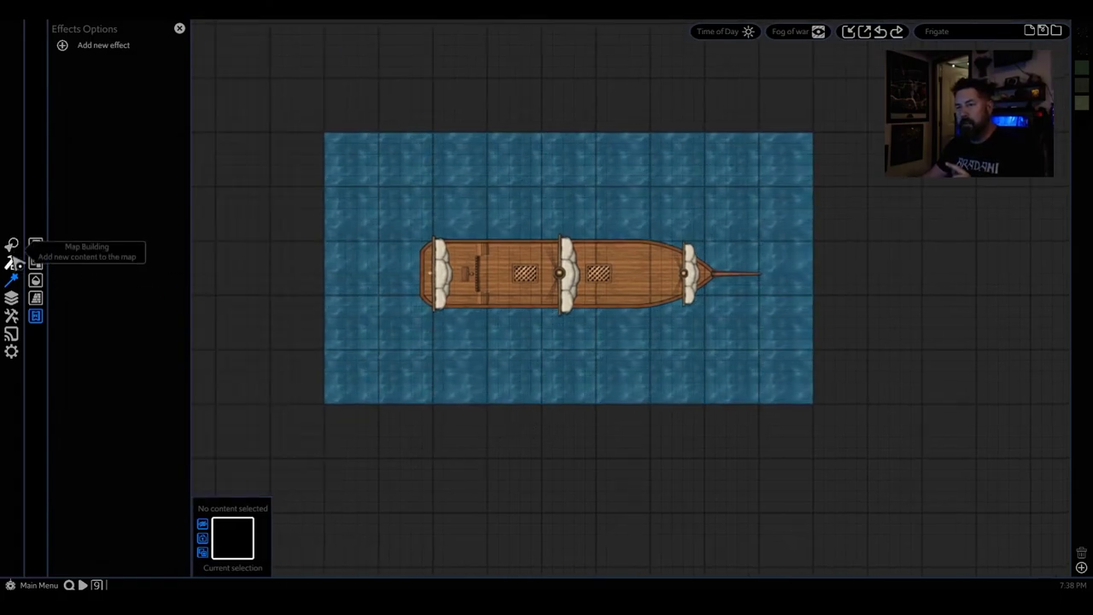
left_click(12, 256)
scroll(92, 192, "down", 5)
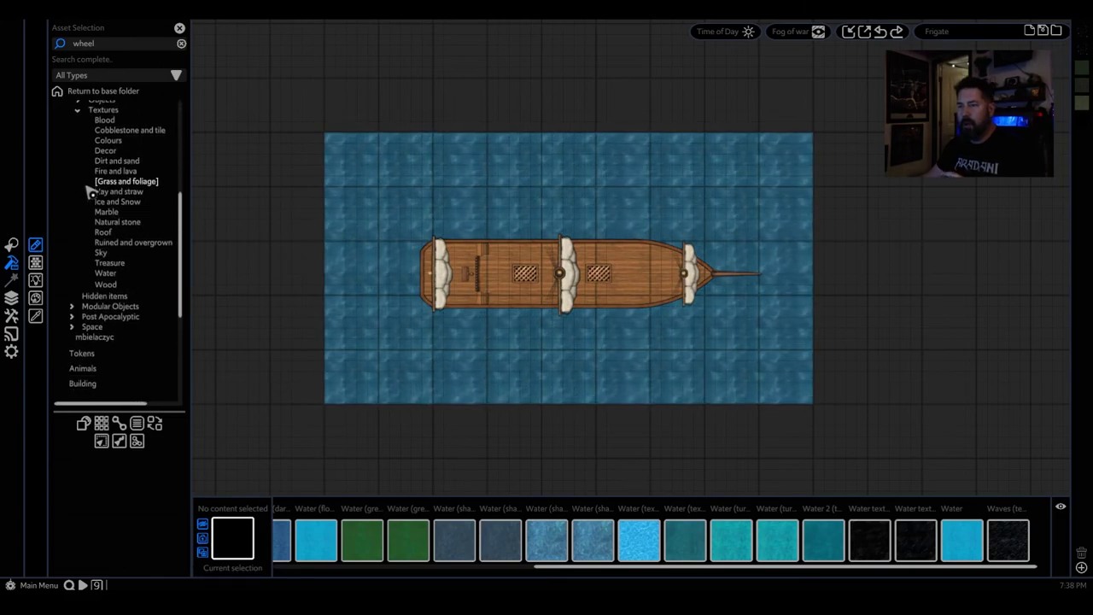
left_click(86, 327)
scroll(98, 256, "down", 2)
left_click(77, 292)
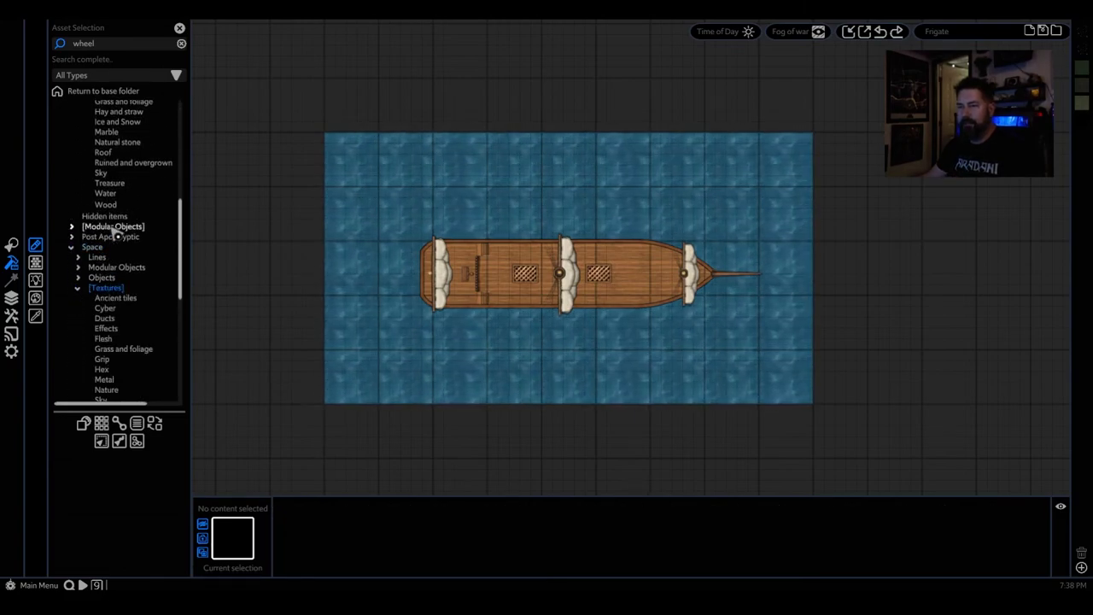
scroll(113, 231, "down", 3)
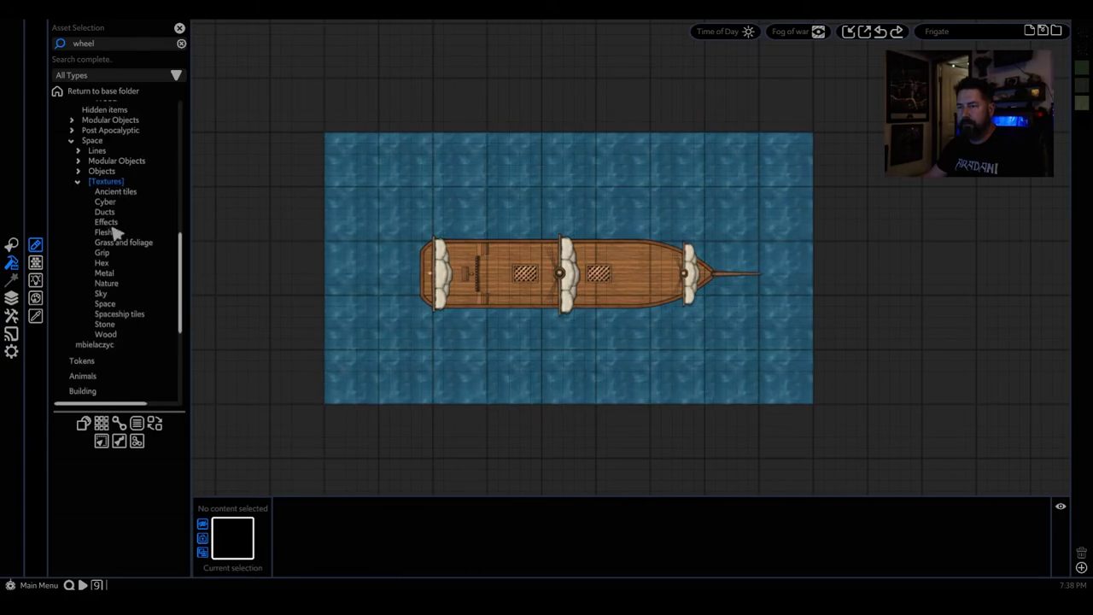
left_click(107, 304)
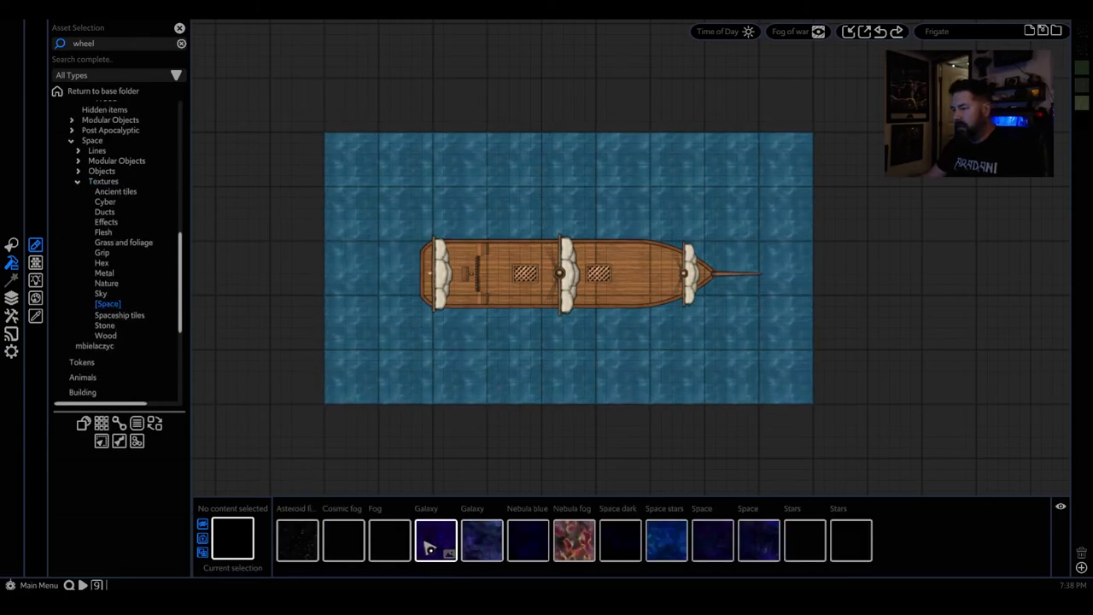
- Try the Nebula blue texture on a rectangle over the ship's bow half and delete it
left_click(528, 541)
left_click_drag(611, 243, 811, 405)
key("Escape")
left_click(773, 383)
key("Delete")
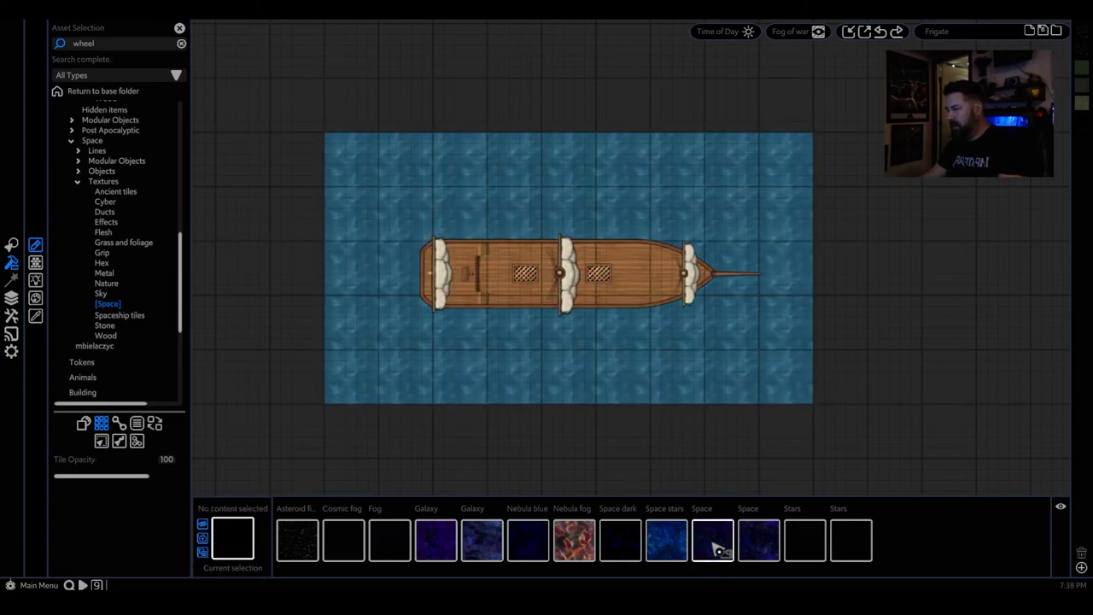
- Cover the entire water rectangle with the first Galaxy texture and select the new galaxy tile
left_click(431, 541)
left_click_drag(331, 149, 811, 404)
key("Escape")
left_click(656, 382)
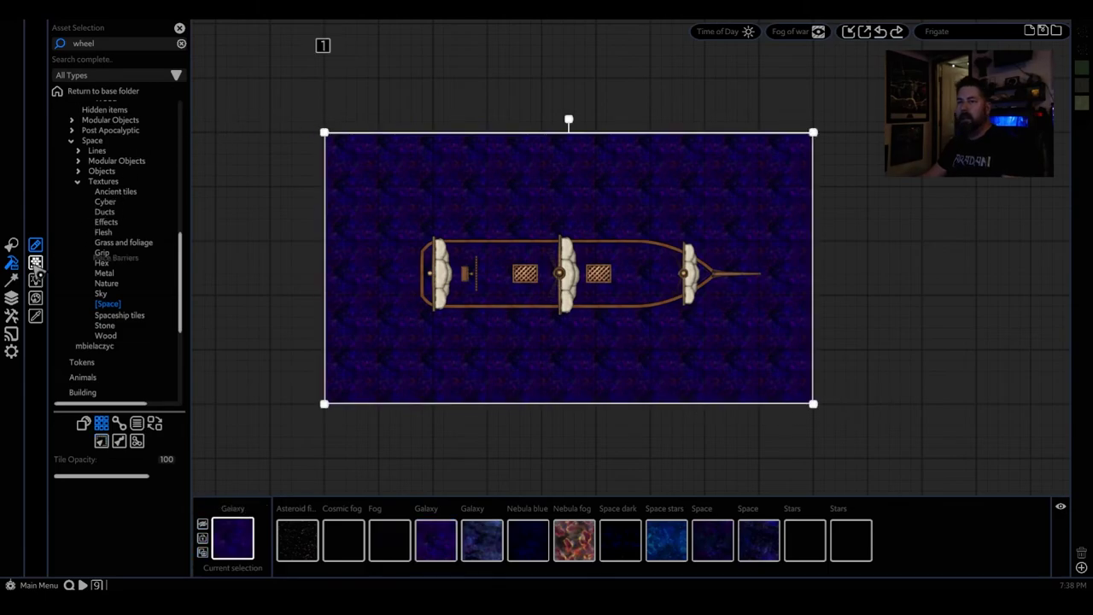
left_click(11, 298)
left_click(36, 283)
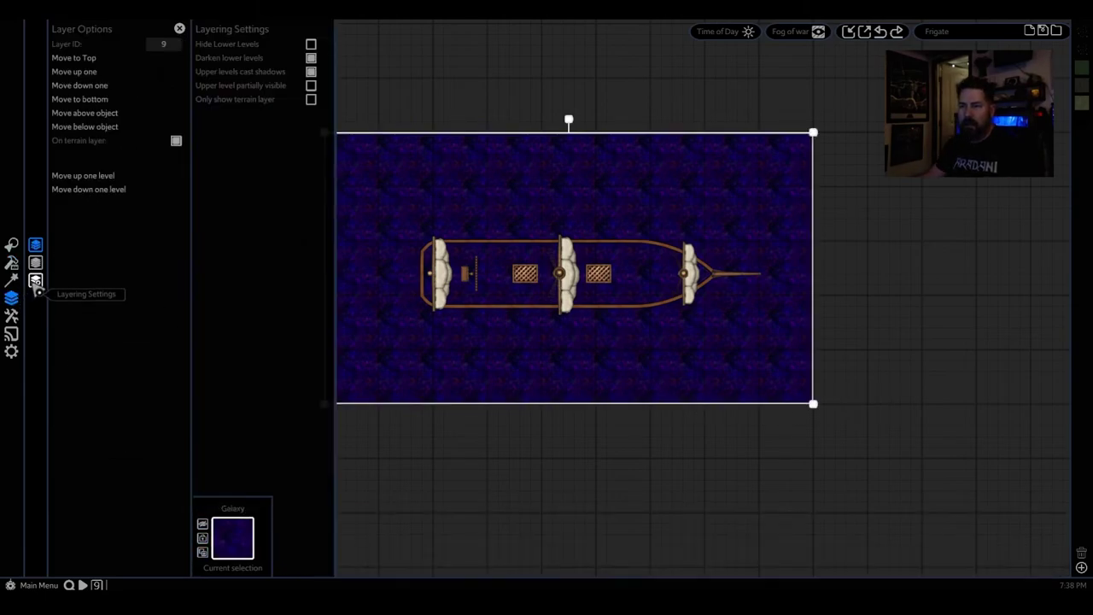
left_click(35, 263)
left_click(35, 281)
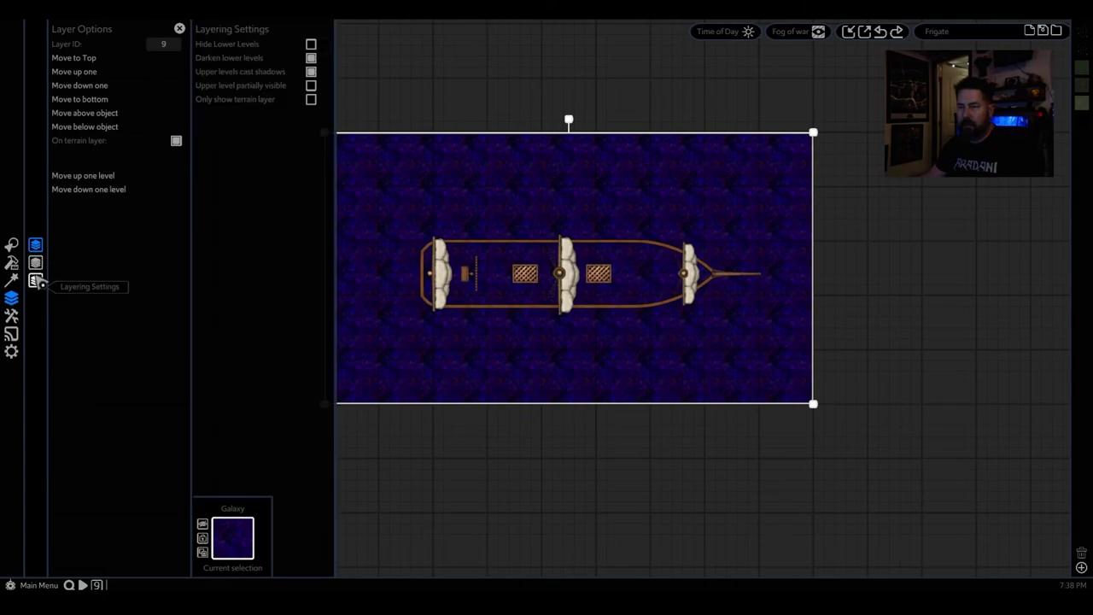
left_click(36, 282)
- Set the galaxy tile's texture scale to 1.75
left_click(11, 279)
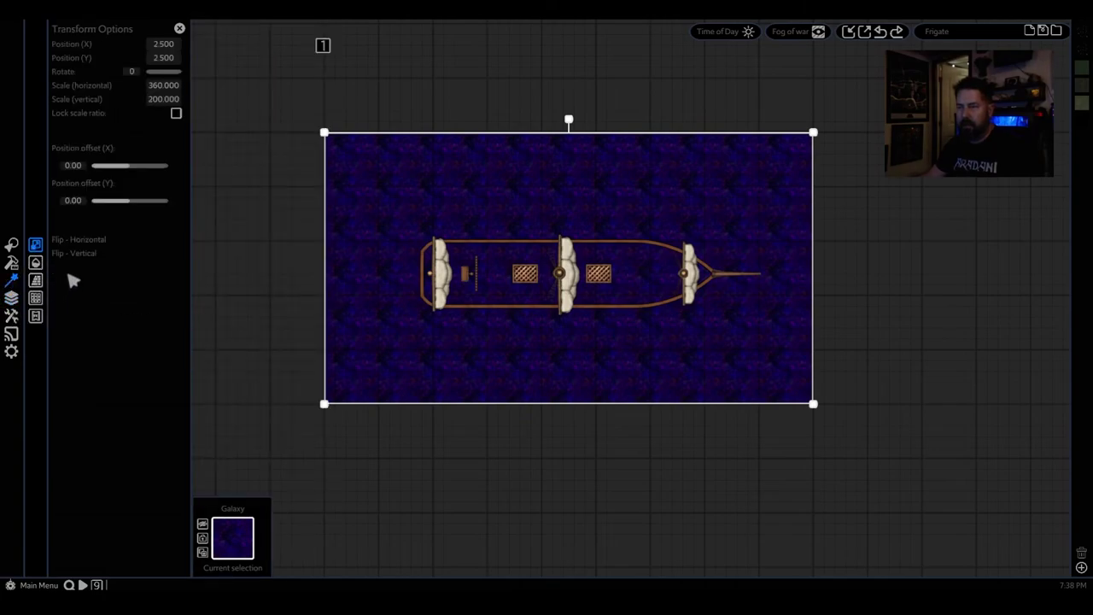
left_click(36, 315)
left_click(36, 298)
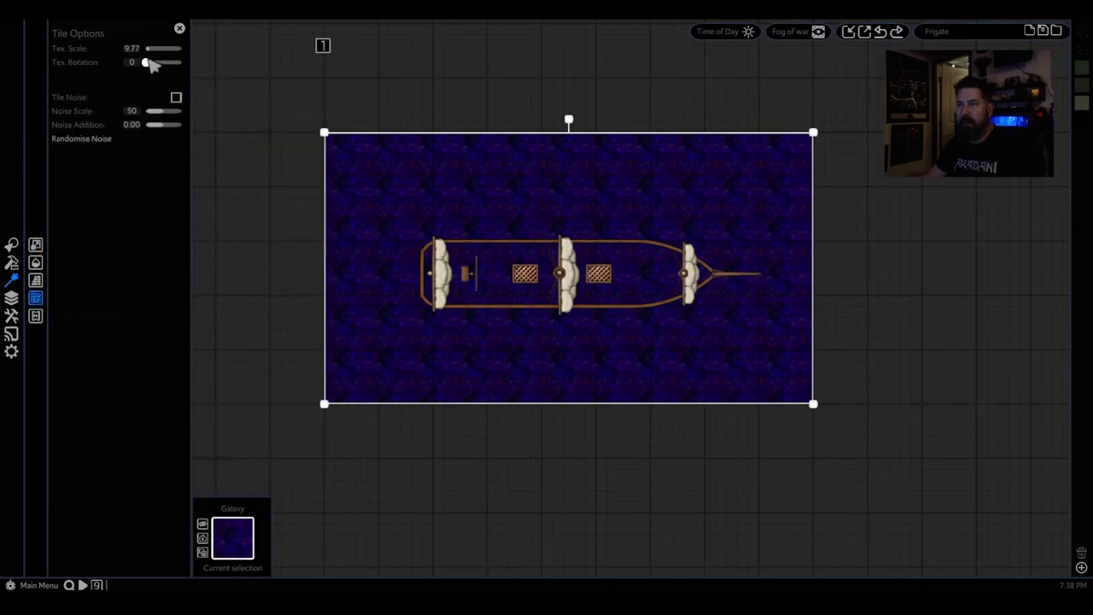
mouse_move(150, 51)
left_mouse_down()
mouse_move(161, 52)
mouse_move(149, 51)
left_mouse_up()
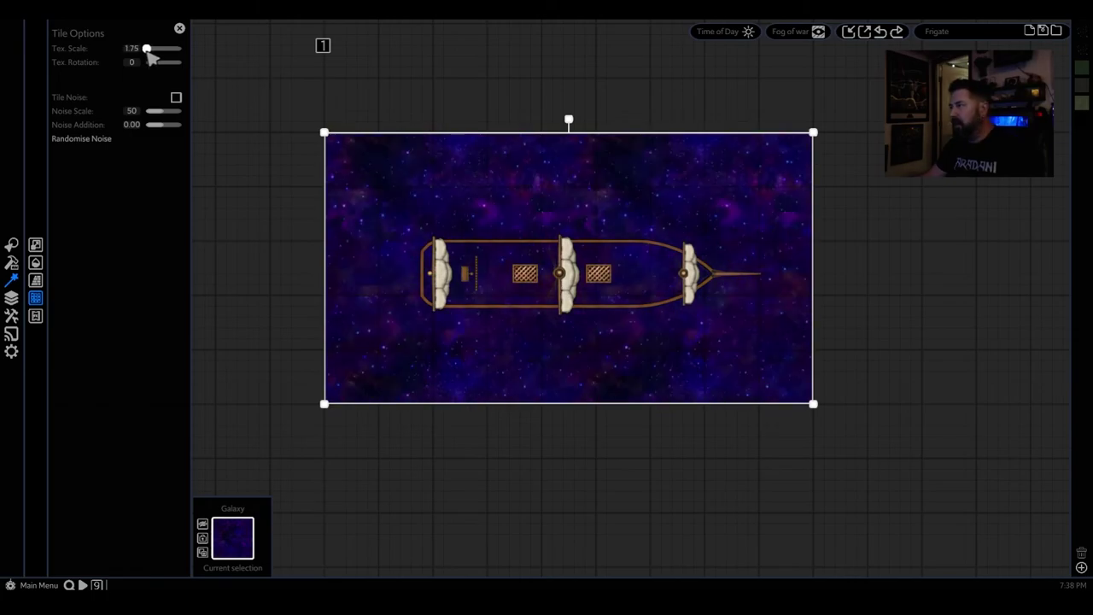
- Send the selected galaxy tile to the bottom of the layer order, beneath the ship's deck
scroll(477, 251, "up", 4)
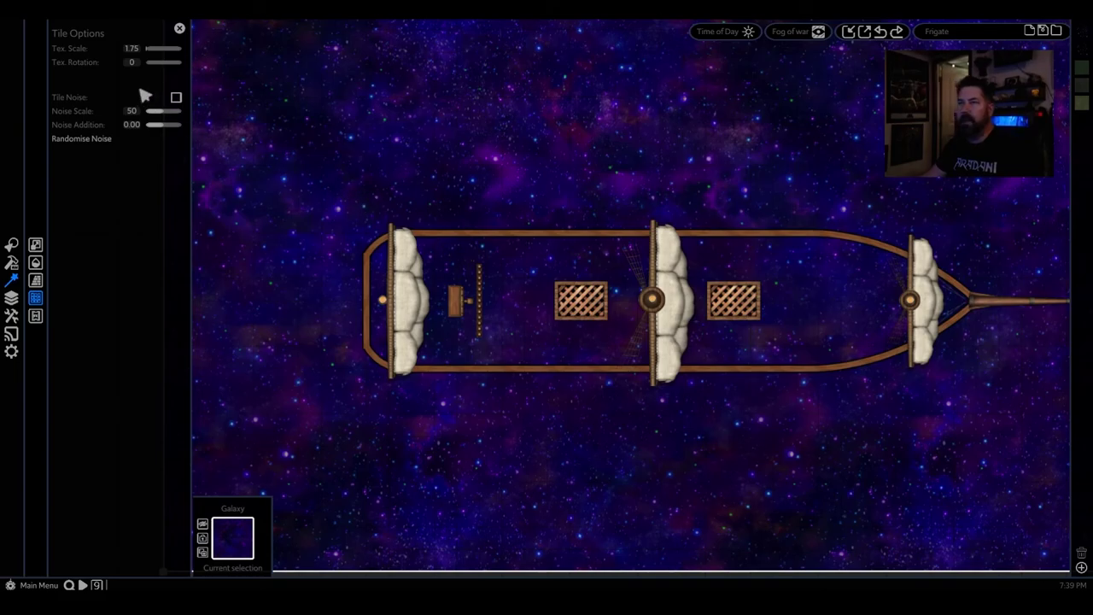
scroll(675, 486, "down", 2)
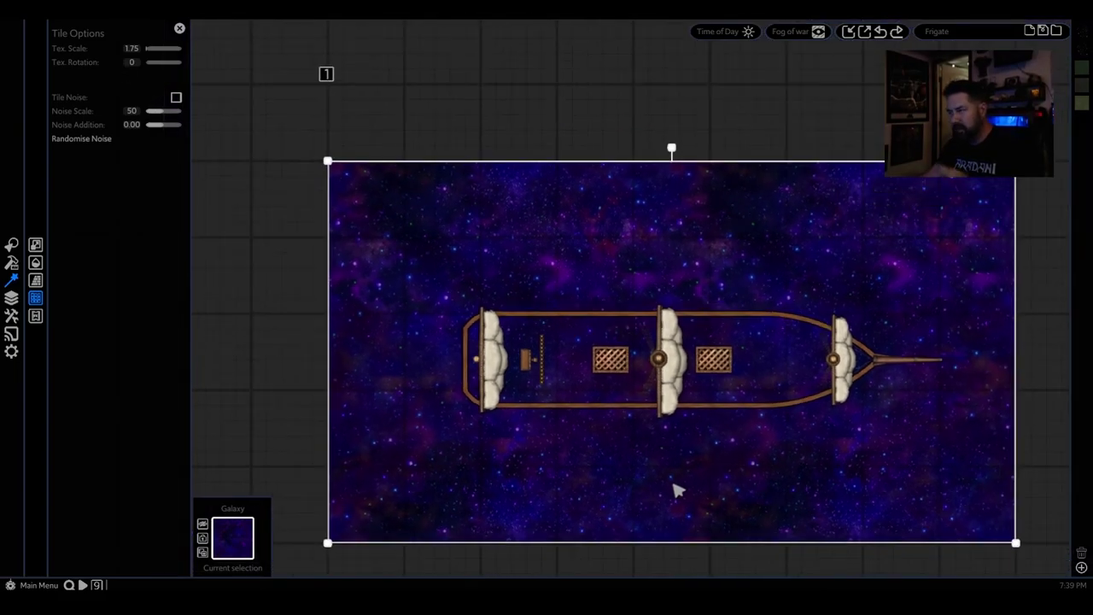
scroll(762, 451, "up", 3)
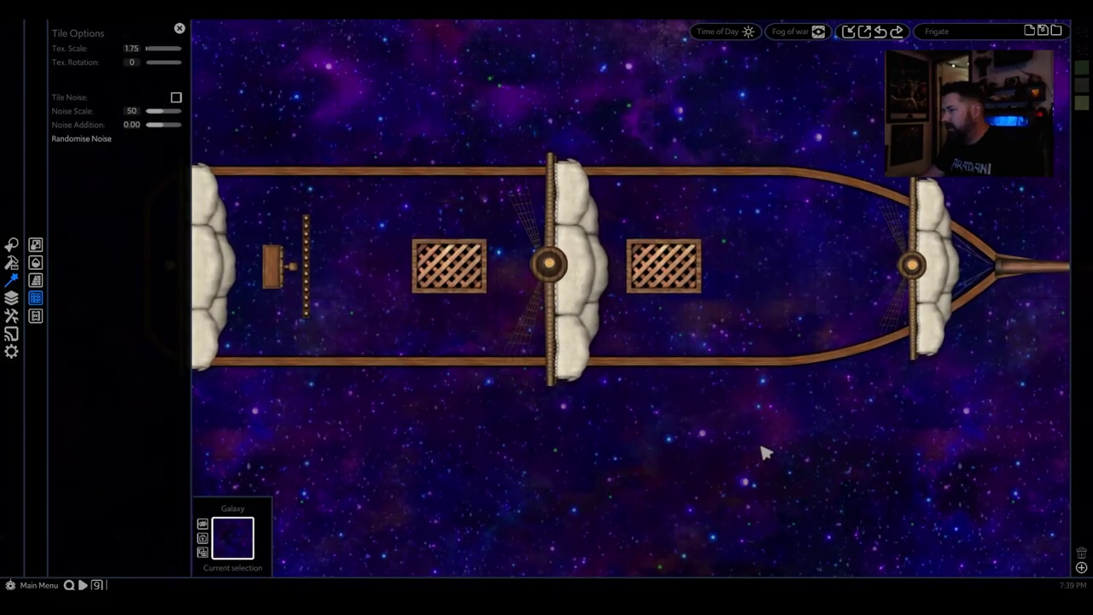
scroll(763, 455, "down", 2)
scroll(756, 453, "up", 1)
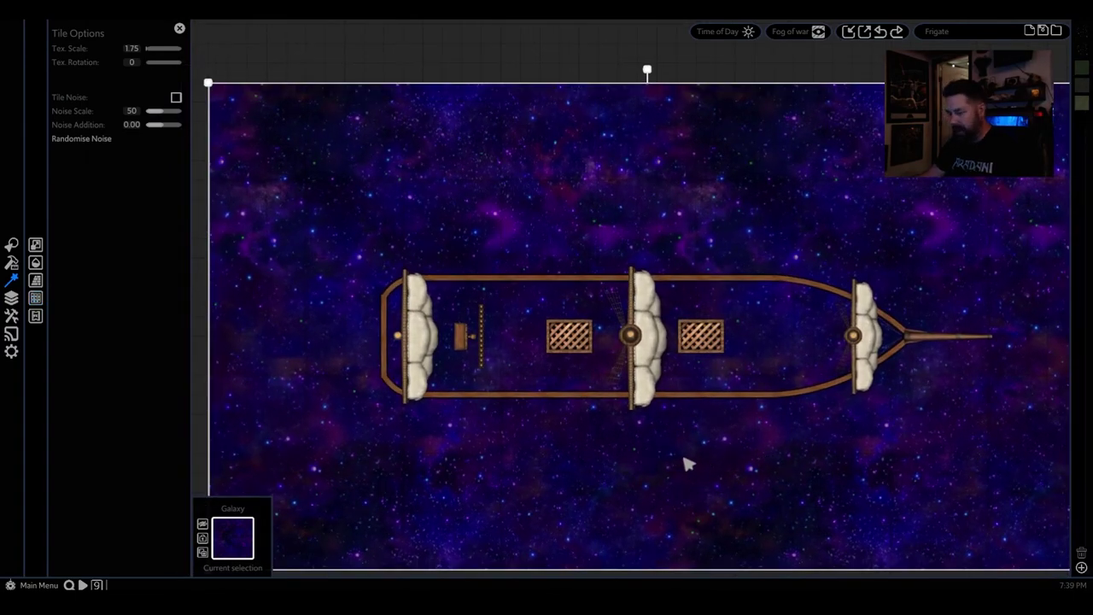
left_click(11, 297)
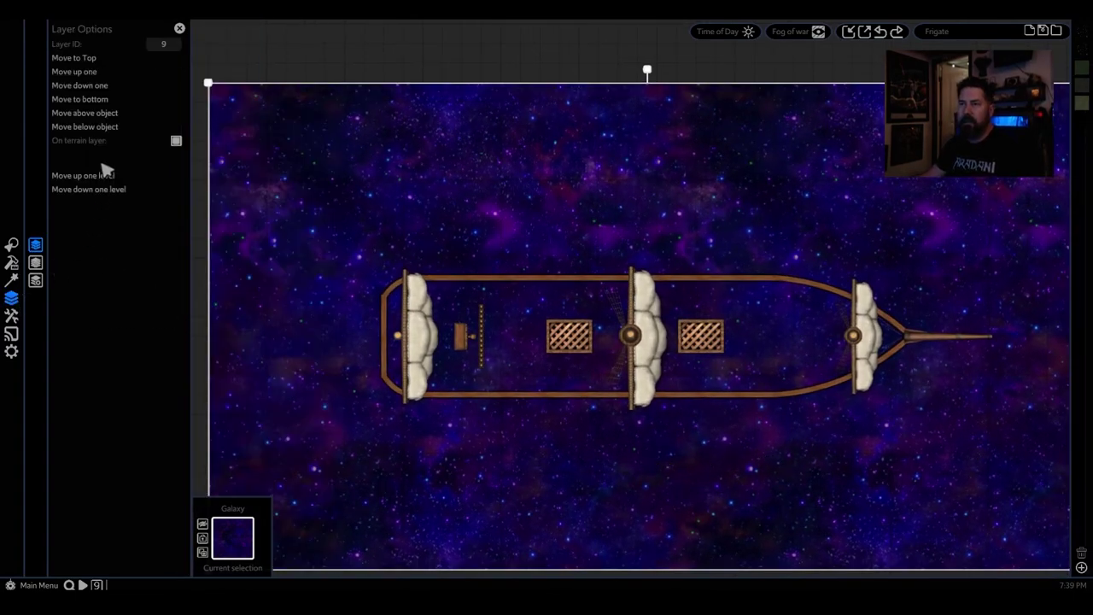
left_click(79, 100)
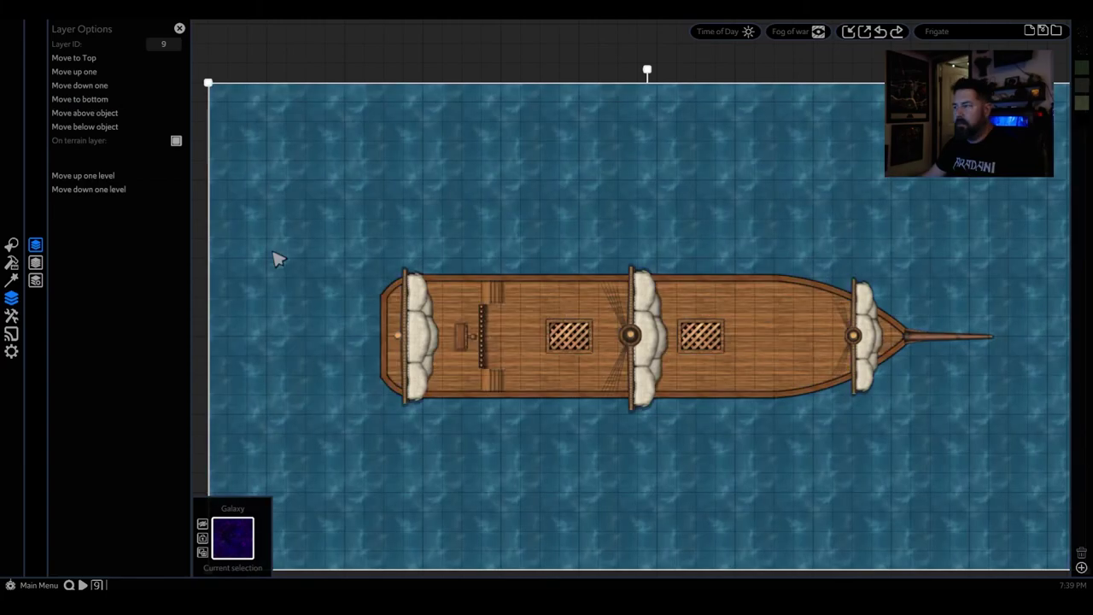
- Select the shallow water tile around the ship and send it to the bottom, beneath the galaxy tile
scroll(696, 433, "down", 1)
scroll(696, 434, "down", 2)
left_click(644, 473)
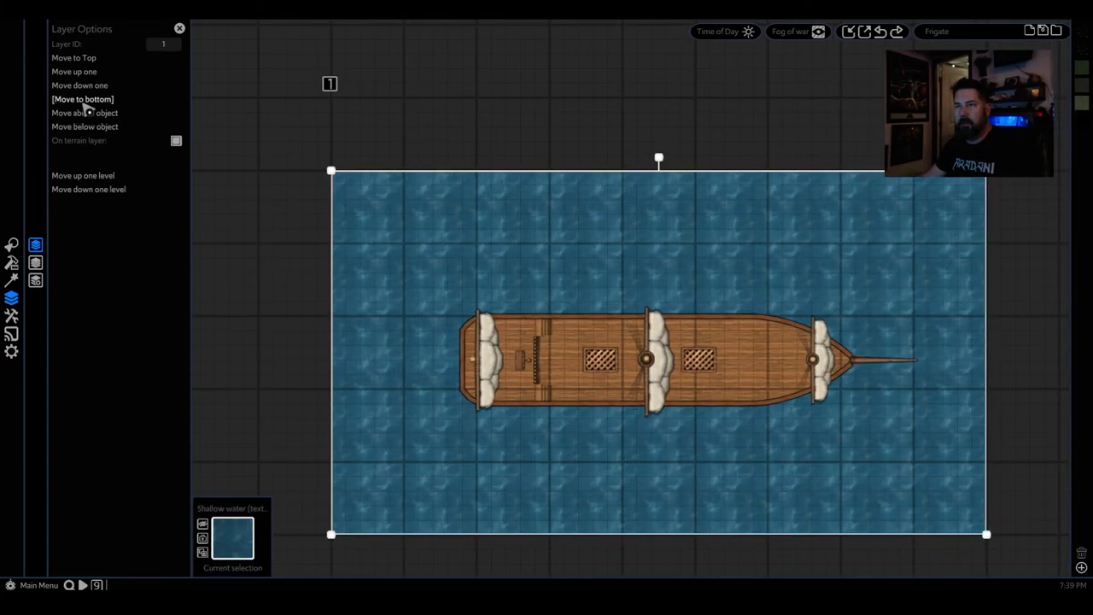
left_click(81, 99)
scroll(688, 465, "down", 2)
scroll(797, 498, "up", 4)
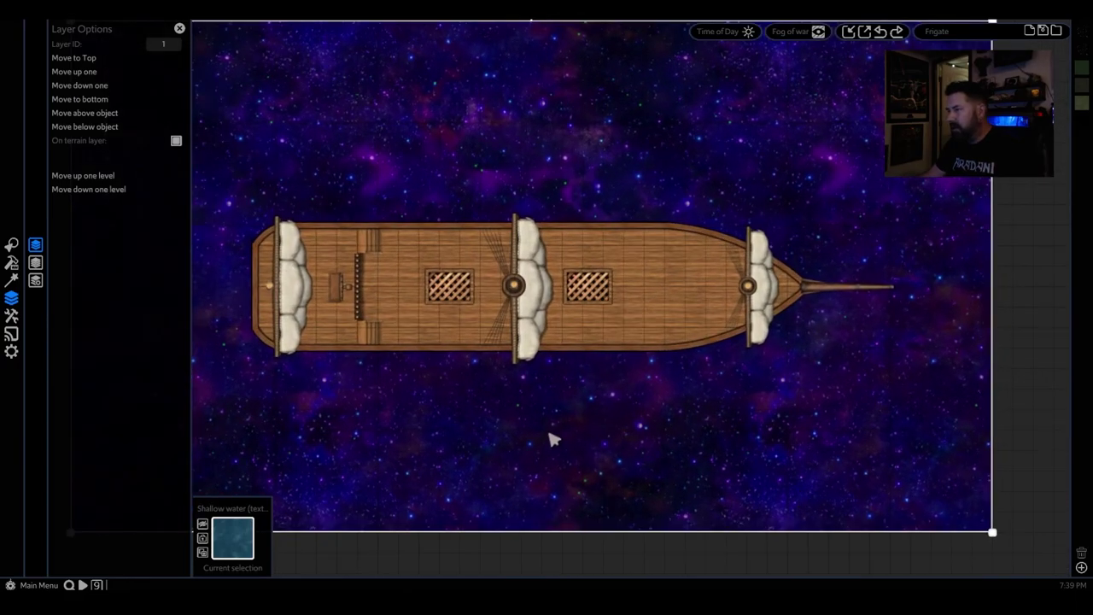
middle_click_drag(552, 438, 620, 434)
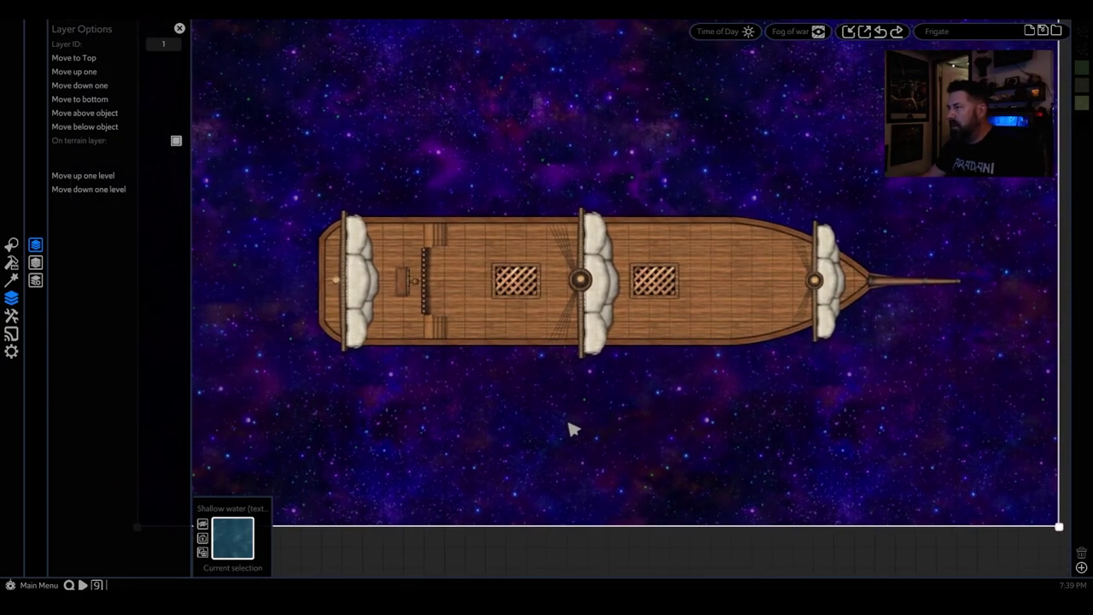